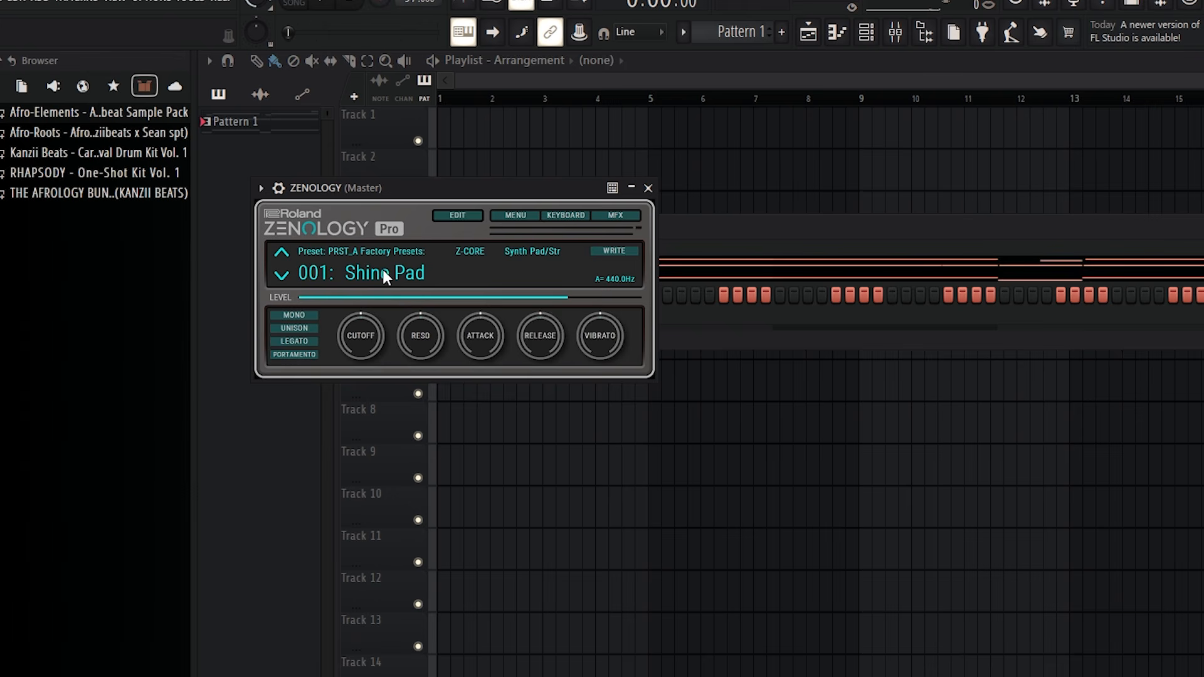
# Load the Dyno EP preset from the E.Piano category in ZENOLOGY and close the plugin window.
pyautogui.click(399, 279)
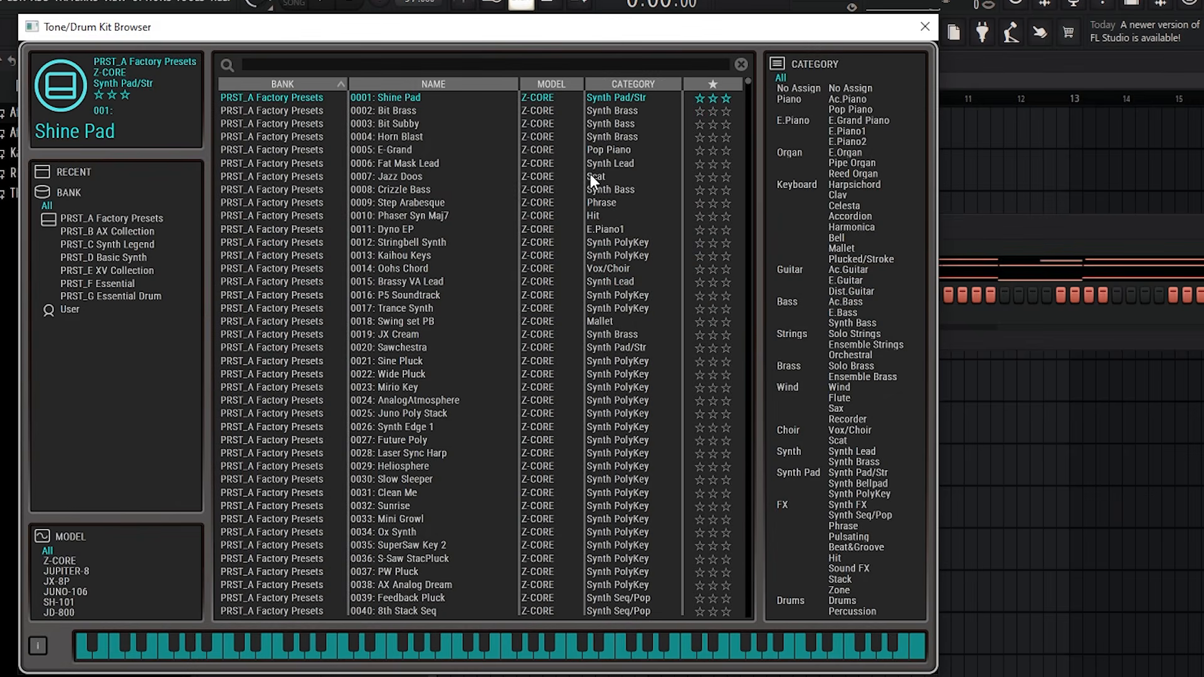
pyautogui.click(793, 121)
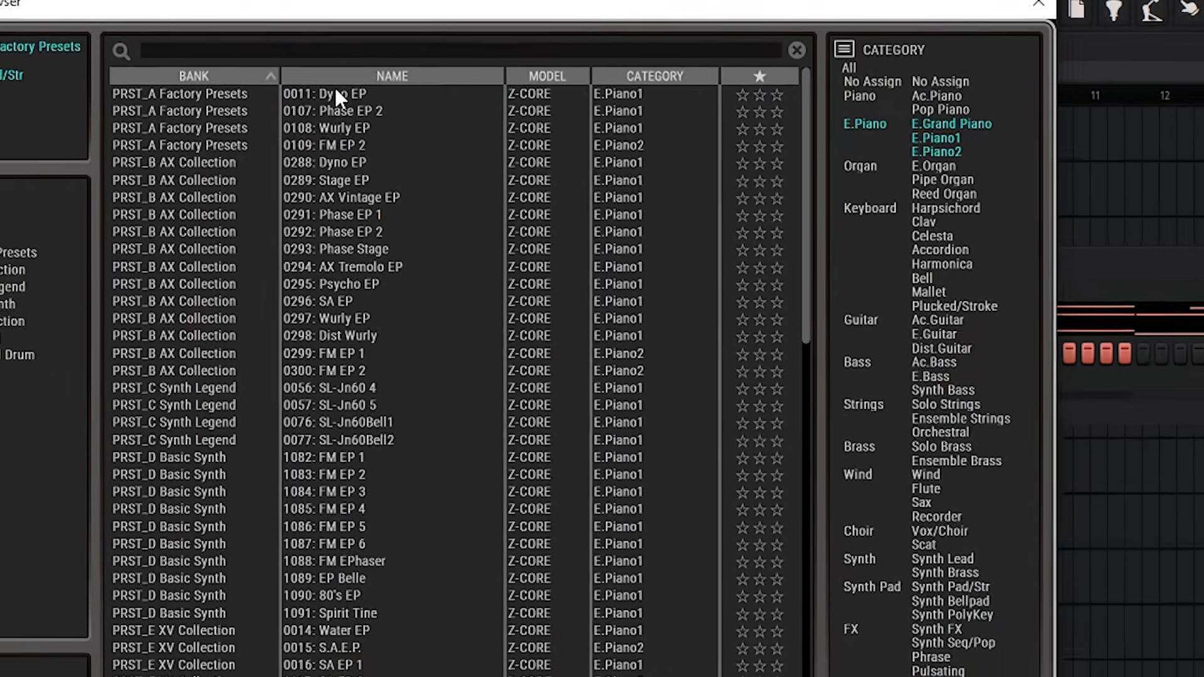
pyautogui.doubleClick(412, 97)
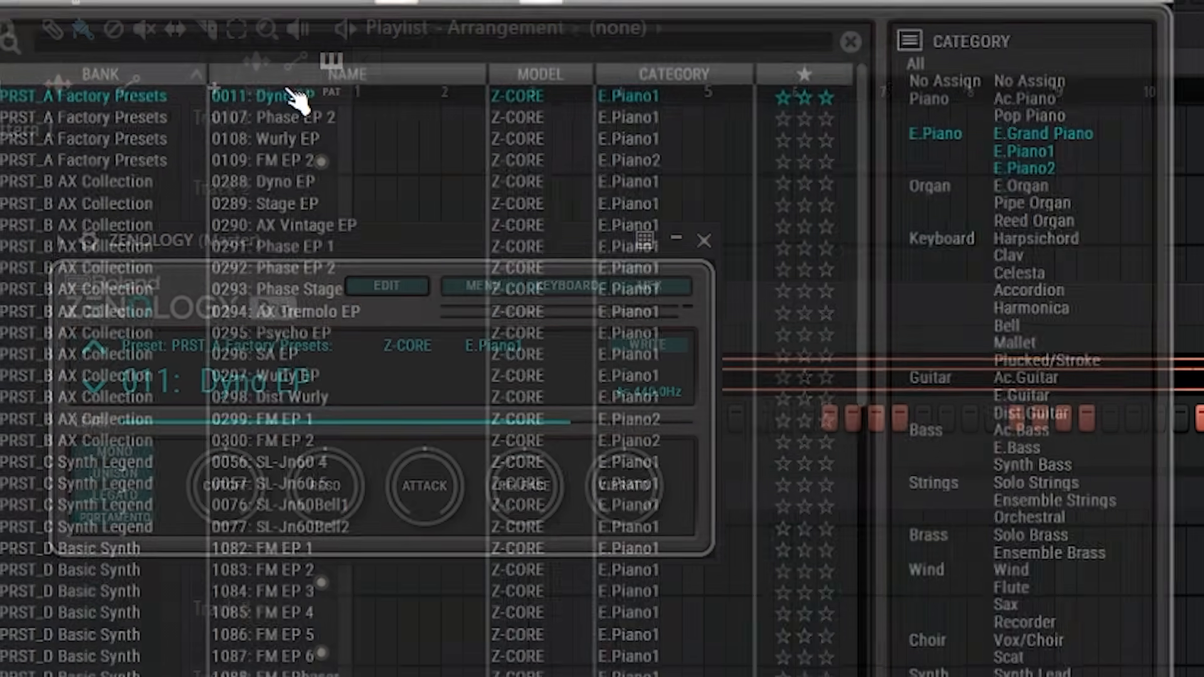
pyautogui.click(704, 240)
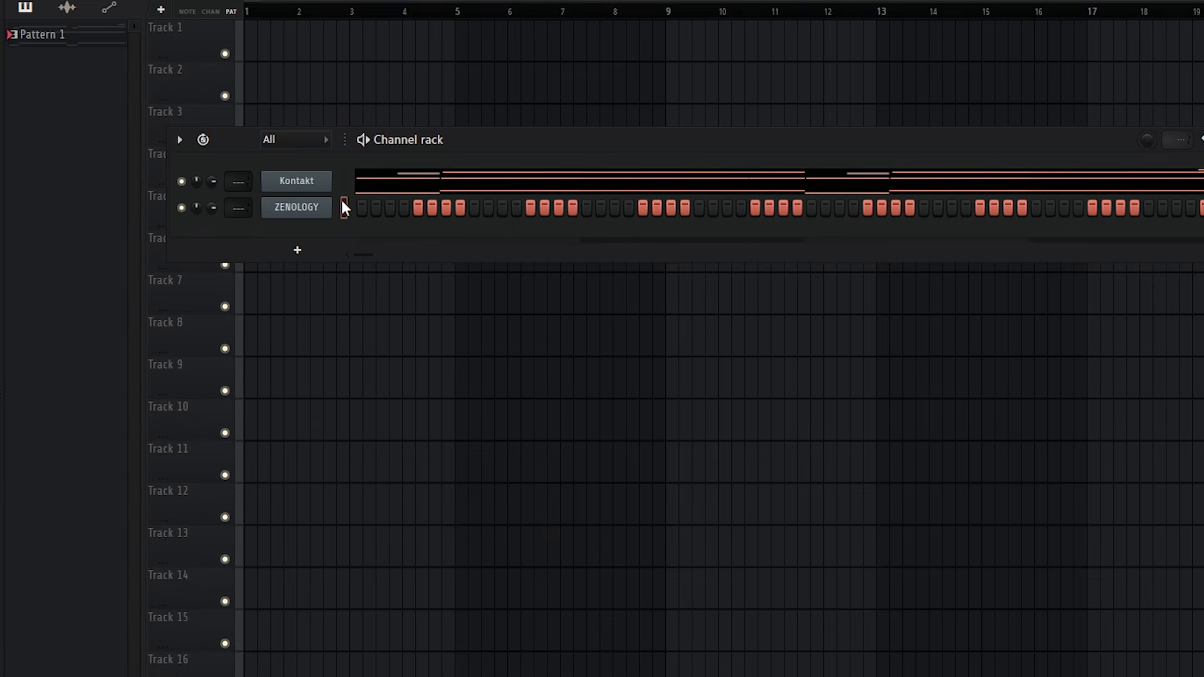
# Paste the chords into the ZENOLOGY channel and simplify them: remove the short G#4 and D#5 notes and extend the long G#4 to bar 3.
pyautogui.hotkey('ctrl', 'v')
pyautogui.click(375, 215)
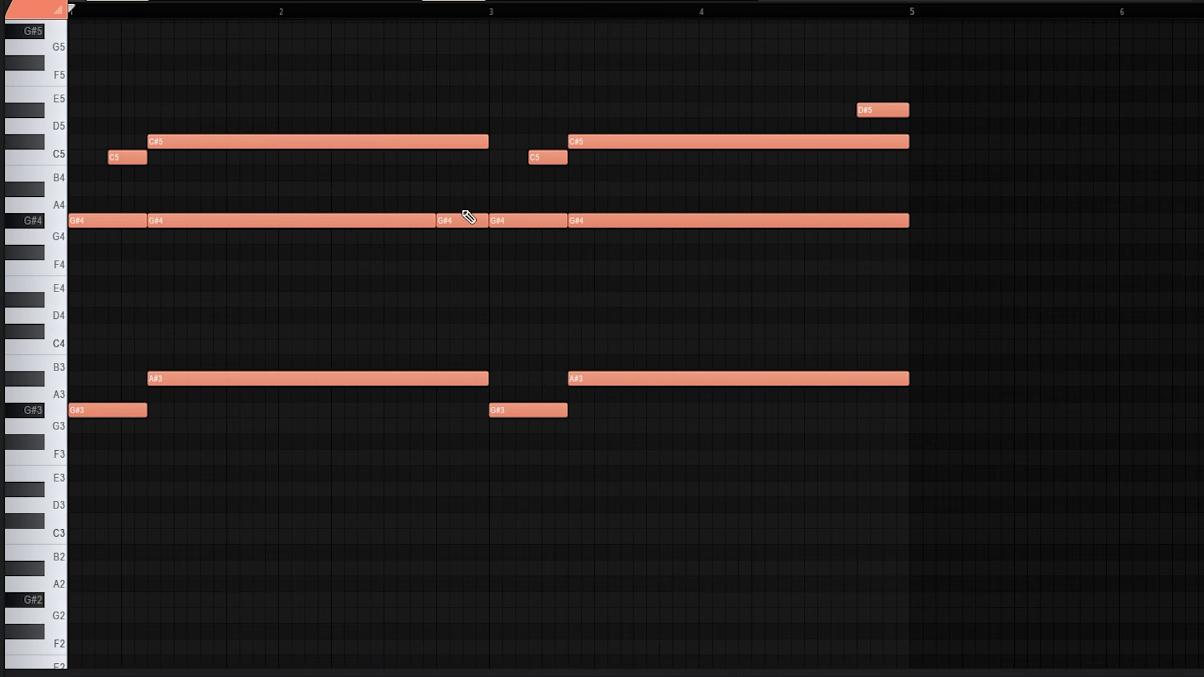
pyautogui.rightClick(469, 216)
pyautogui.rightClick(897, 106)
pyautogui.moveTo(437, 221); pyautogui.dragTo(489, 221)
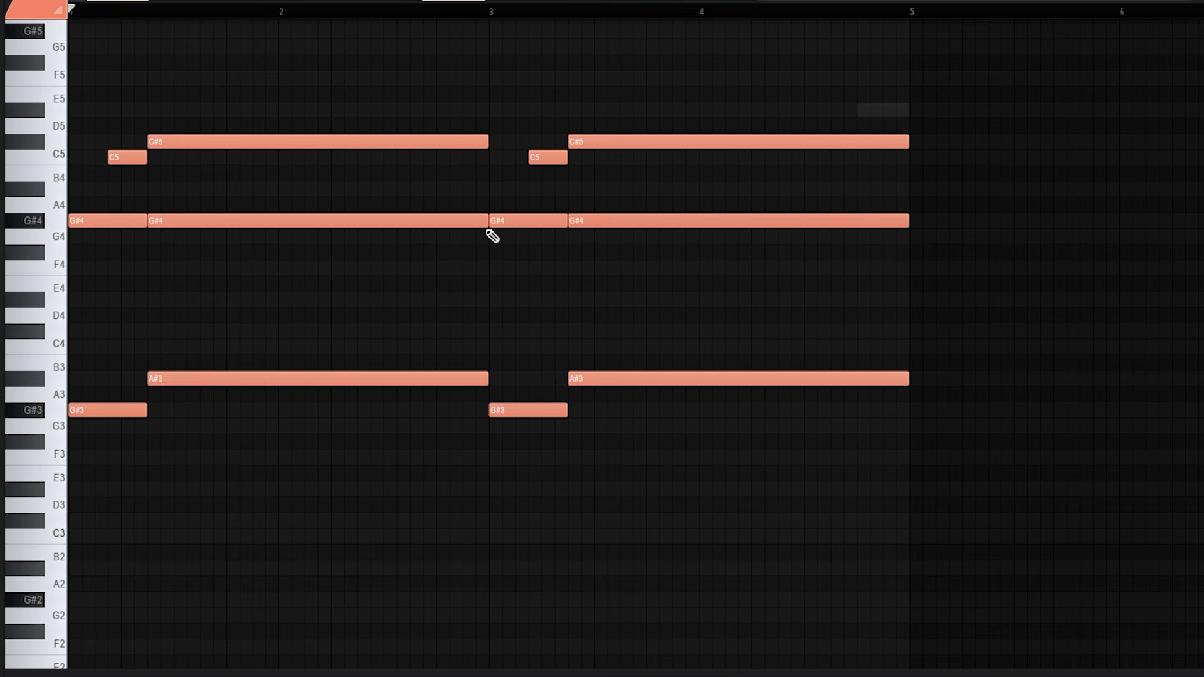
# Extend the two short C5 notes to start at bars 1 and 3 with their G#4 notes, and play the chords.
pyautogui.scroll(4, 88, 263)
pyautogui.moveTo(148, 157); pyautogui.dragTo(255, 168)
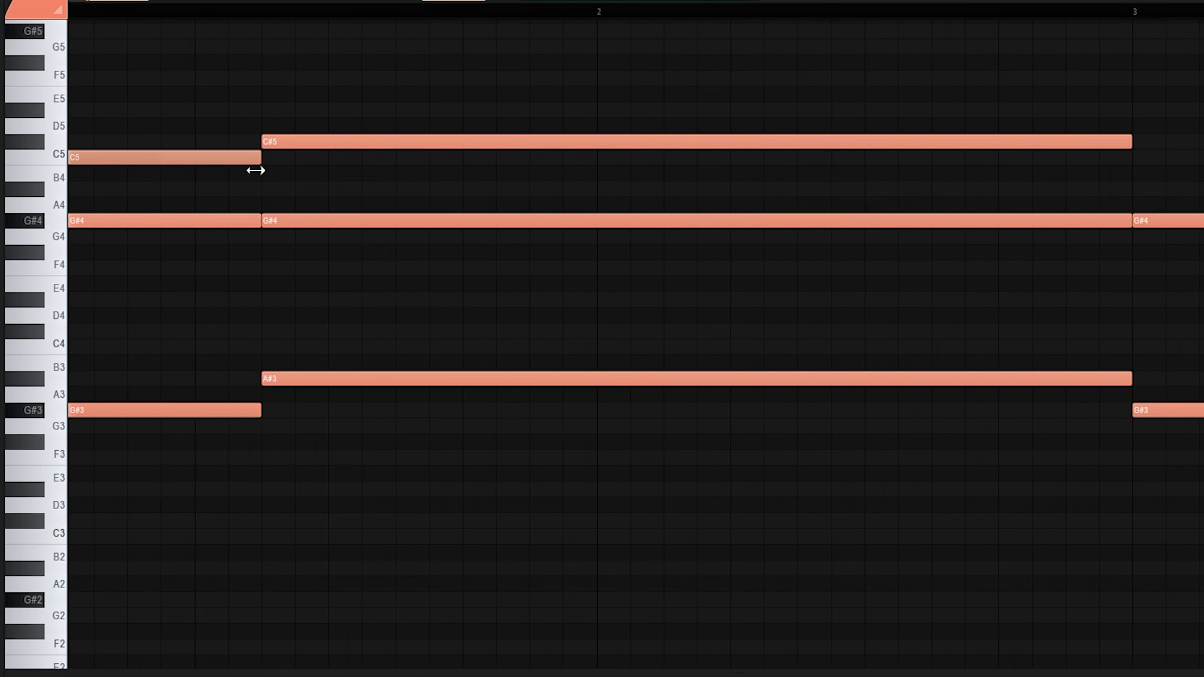
pyautogui.scroll(-4, 295, 172)
pyautogui.moveTo(680, 162)
pyautogui.mouseDown()
pyautogui.moveTo(614, 164)
pyautogui.moveTo(701, 159)
pyautogui.mouseUp()
pyautogui.press('space')
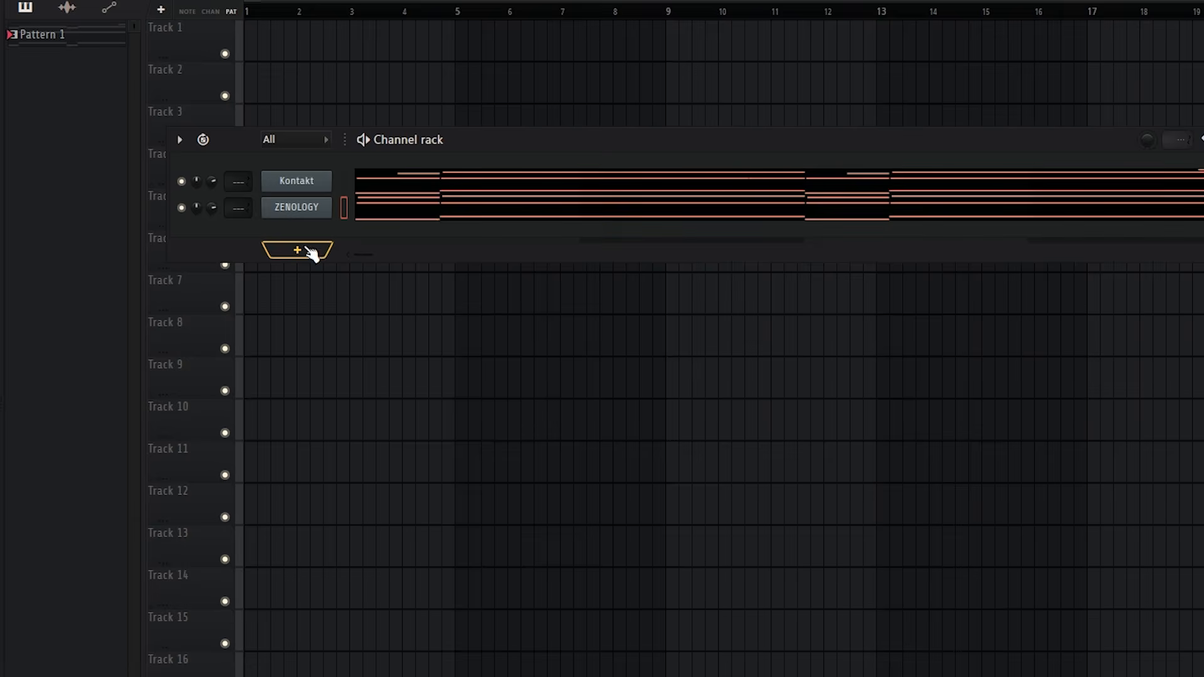
# Clone the ZENOLOGY channel and load a soft pad preset from the Synth Pad/Str category in the copy.
pyautogui.rightClick(280, 215)
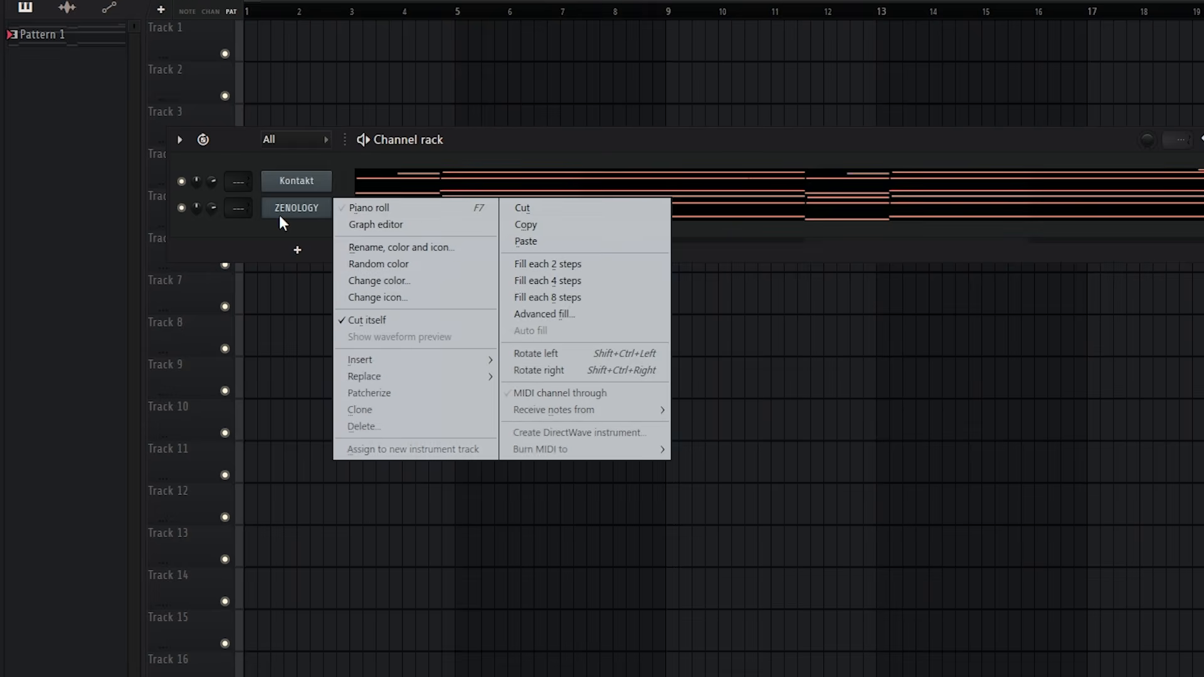
pyautogui.click(401, 410)
pyautogui.click(524, 280)
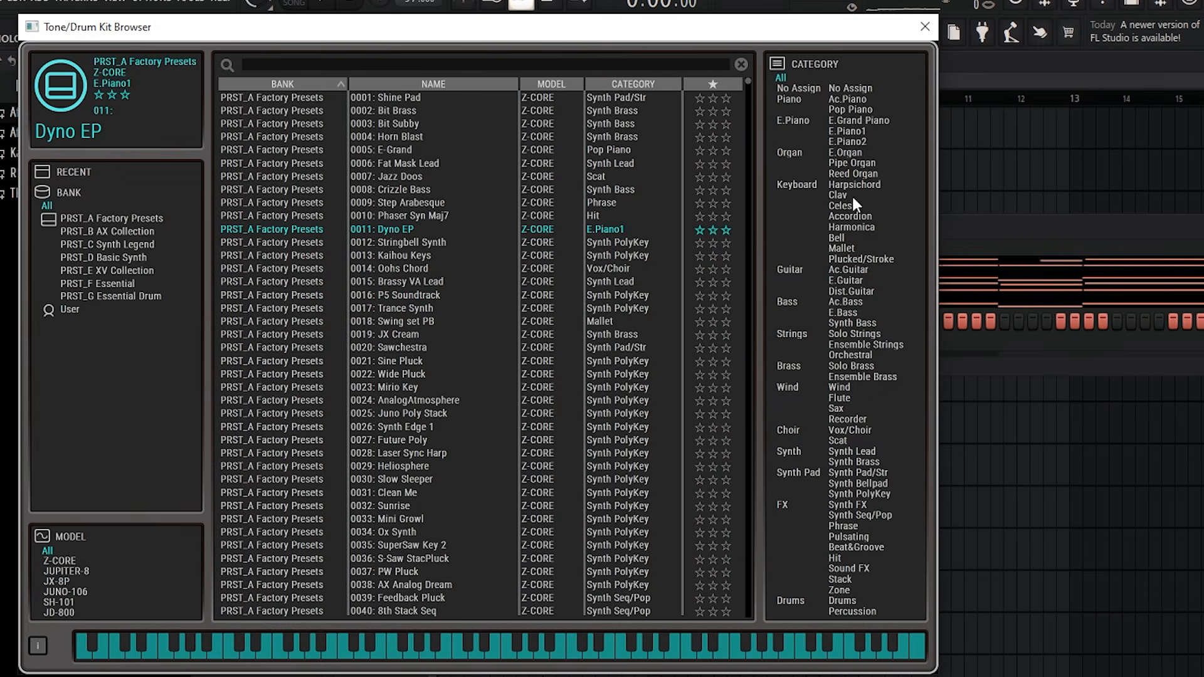
pyautogui.click(864, 473)
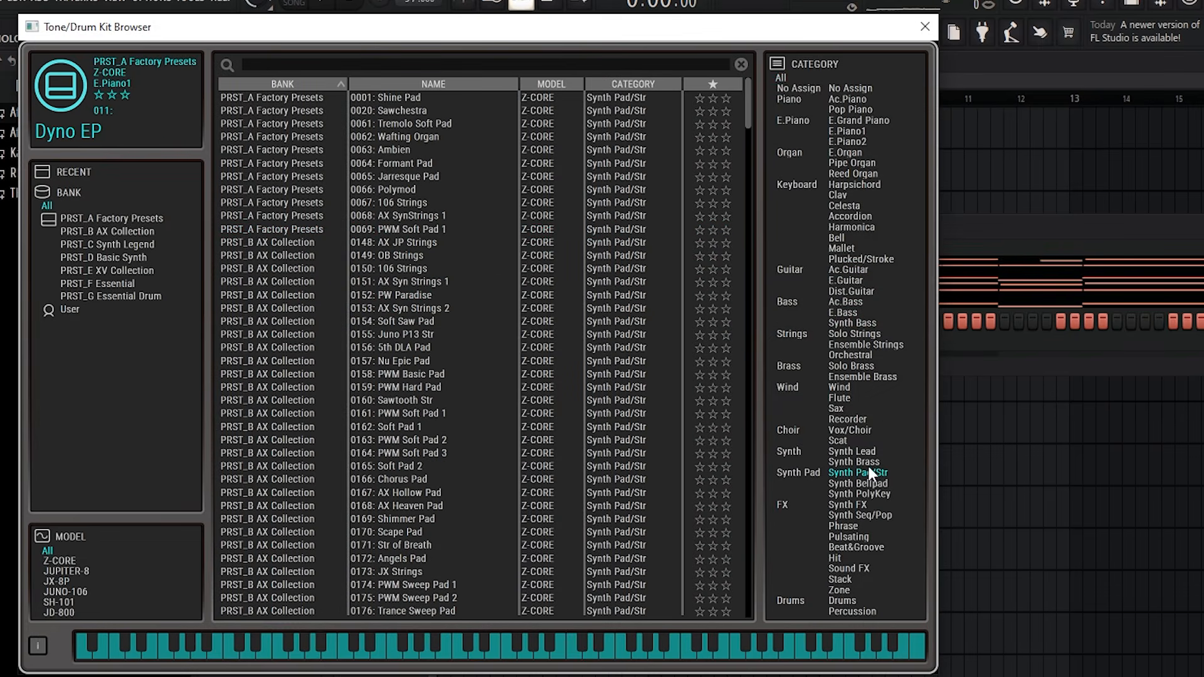
pyautogui.scroll(-10, 542, 300)
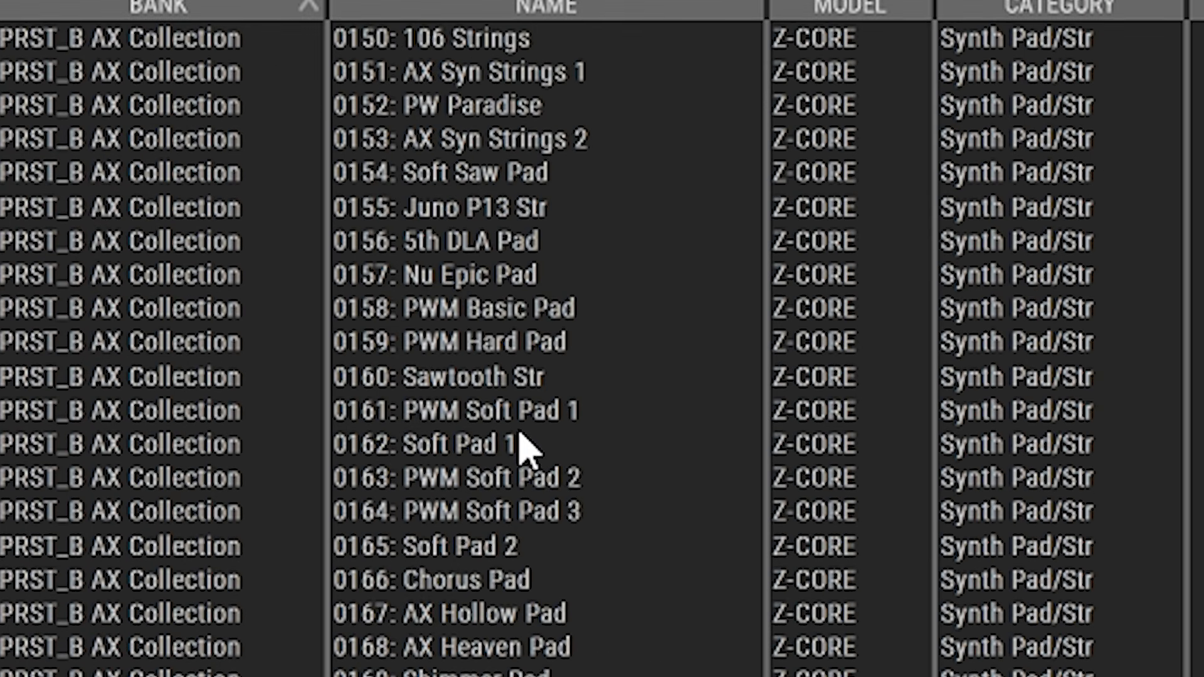
pyautogui.click(546, 411)
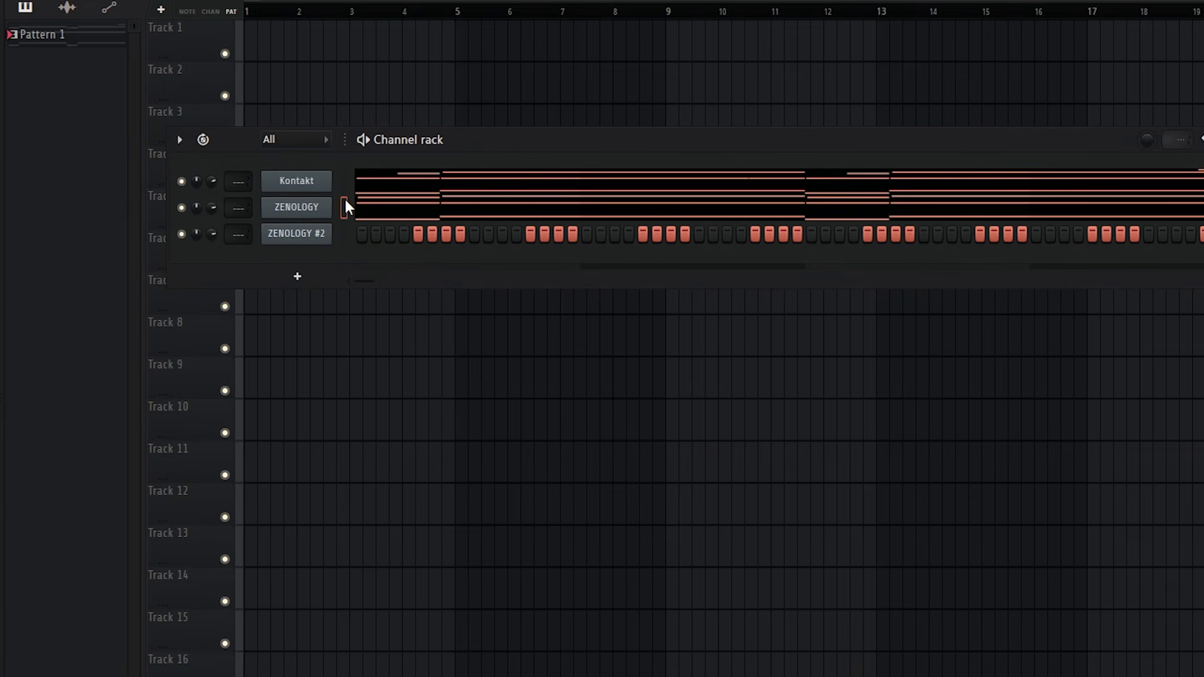
# Paste the chord notes into the ZENOLOGY #2 channel, toggle the Kontakt channel's mute and play the pattern.
pyautogui.click(344, 233)
pyautogui.hotkey('ctrl', 'v')
pyautogui.click(181, 181)
pyautogui.press('space')
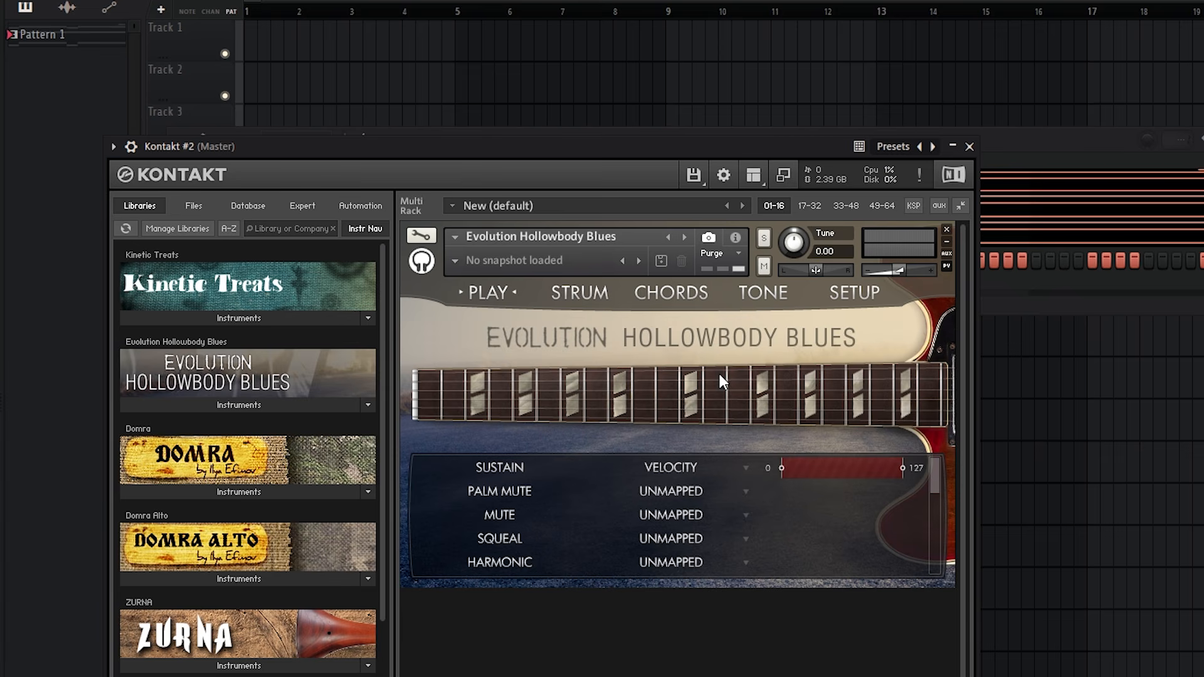
# Load the Lonely Lead snapshot from the Crunchy group for the Evolution Hollowbody Blues guitar in Kontakt #2.
pyautogui.click(452, 266)
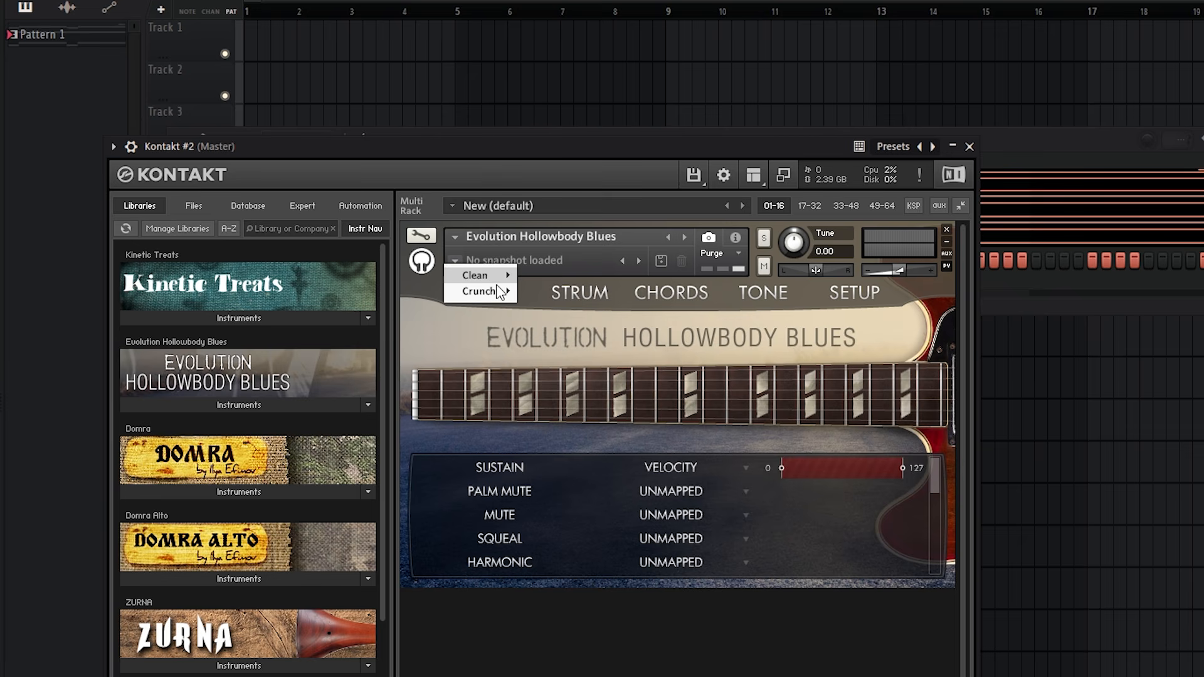
pyautogui.moveTo(495, 289)
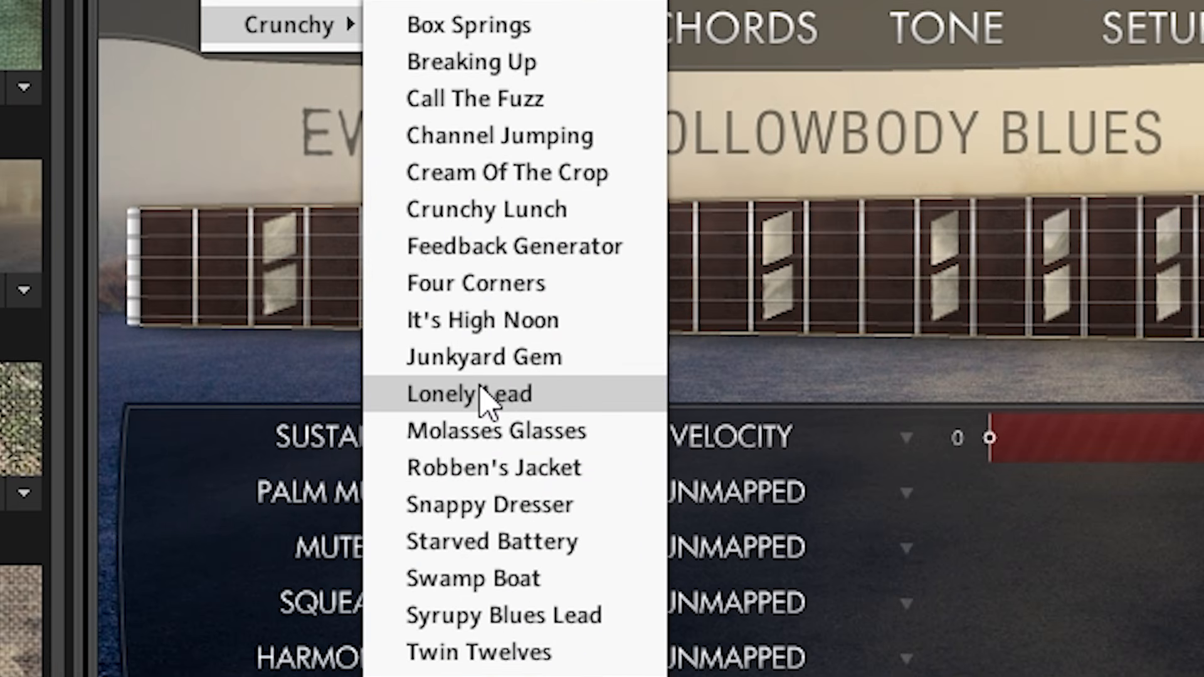
pyautogui.click(558, 449)
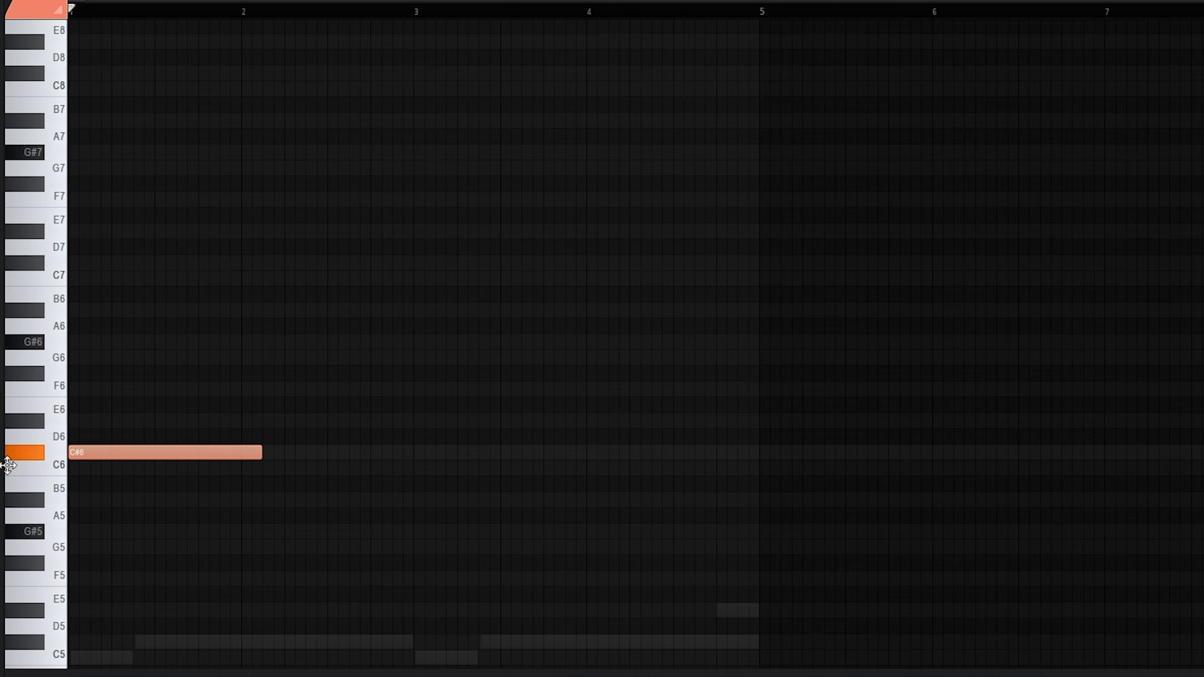
# Draw the guitar melody's opening notes: C6 from bar 1 to just before bar 3, G#5 up to bar 4, and G#4 starting just before bar 4.
pyautogui.moveTo(250, 477); pyautogui.dragTo(324, 469)
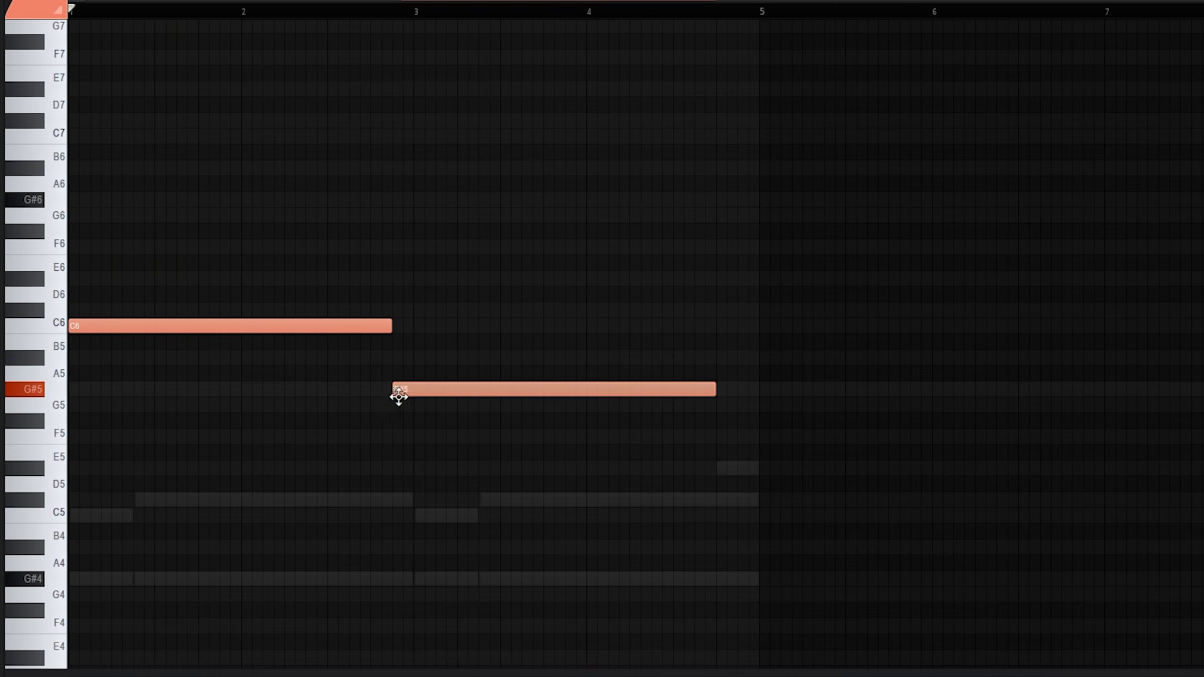
pyautogui.moveTo(716, 403); pyautogui.dragTo(580, 408)
pyautogui.click(592, 582)
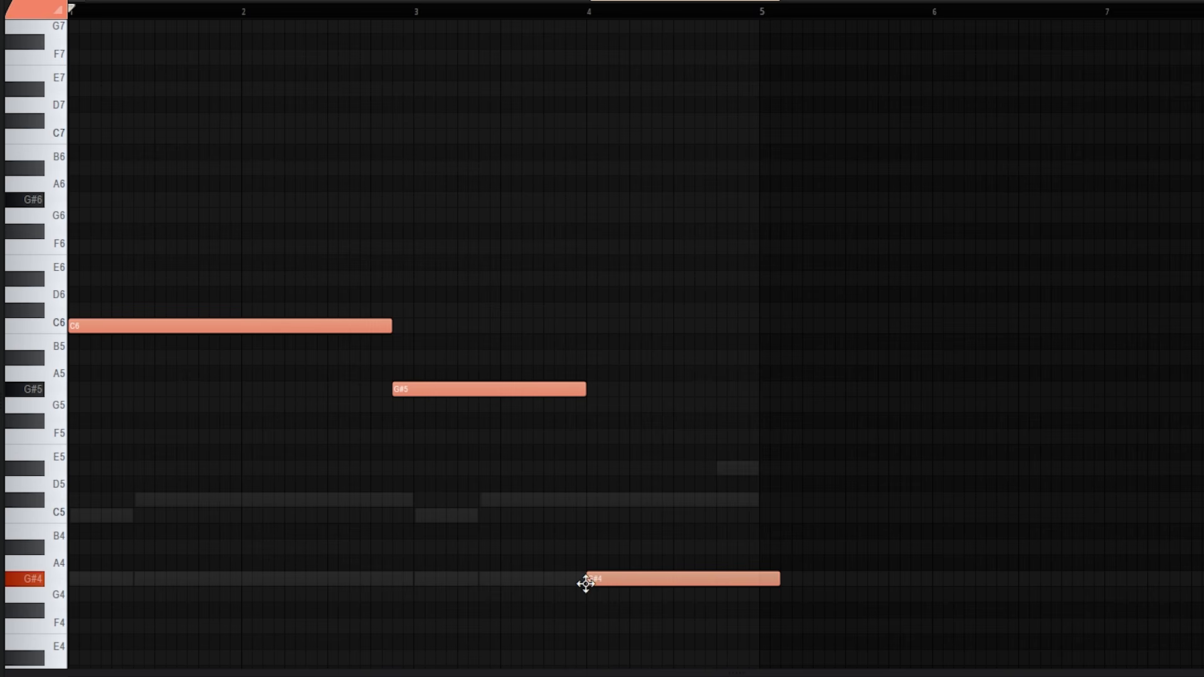
pyautogui.moveTo(585, 584); pyautogui.dragTo(543, 583)
# Add a short A#4 note between the end of the G#4 and bar 5, and play the melody.
pyautogui.click(720, 471)
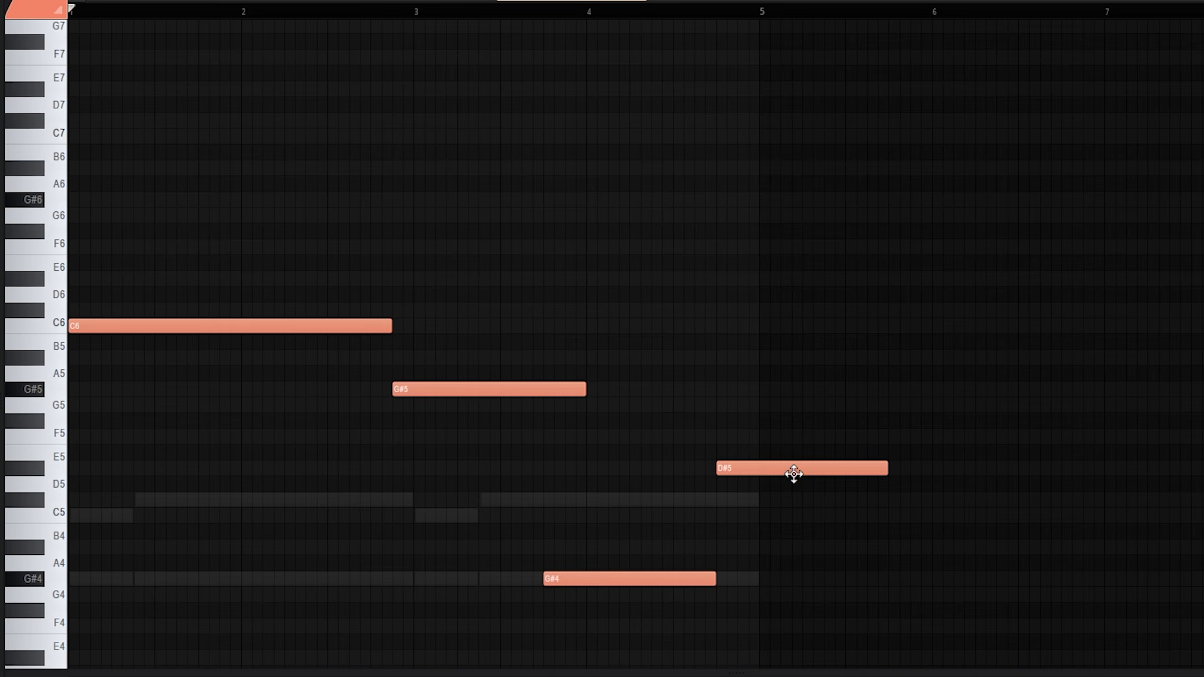
pyautogui.moveTo(888, 469); pyautogui.dragTo(757, 471)
pyautogui.moveTo(737, 472); pyautogui.dragTo(734, 543)
pyautogui.press('space')
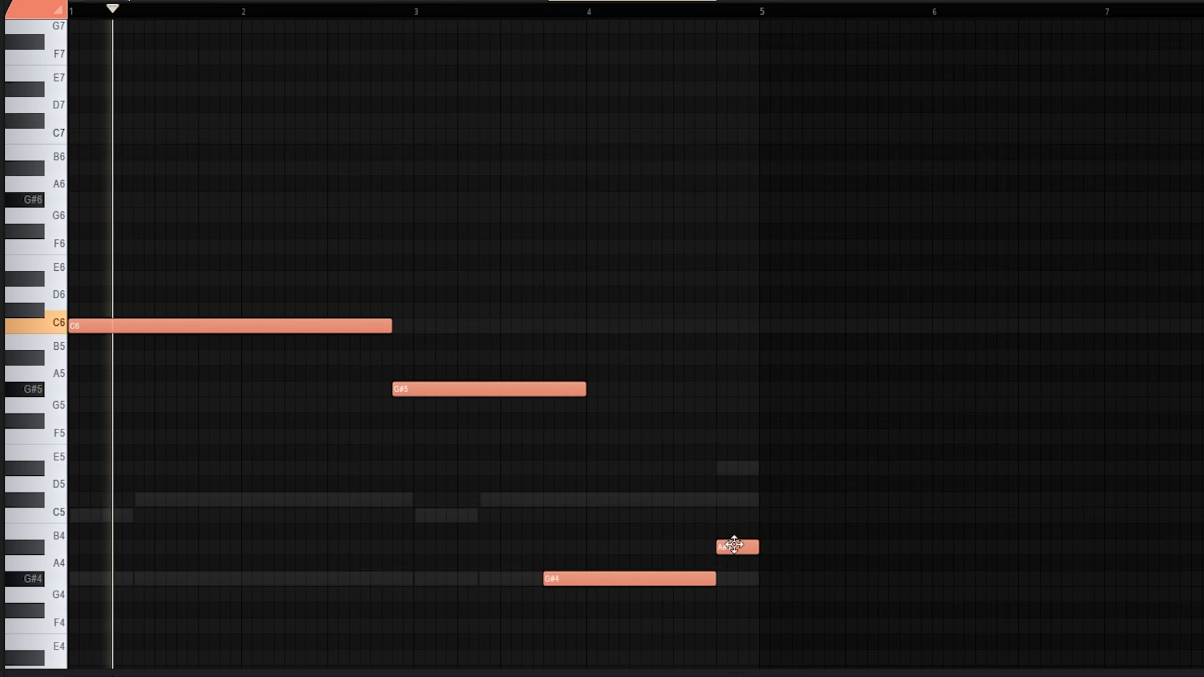
# Continue the melody through bars 5 to 8 with a two-bar C5, a short C#5, a long G#4, and short F4 and G#4 notes.
pyautogui.scroll(-2, 715, 505)
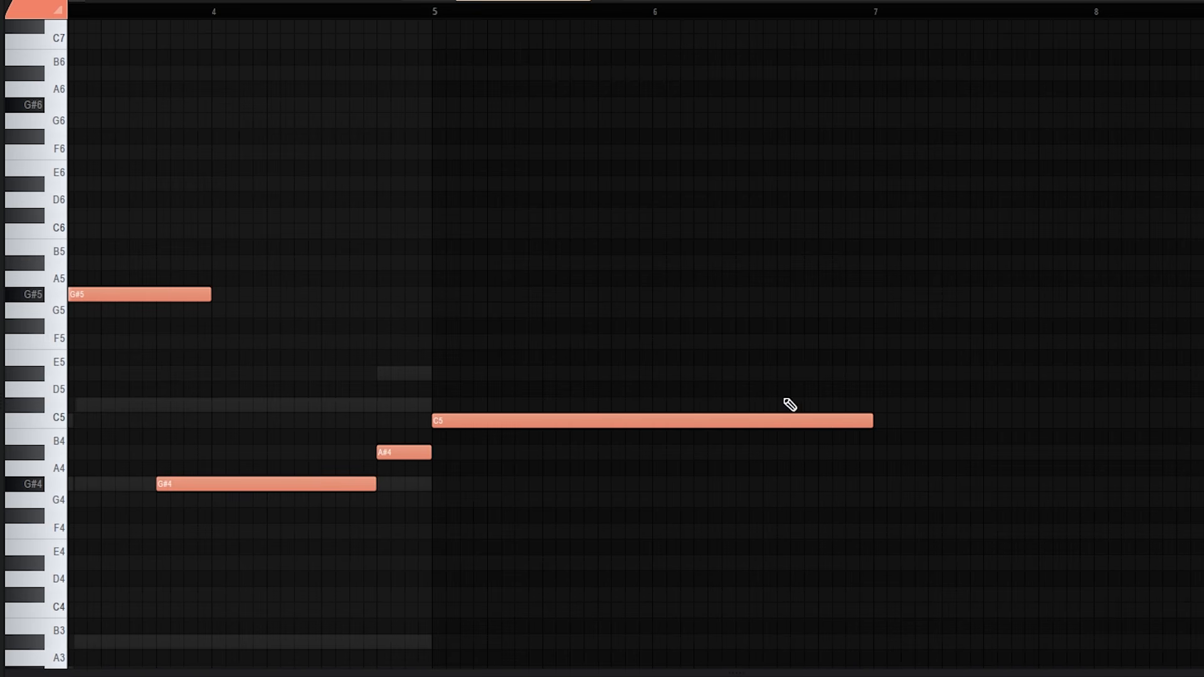
pyautogui.click(759, 404)
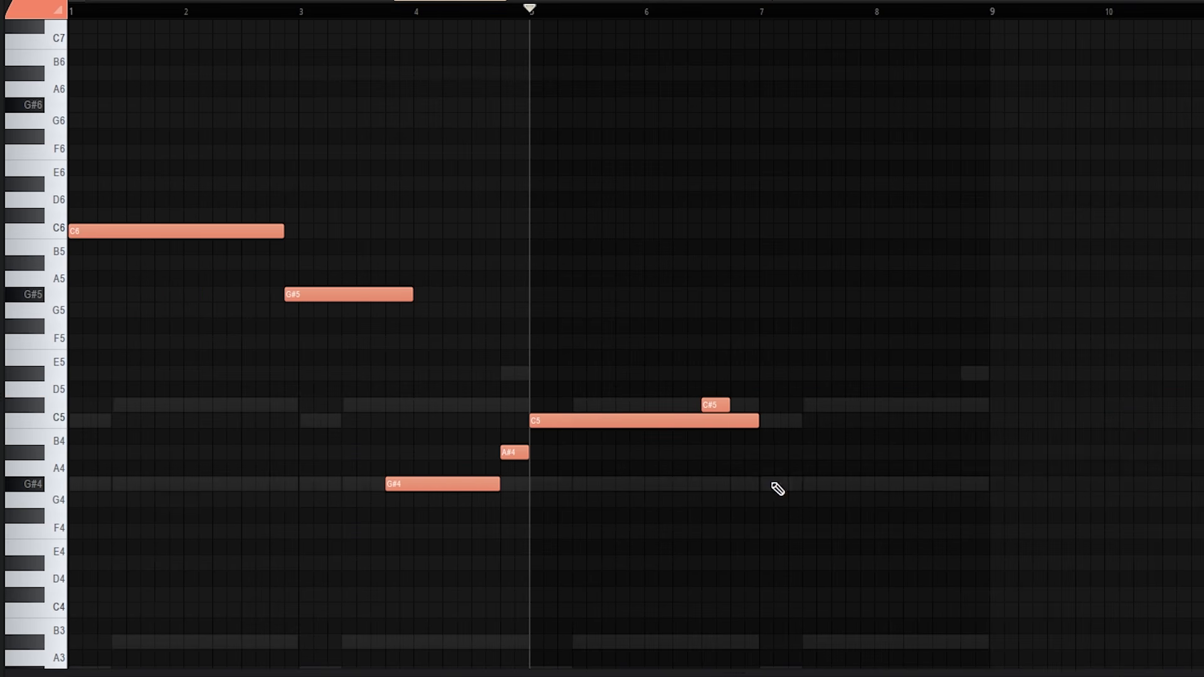
pyautogui.click(758, 485)
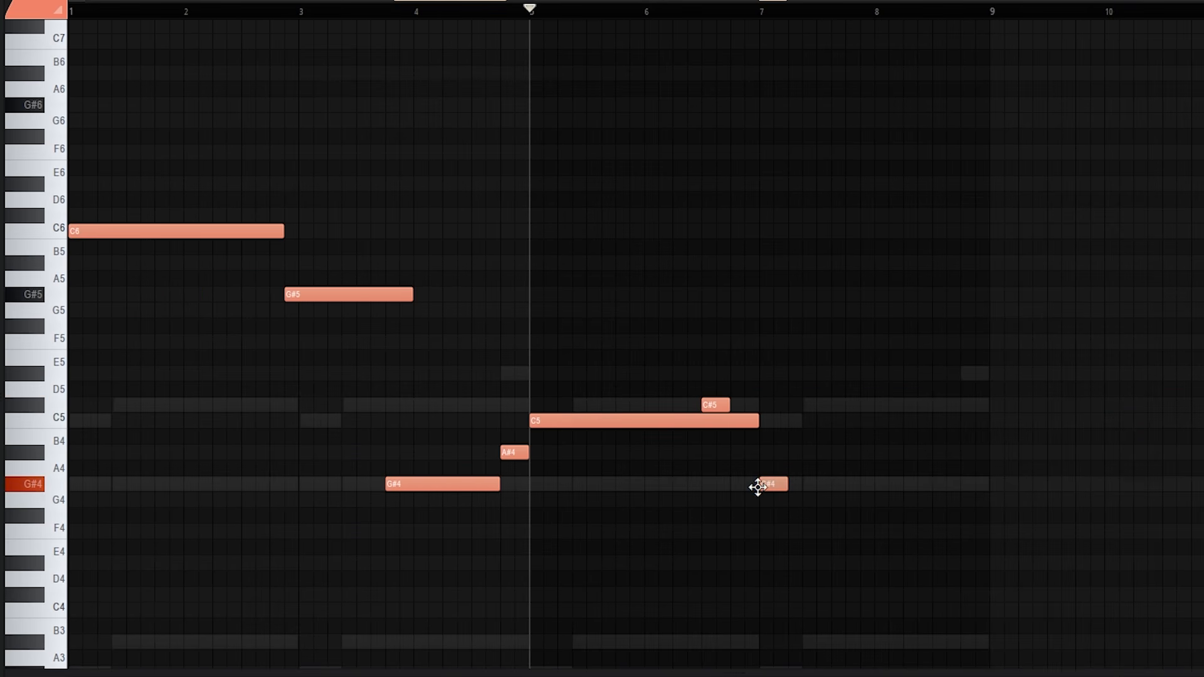
pyautogui.moveTo(789, 491); pyautogui.dragTo(905, 489)
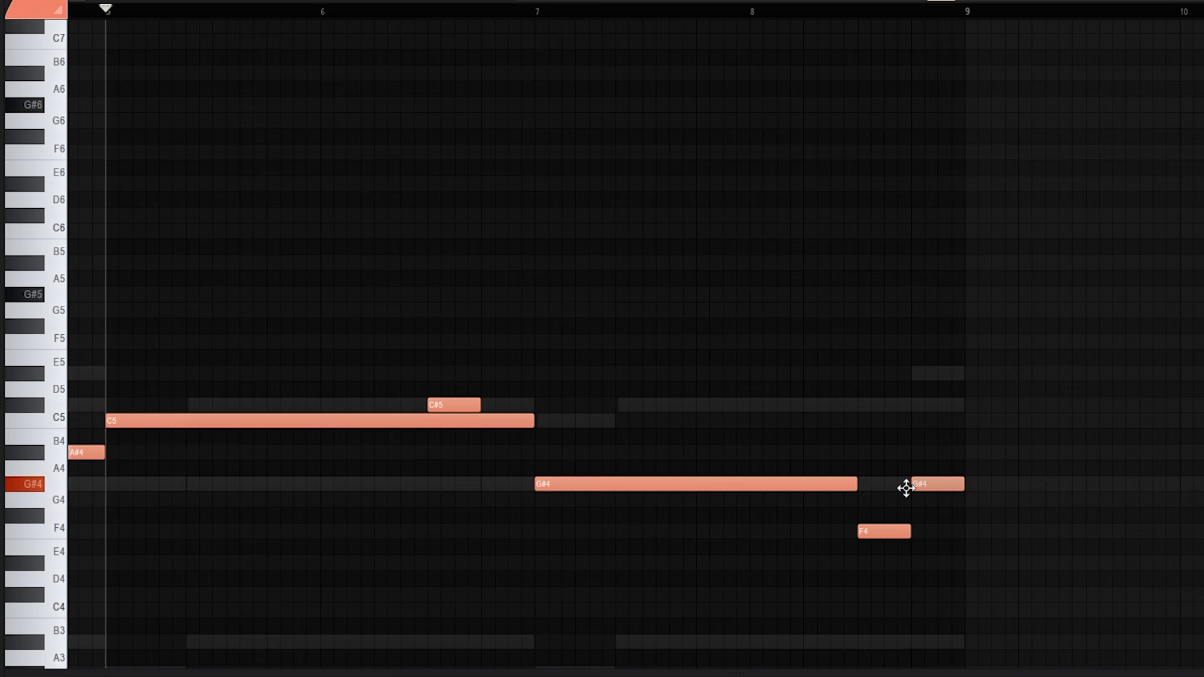
# Review the complete eight-bar guitar melody in the piano roll during playback.
pyautogui.scroll(-3, 912, 495)
pyautogui.scroll(-3, 817, 535)
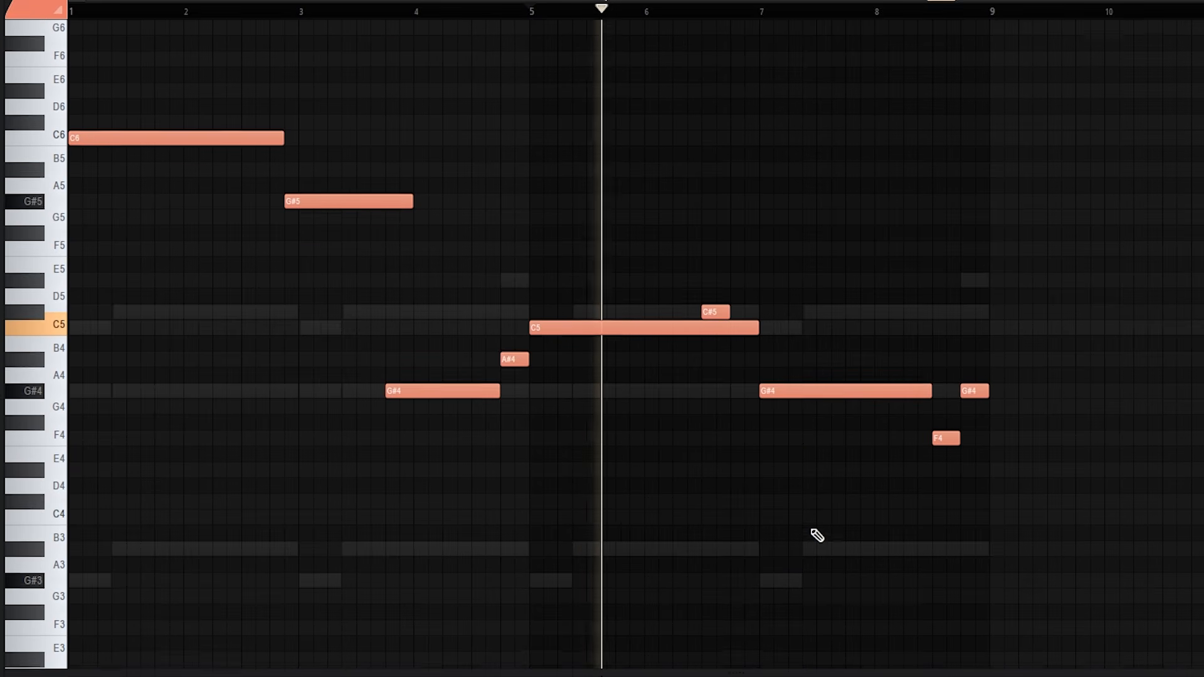
pyautogui.scroll(-4, 816, 535)
pyautogui.scroll(4, 817, 535)
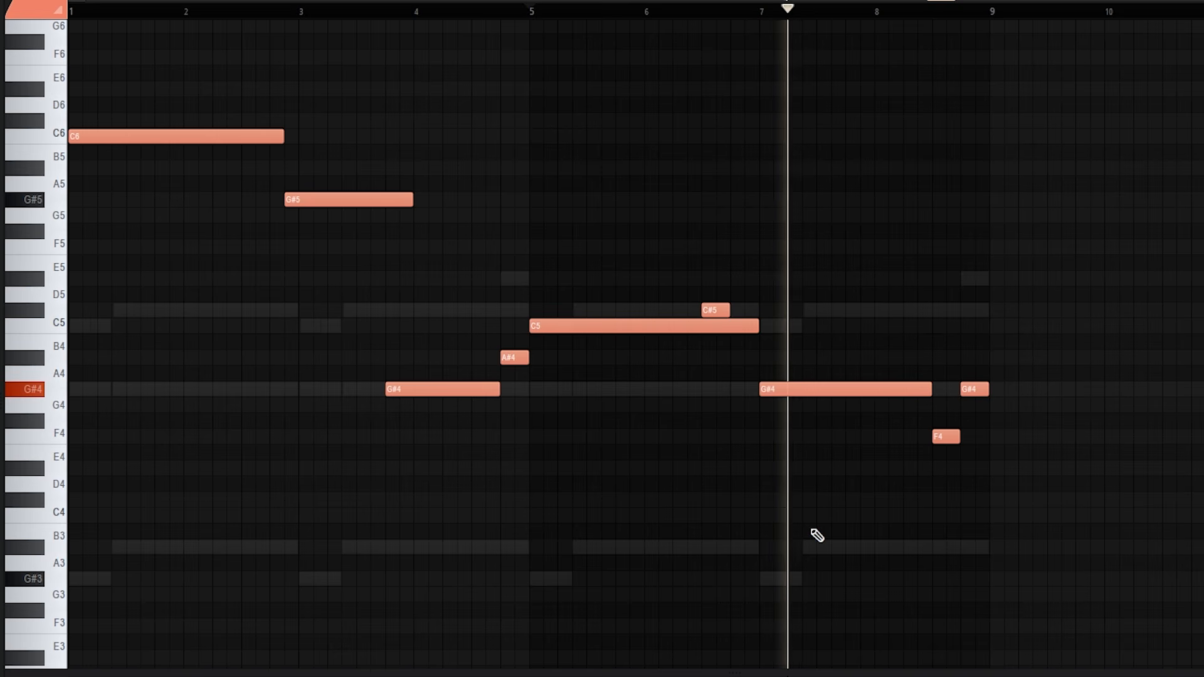
pyautogui.scroll(-4, 816, 535)
pyautogui.scroll(5, 817, 535)
pyautogui.scroll(-4, 816, 534)
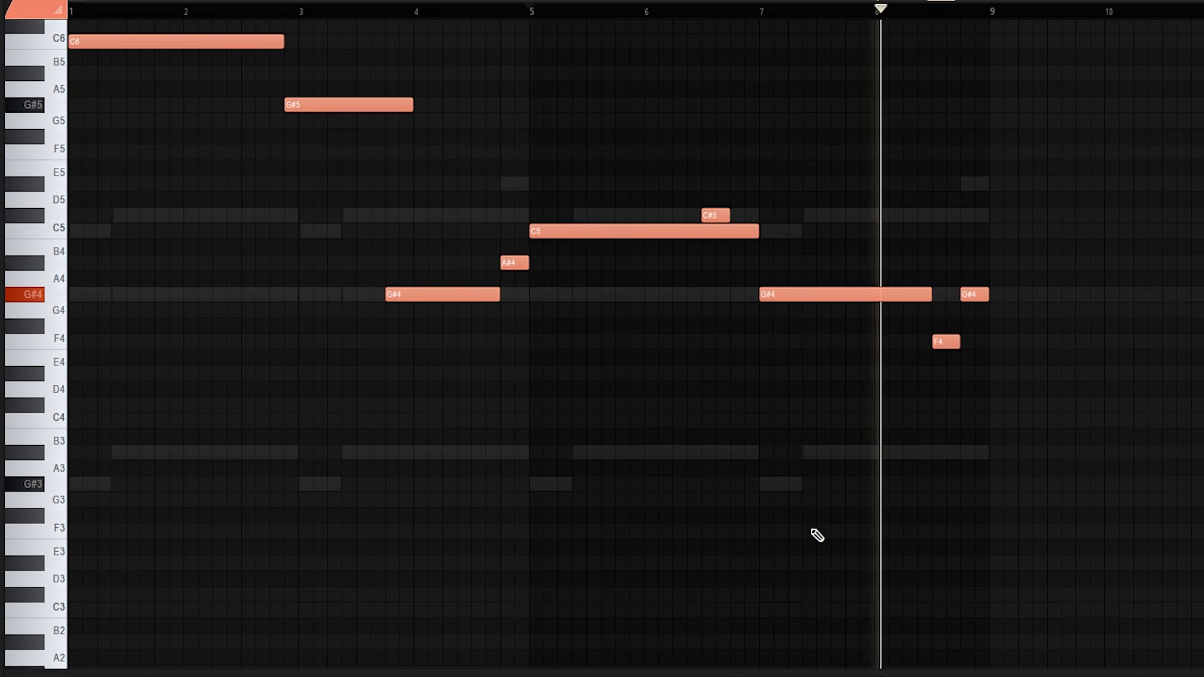
pyautogui.scroll(-2, 816, 535)
pyautogui.scroll(5, 816, 535)
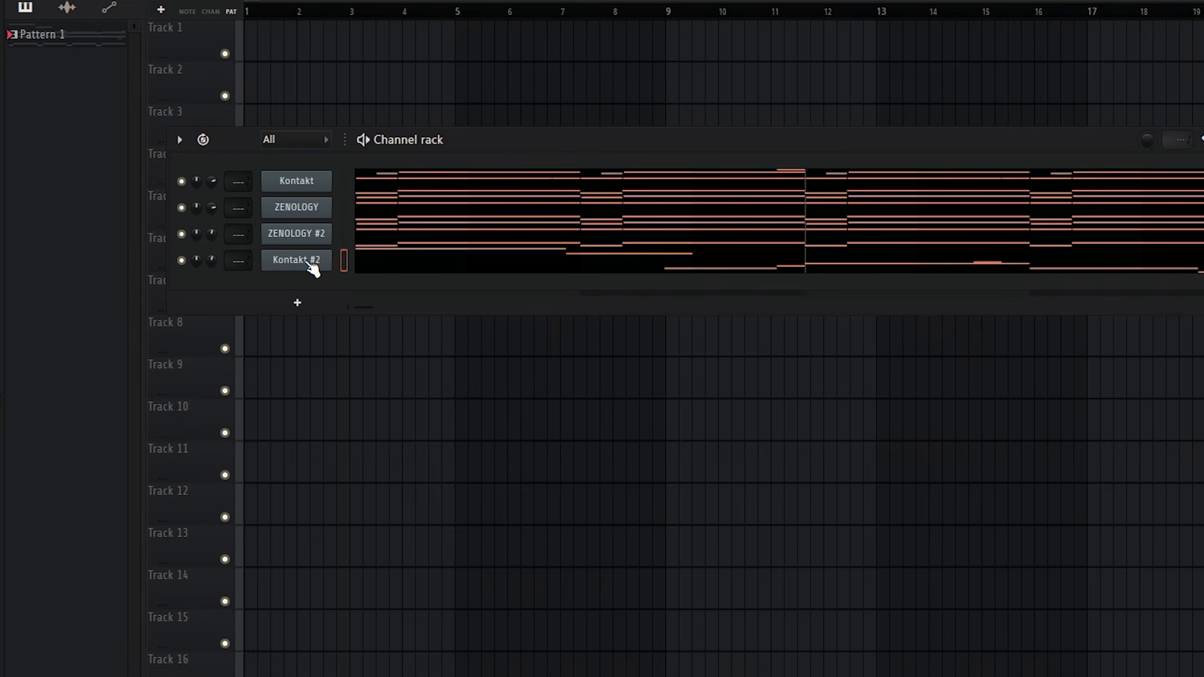
# Map the guitar's Release Slide Down articulation to Velocity with a range of 0 to 78 in Kontakt #2's play settings.
pyautogui.click(309, 261)
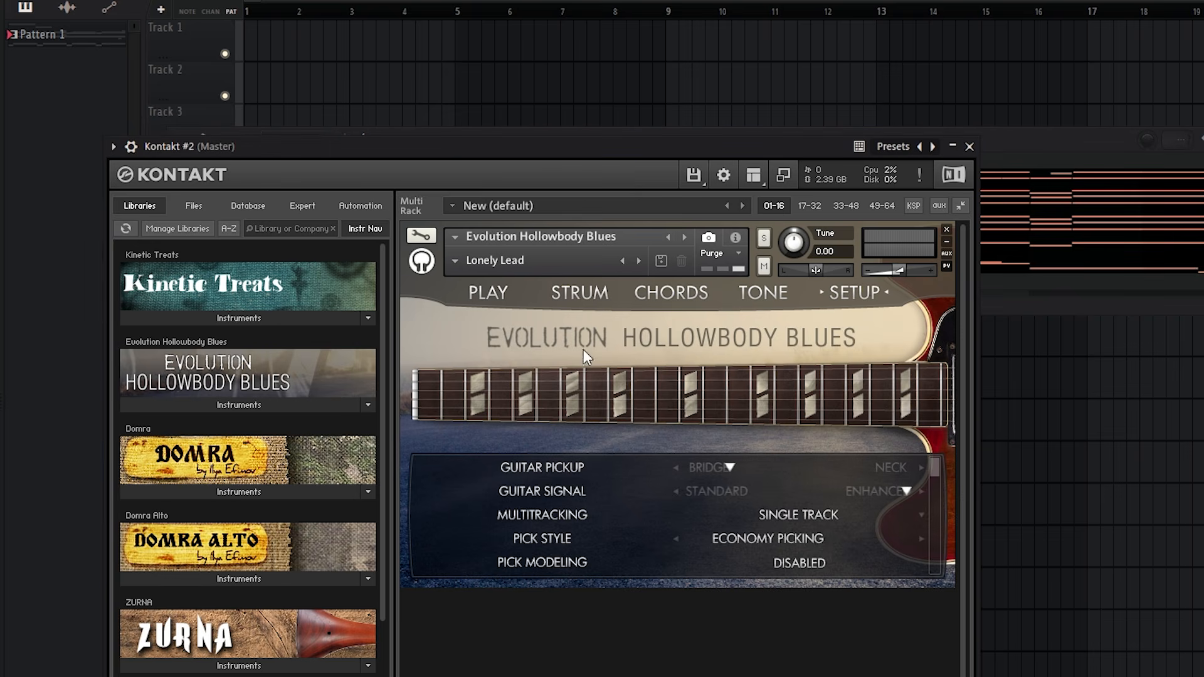
pyautogui.click(493, 293)
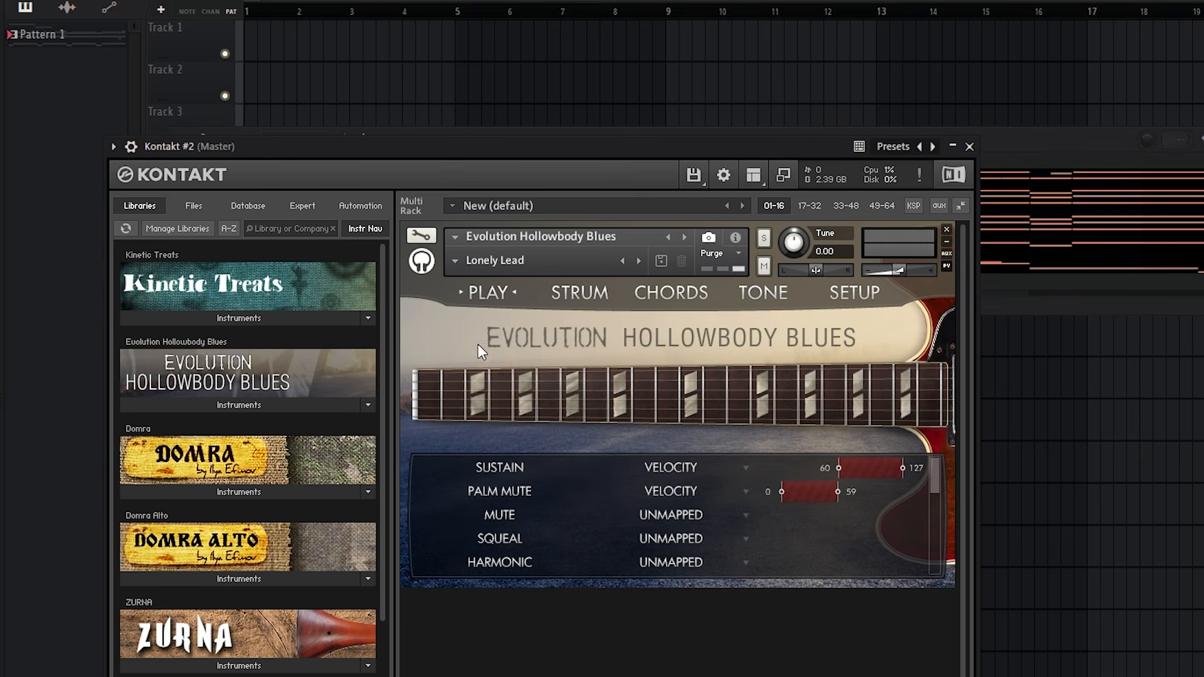
pyautogui.moveTo(936, 488); pyautogui.dragTo(931, 634)
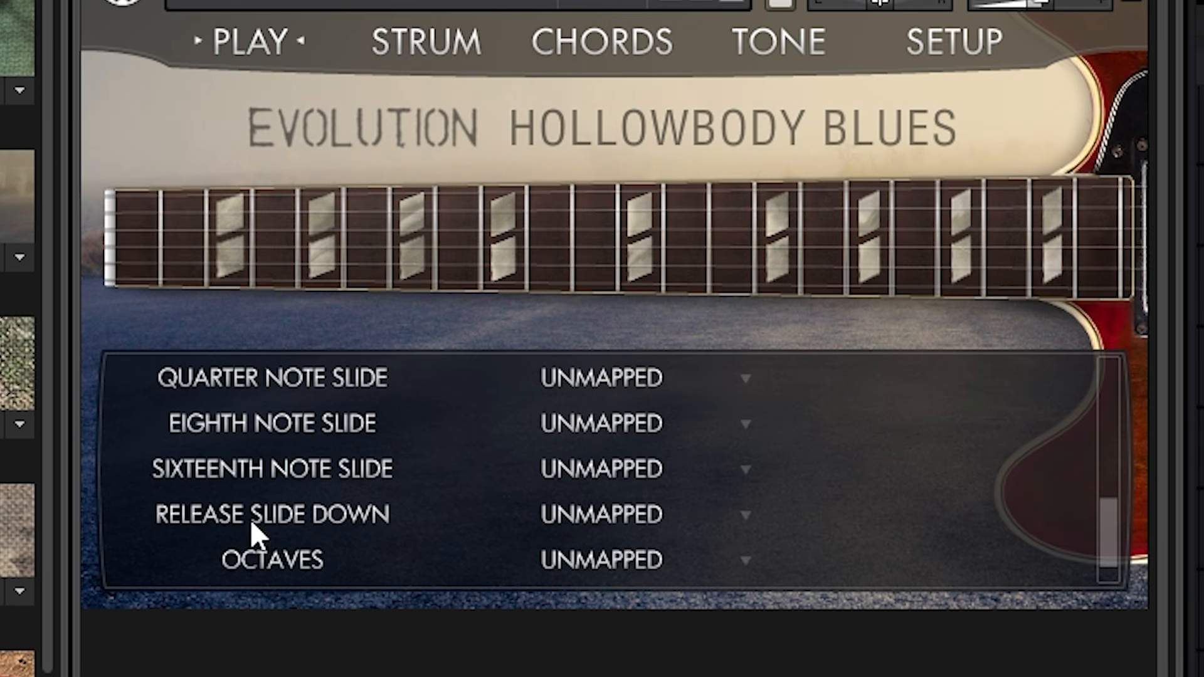
pyautogui.click(735, 521)
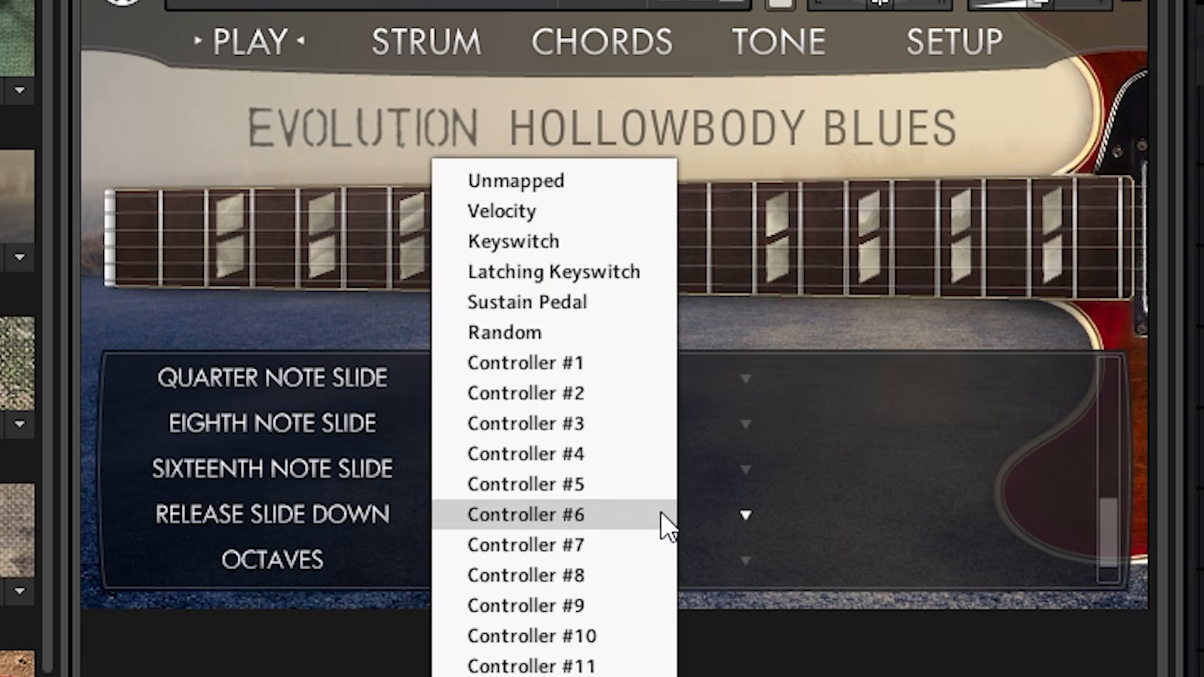
pyautogui.click(552, 209)
pyautogui.moveTo(873, 517); pyautogui.dragTo(637, 596)
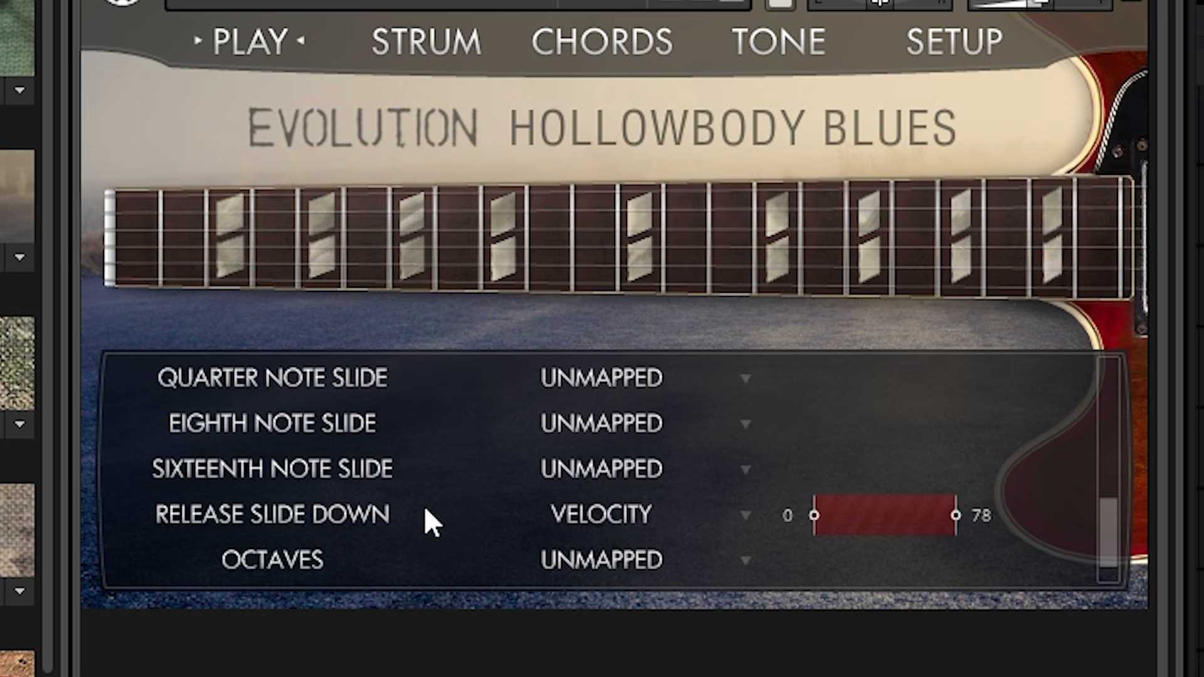
pyautogui.moveTo(1112, 526); pyautogui.dragTo(1133, 474)
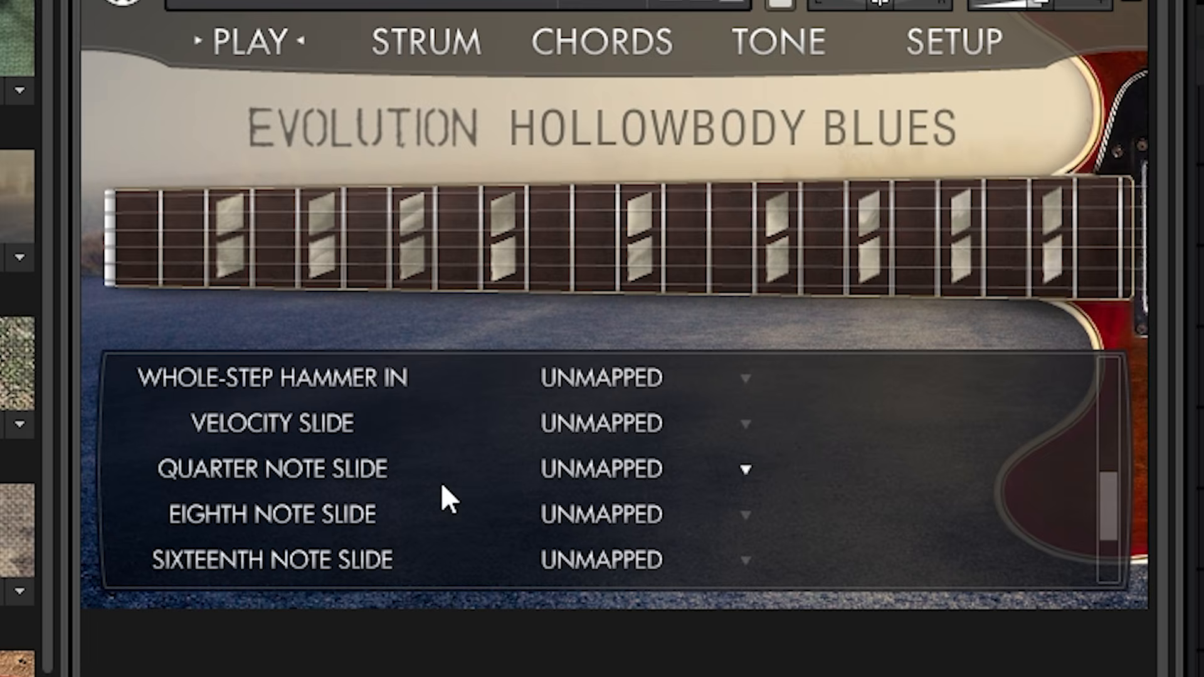
# Map the guitar's Velocity Slide articulation to Velocity.
pyautogui.click(630, 427)
pyautogui.click(532, 209)
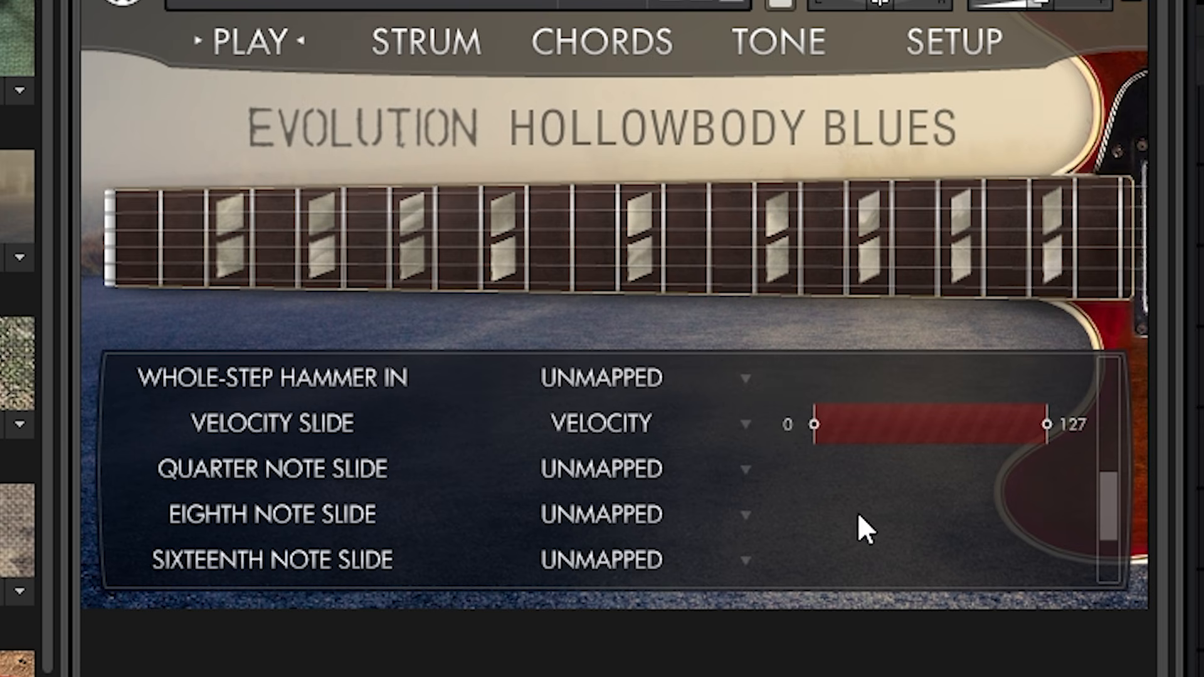
# Set the guitar's vibrato speed to fast and its vibrato width to midway between narrow and wide.
pyautogui.click(963, 34)
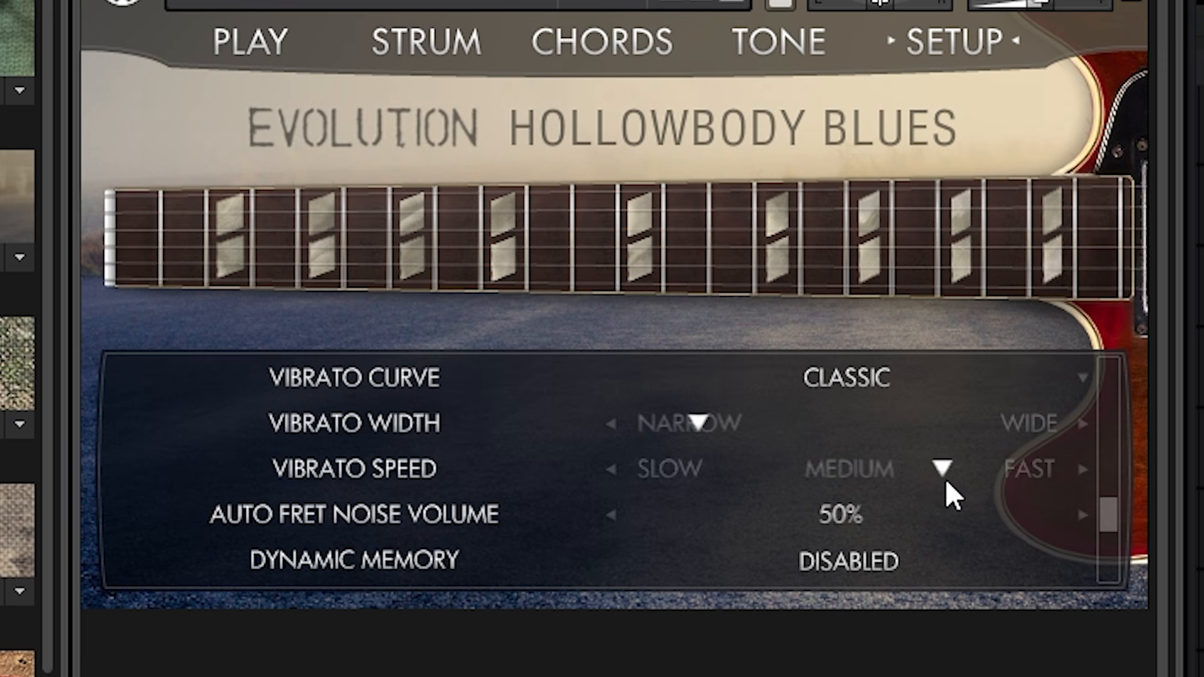
pyautogui.moveTo(946, 482); pyautogui.dragTo(1088, 488)
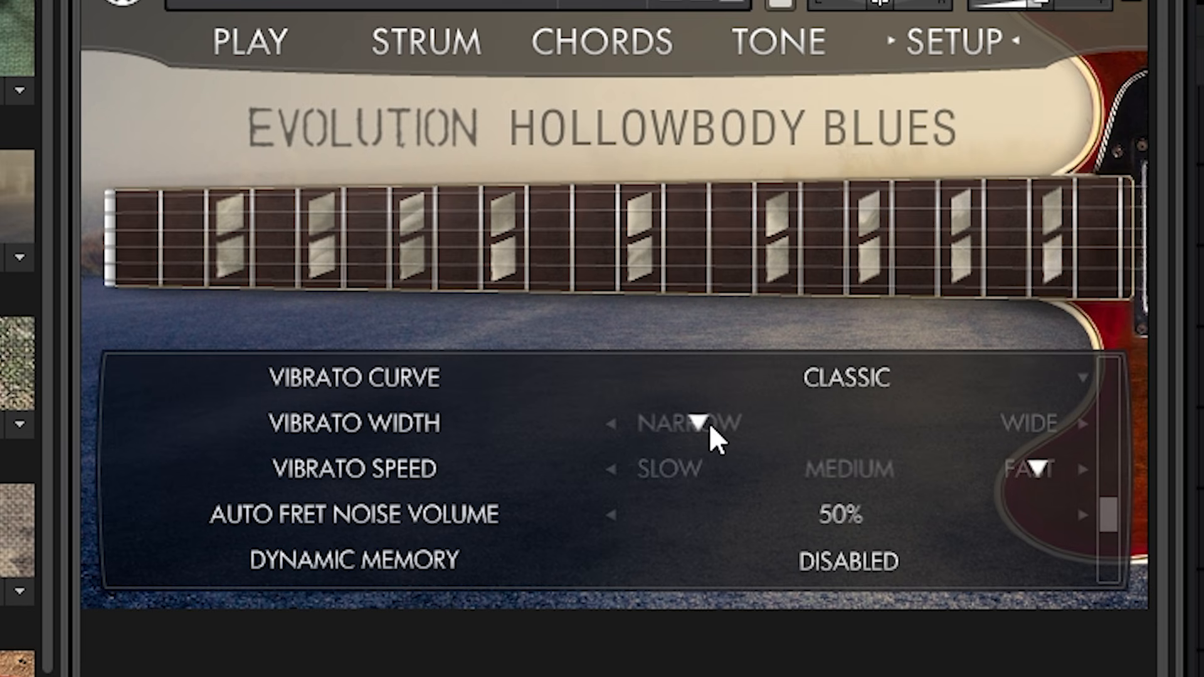
pyautogui.moveTo(715, 439); pyautogui.dragTo(946, 444)
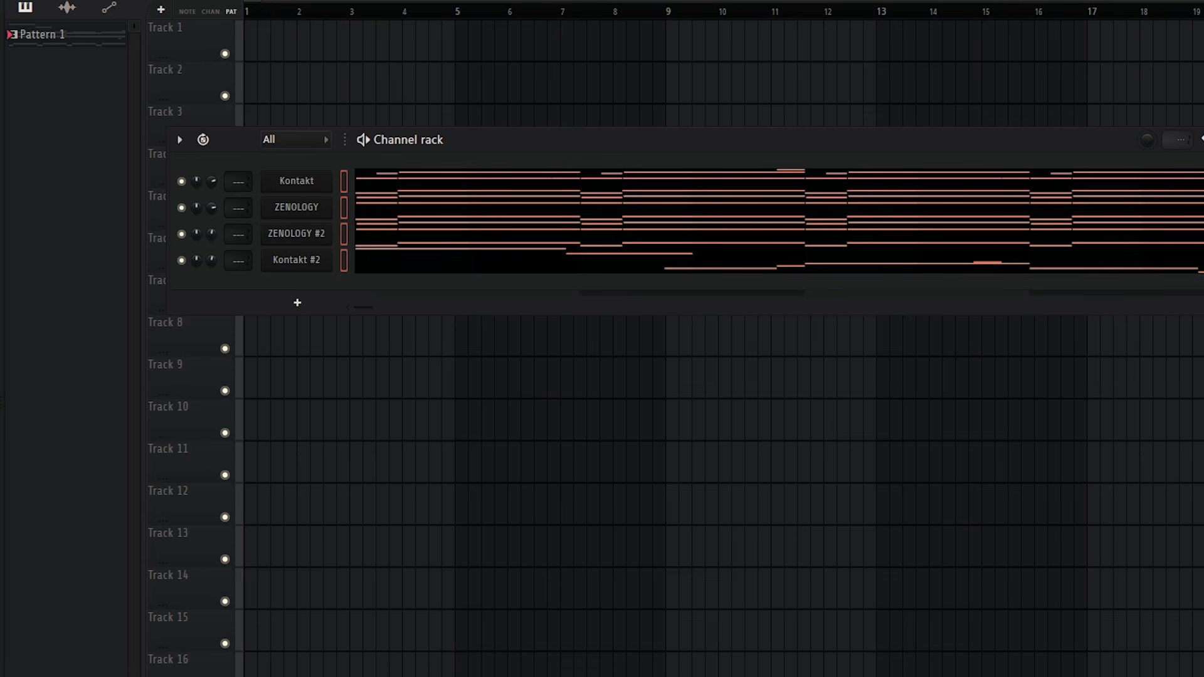
# Route the Kontakt, ZENOLOGY, ZENOLOGY #2 and Kontakt #2 channels to mixer inserts 1 to 4 and start playback.
pyautogui.press('F9')
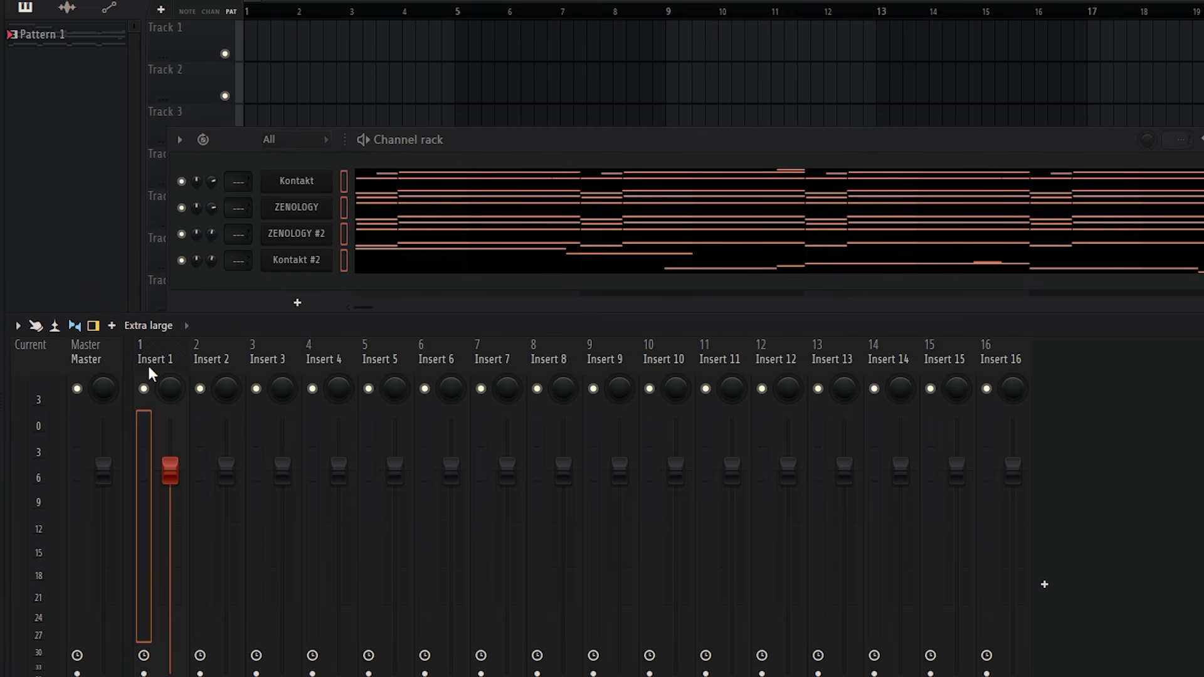
pyautogui.hotkey('ctrl', 'l')
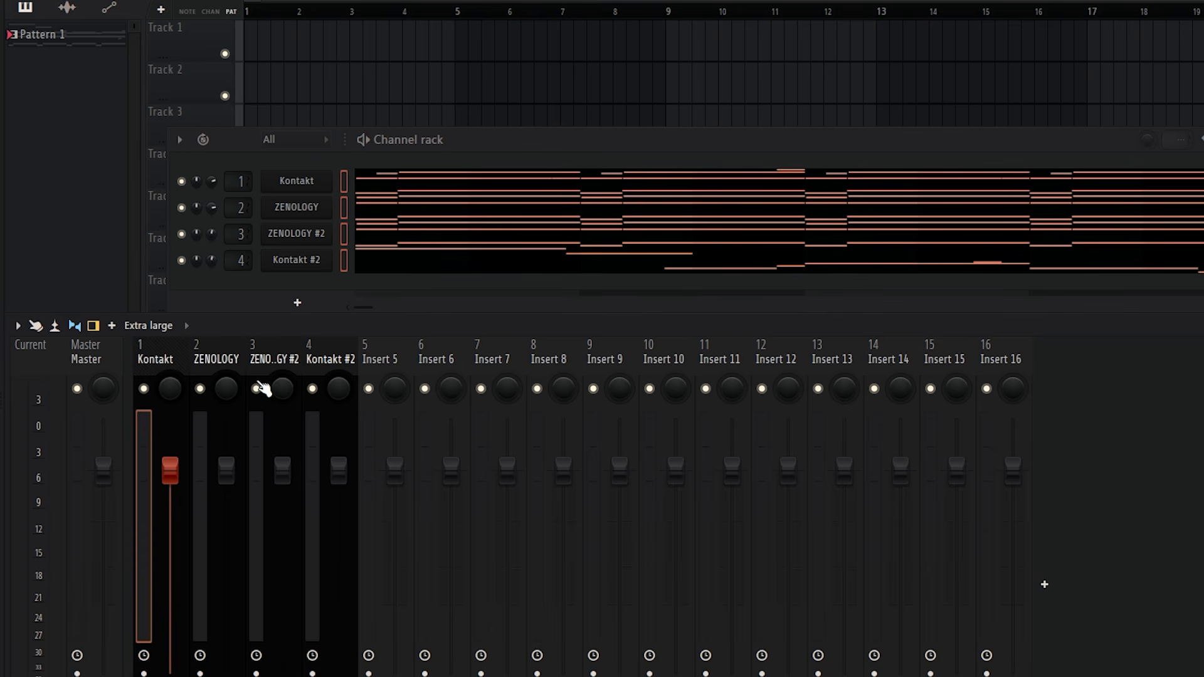
pyautogui.press('space')
# Add Guitar Rig 6 to the Kontakt #2 mixer insert and load its Acoustic Multi preset.
pyautogui.click(331, 351)
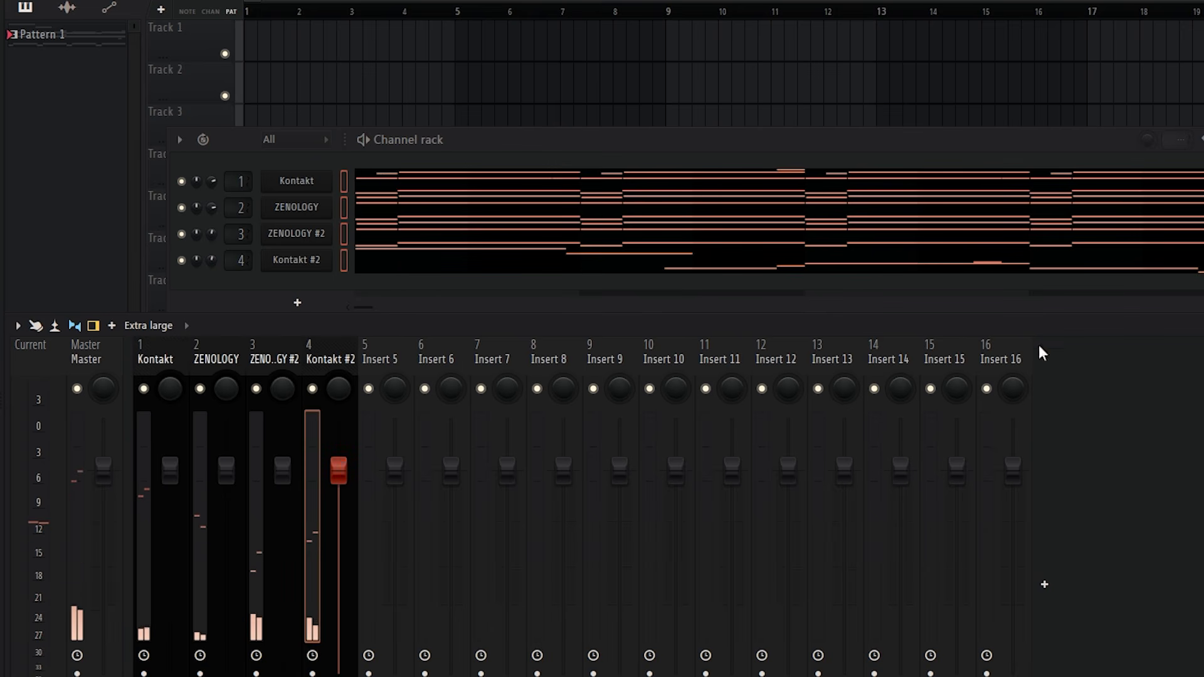
pyautogui.click(1198, 390)
pyautogui.click(995, 358)
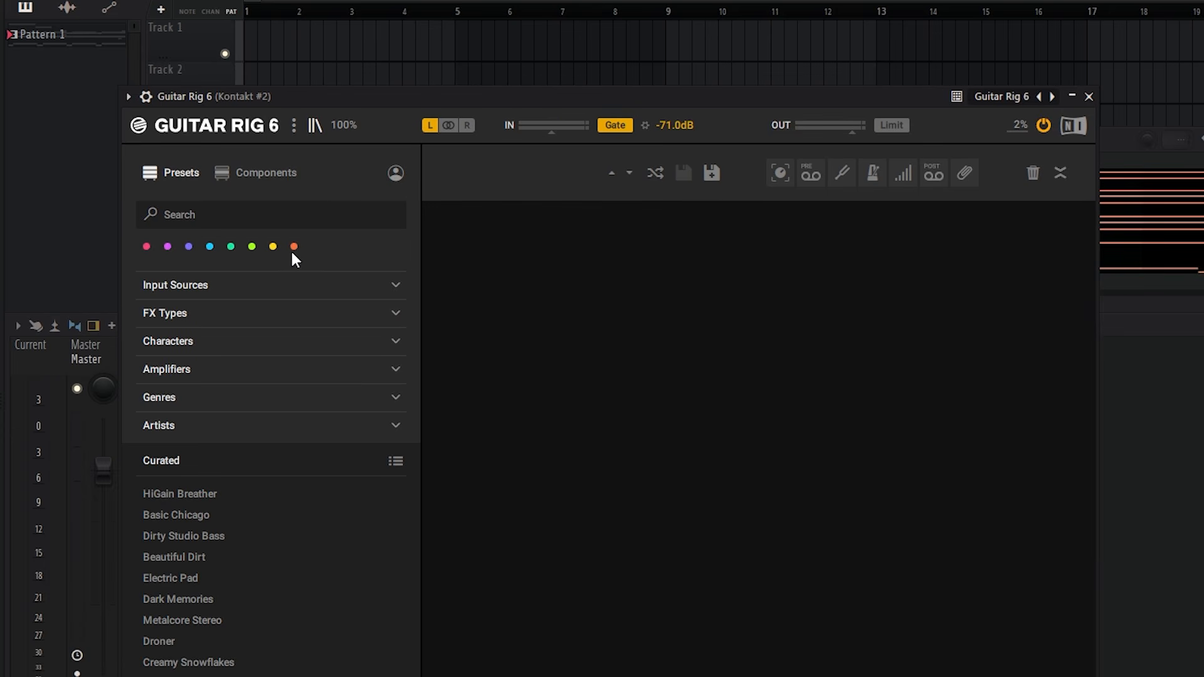
pyautogui.click(293, 248)
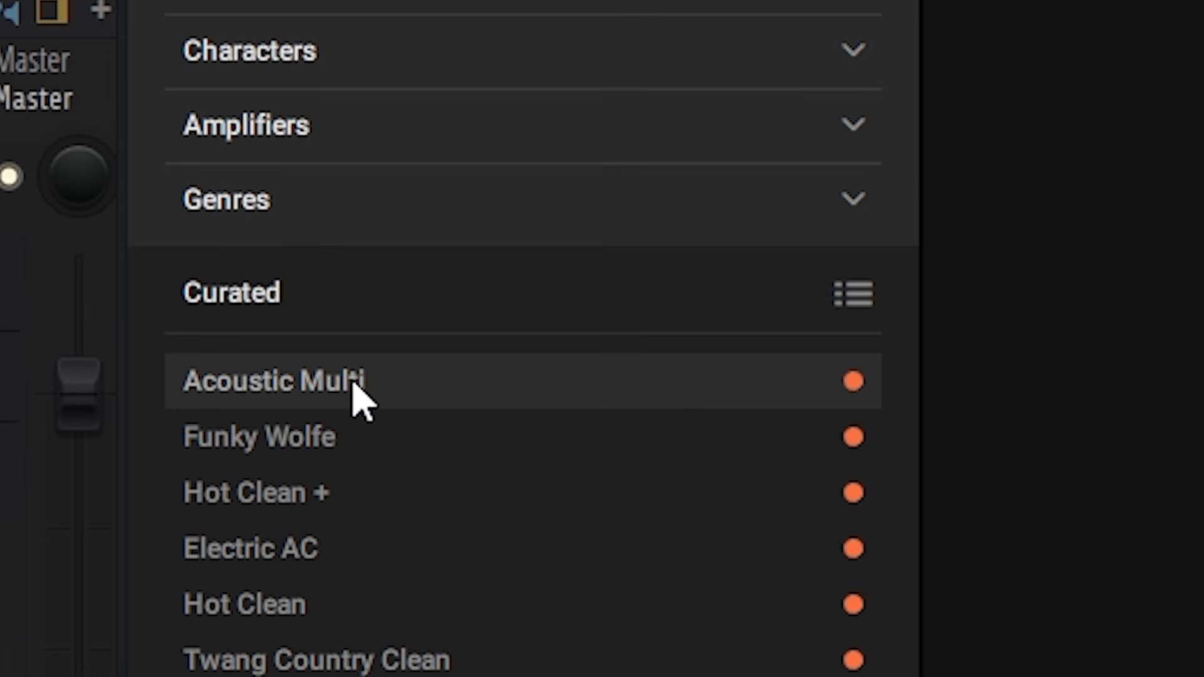
pyautogui.click(217, 469)
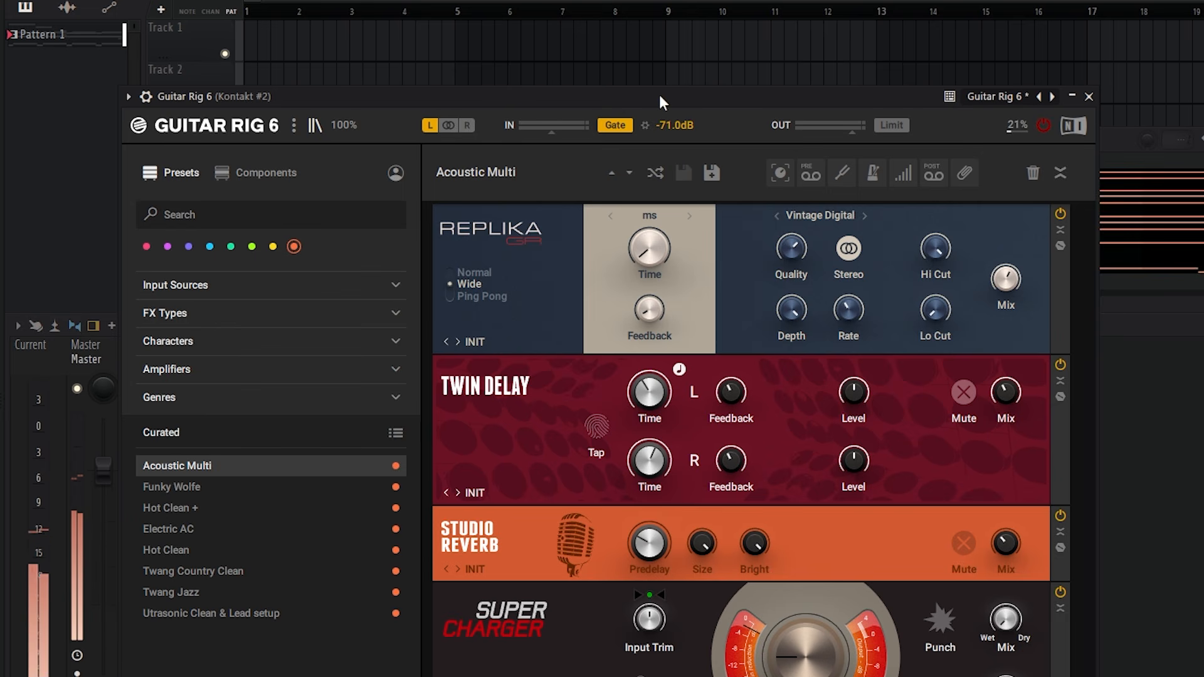
pyautogui.click(1090, 96)
# Add ValhallaVintageVerb to the Kontakt #2 insert, set its decay to 2 s and lower the mix.
pyautogui.click(1044, 584)
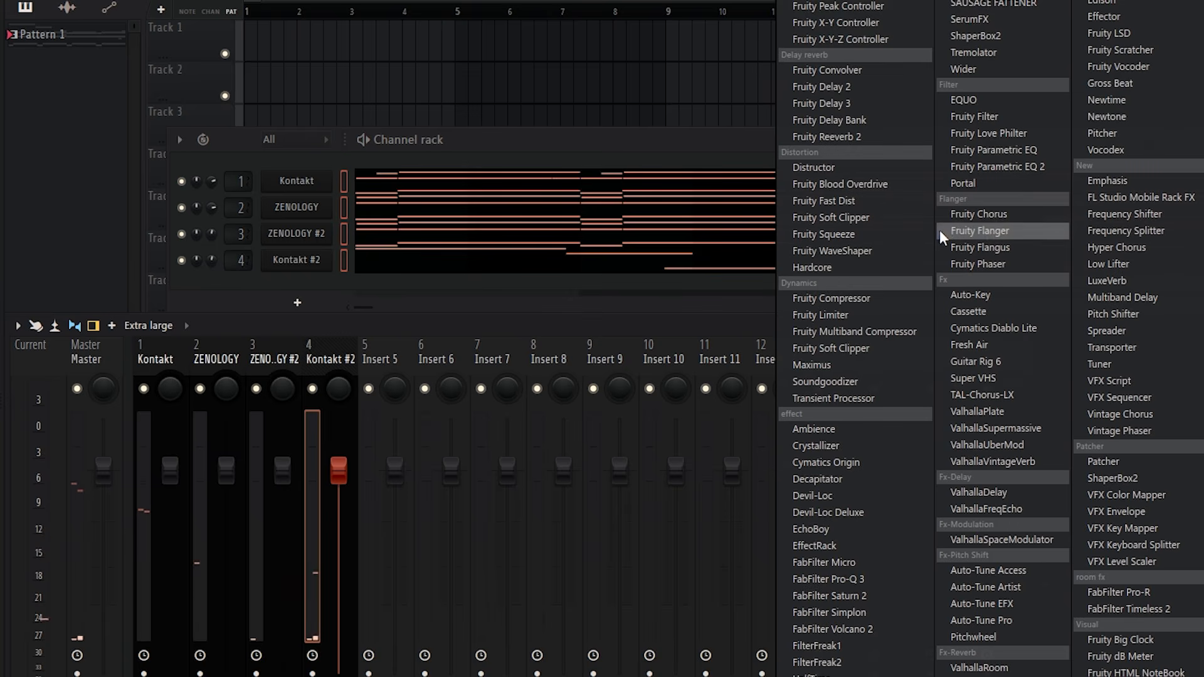
pyautogui.click(1002, 459)
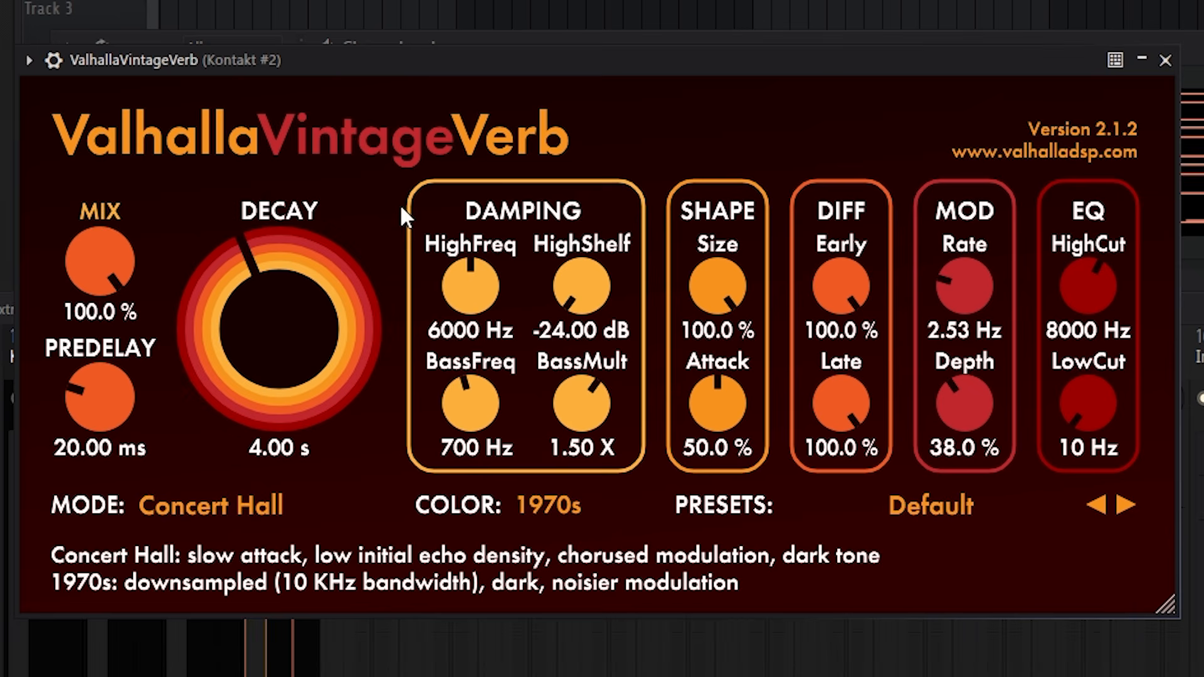
pyautogui.click(329, 426)
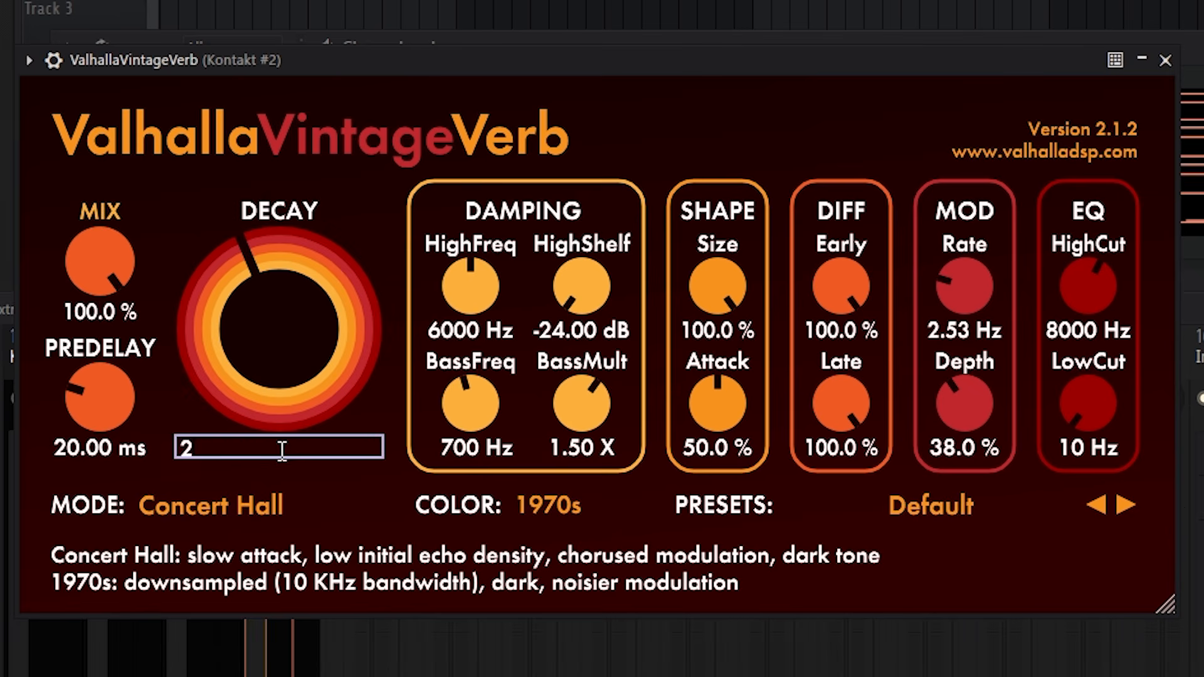
pyautogui.write('2')
pyautogui.press('Return')
pyautogui.moveTo(99, 263); pyautogui.dragTo(49, 430)
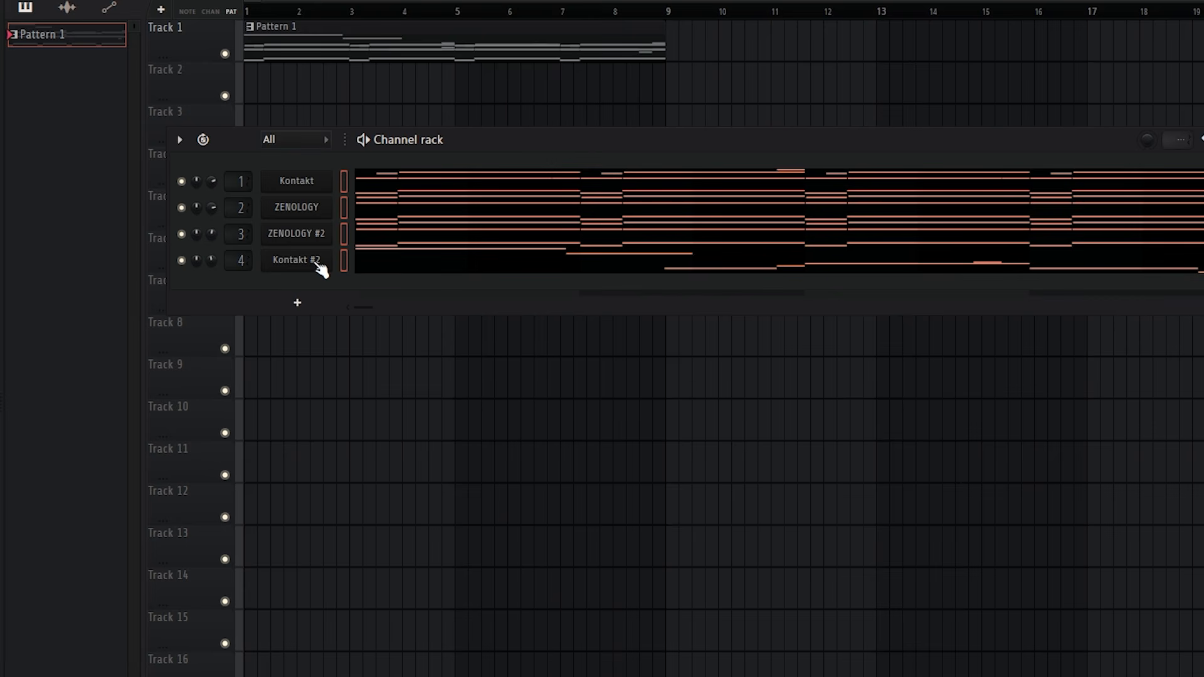
# Create an automation clip for the Kontakt #2 channel pitch.
pyautogui.click(296, 260)
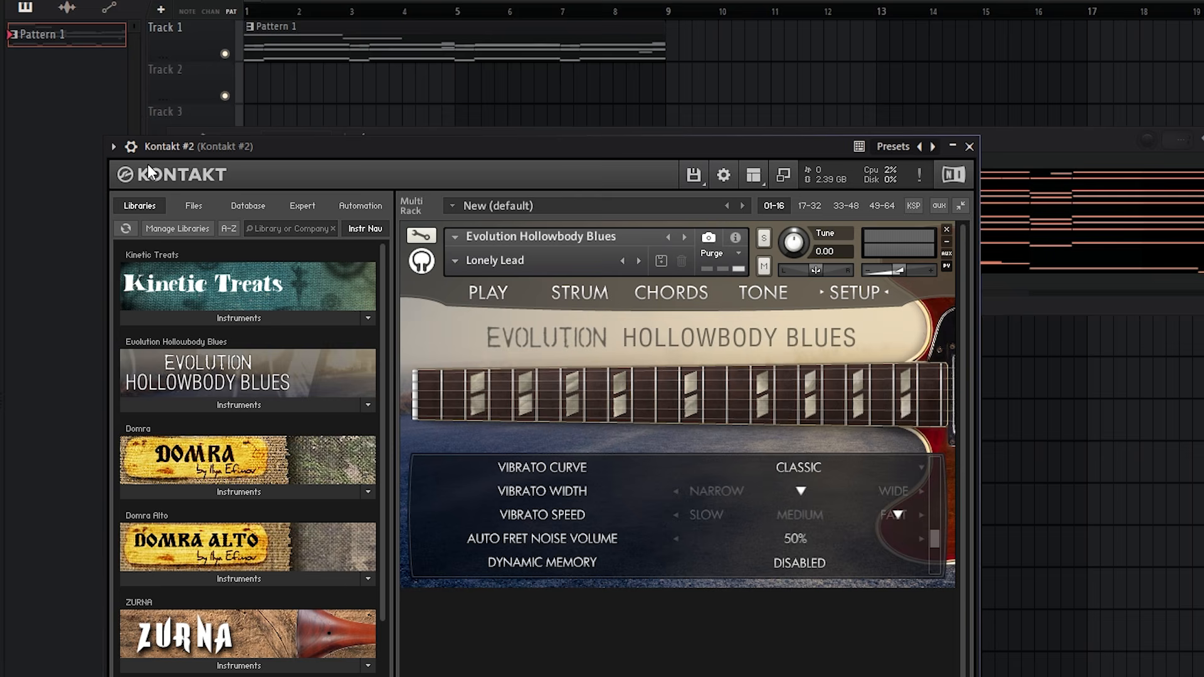
pyautogui.click(113, 144)
pyautogui.rightClick(880, 171)
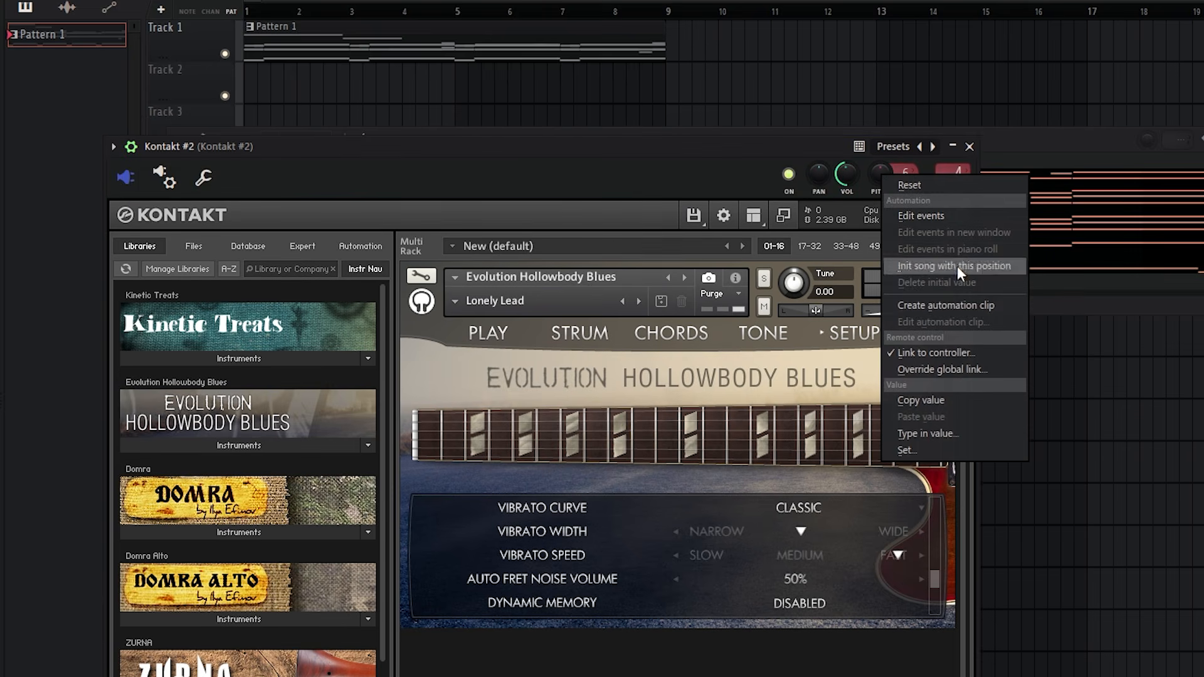
pyautogui.click(949, 306)
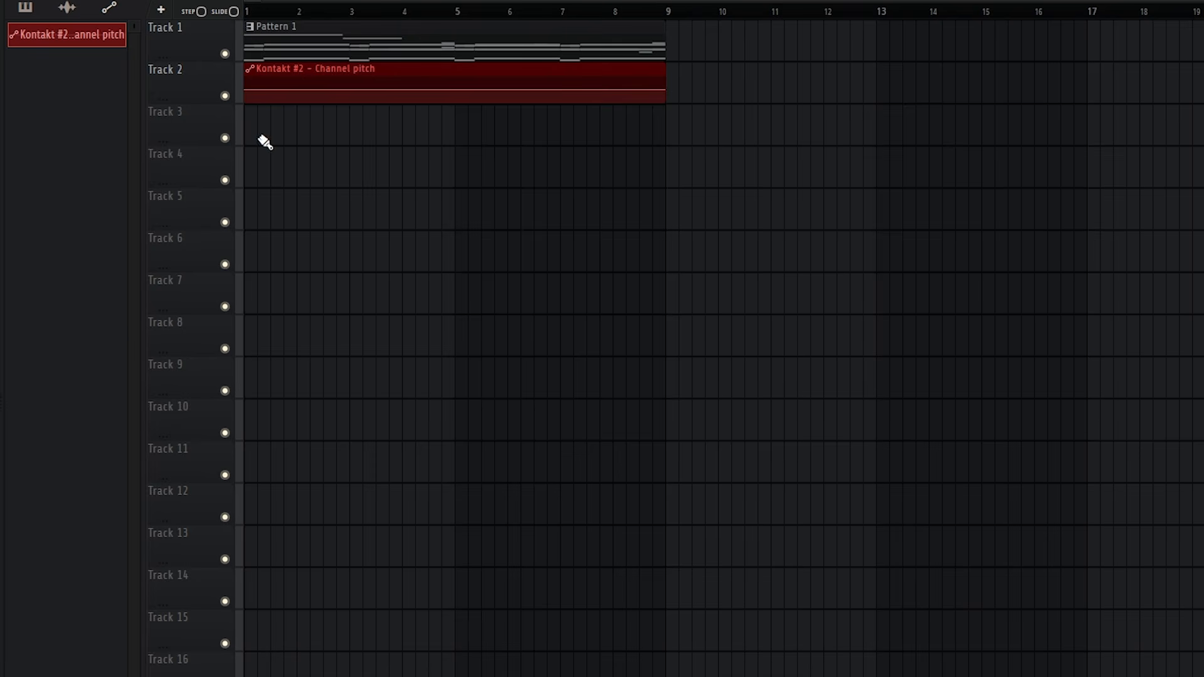
# Enable the LFO in the Kontakt #2 channel pitch automation clip and round its wave into a smooth curve.
pyautogui.scroll(3, 264, 139)
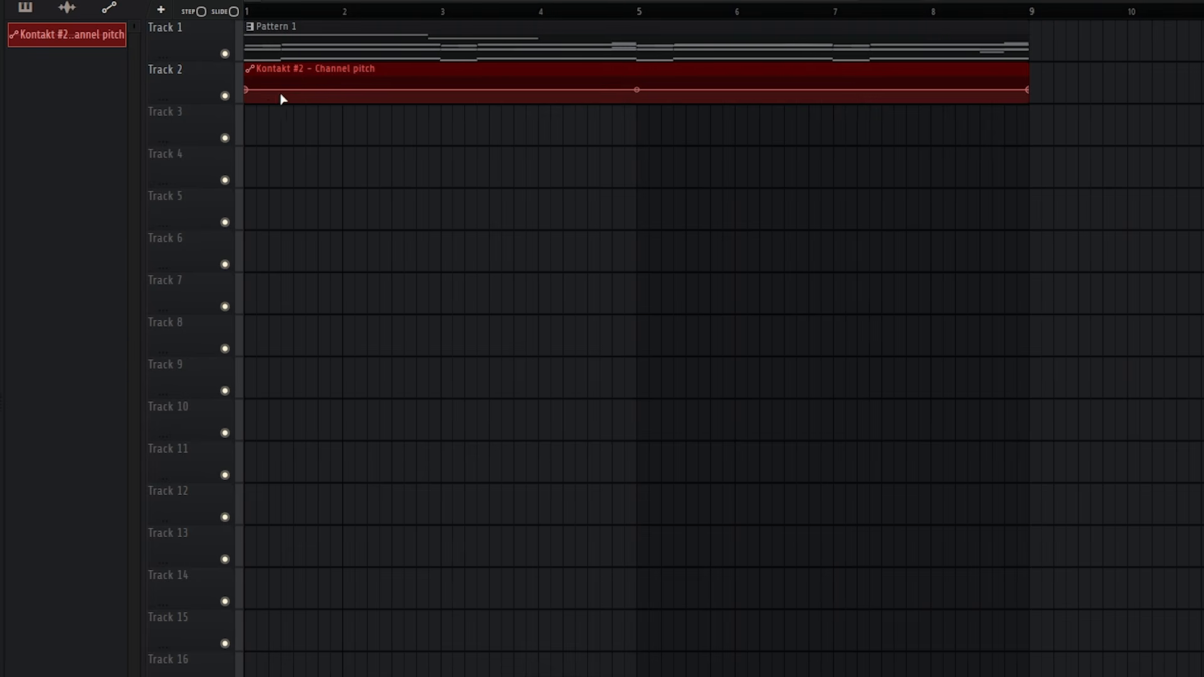
pyautogui.click(359, 69)
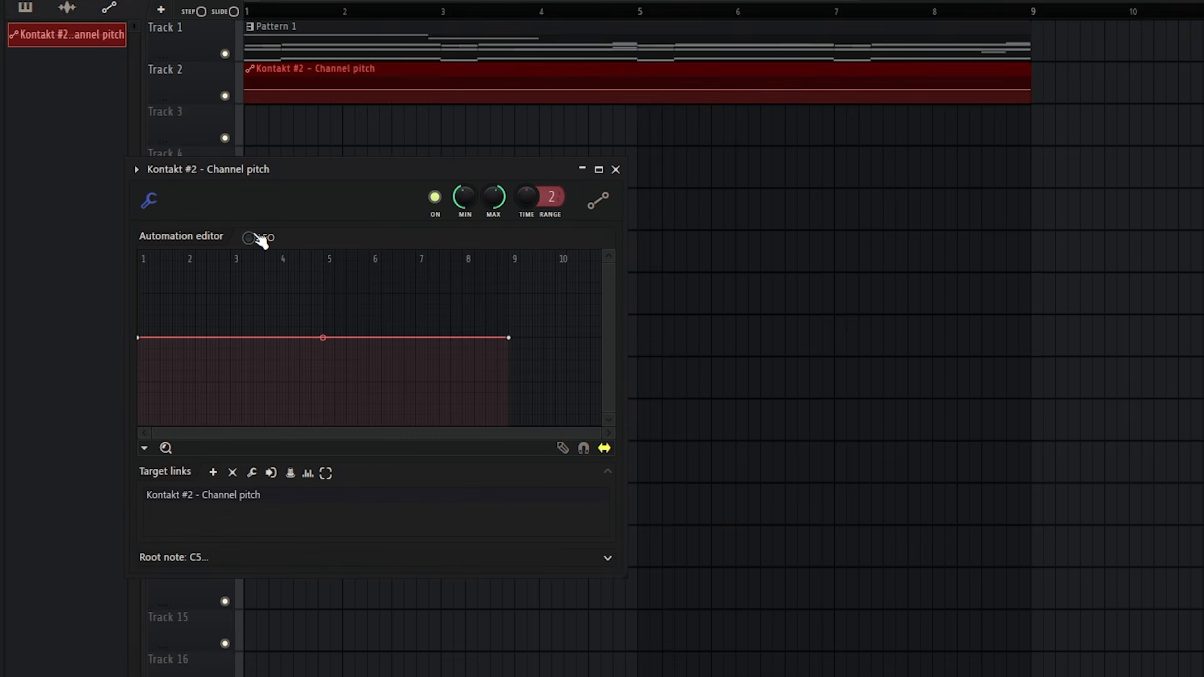
pyautogui.click(255, 240)
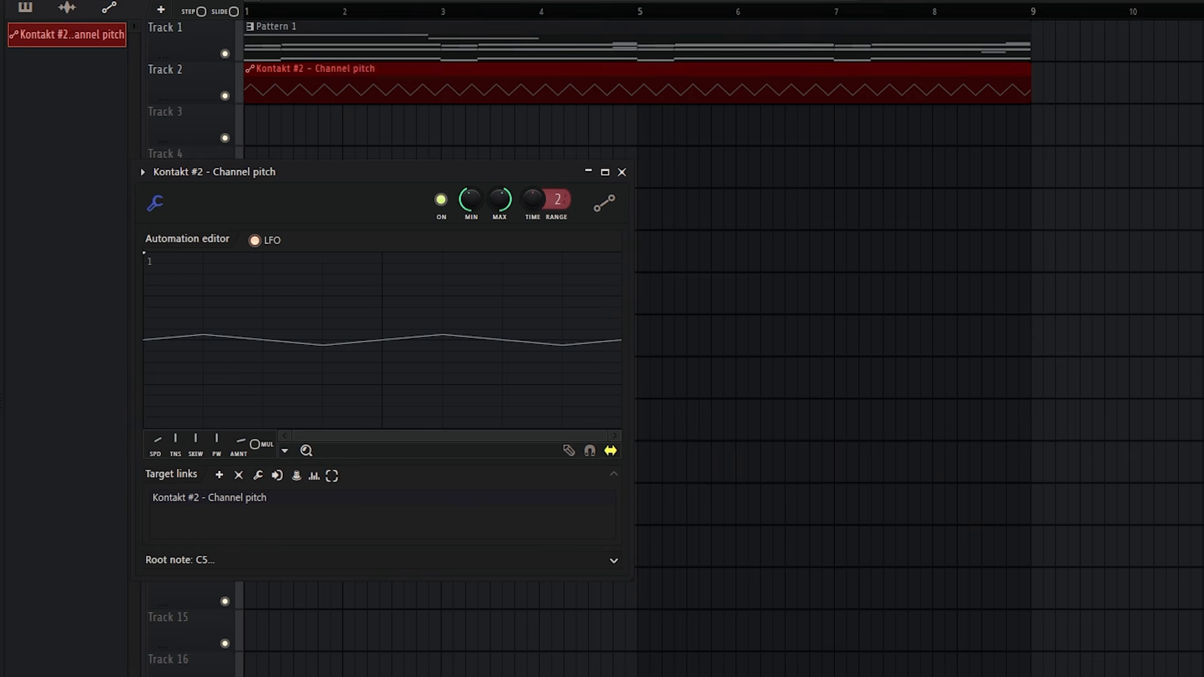
pyautogui.moveTo(157, 441); pyautogui.dragTo(157, 449)
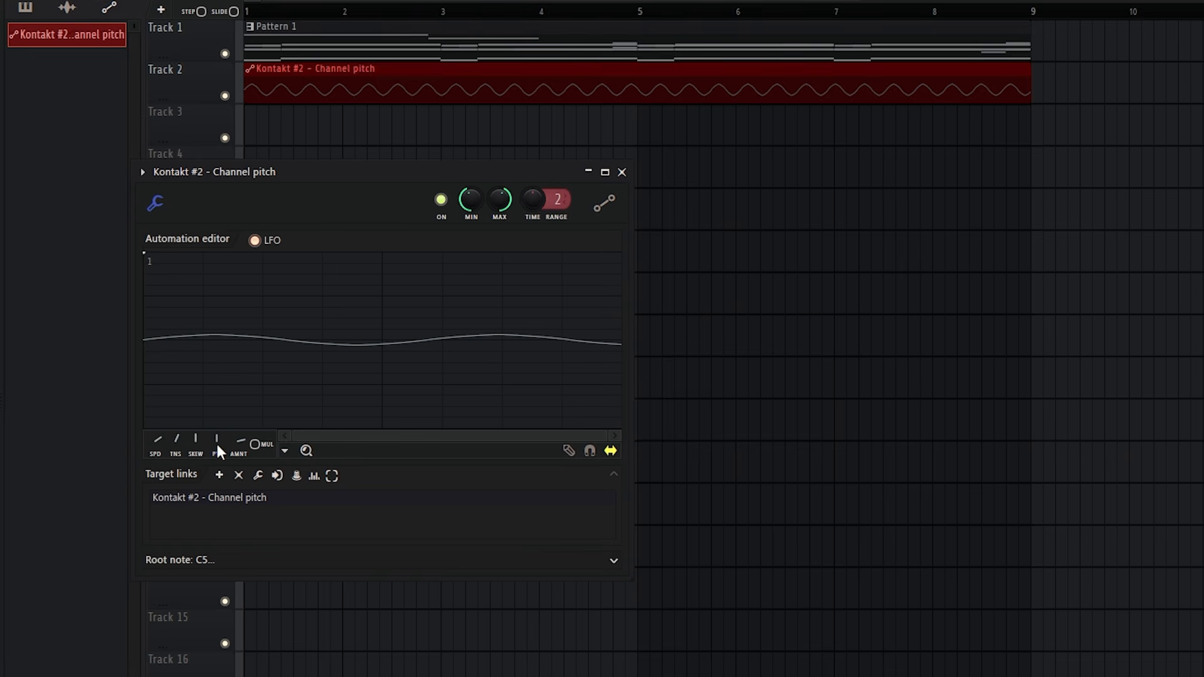
pyautogui.moveTo(216, 444); pyautogui.dragTo(217, 452)
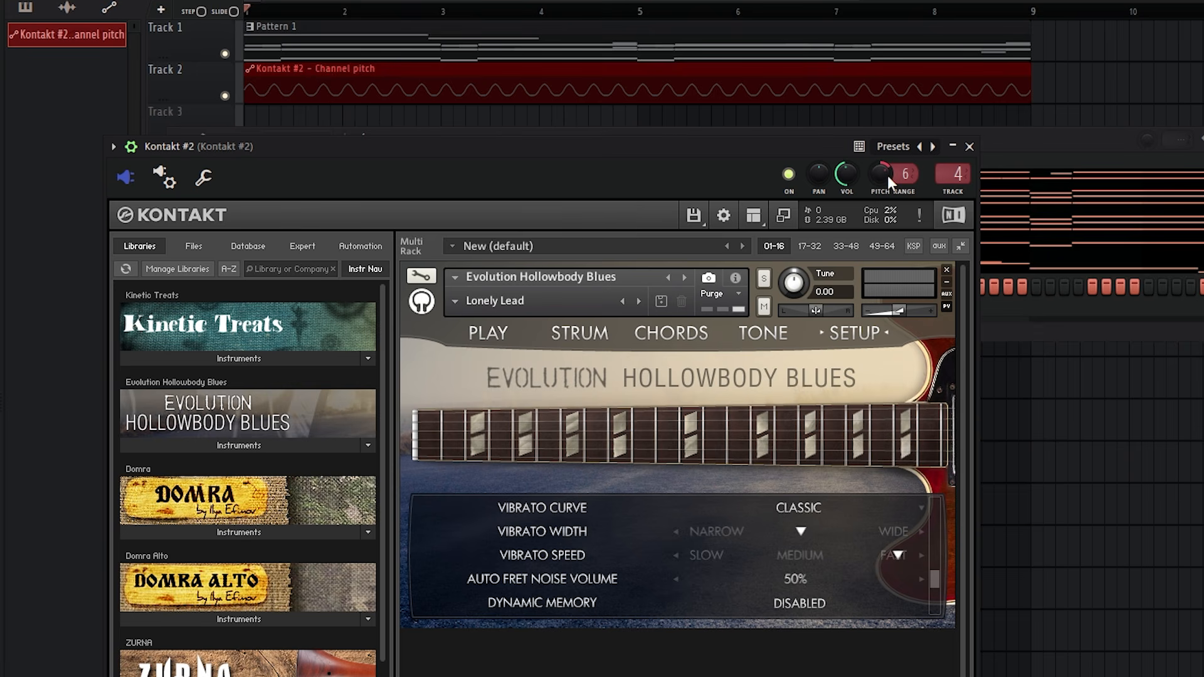
# Audition the pitch modulation and raise the LFO speed of the Kontakt #2 pitch automation clip.
pyautogui.press('space')
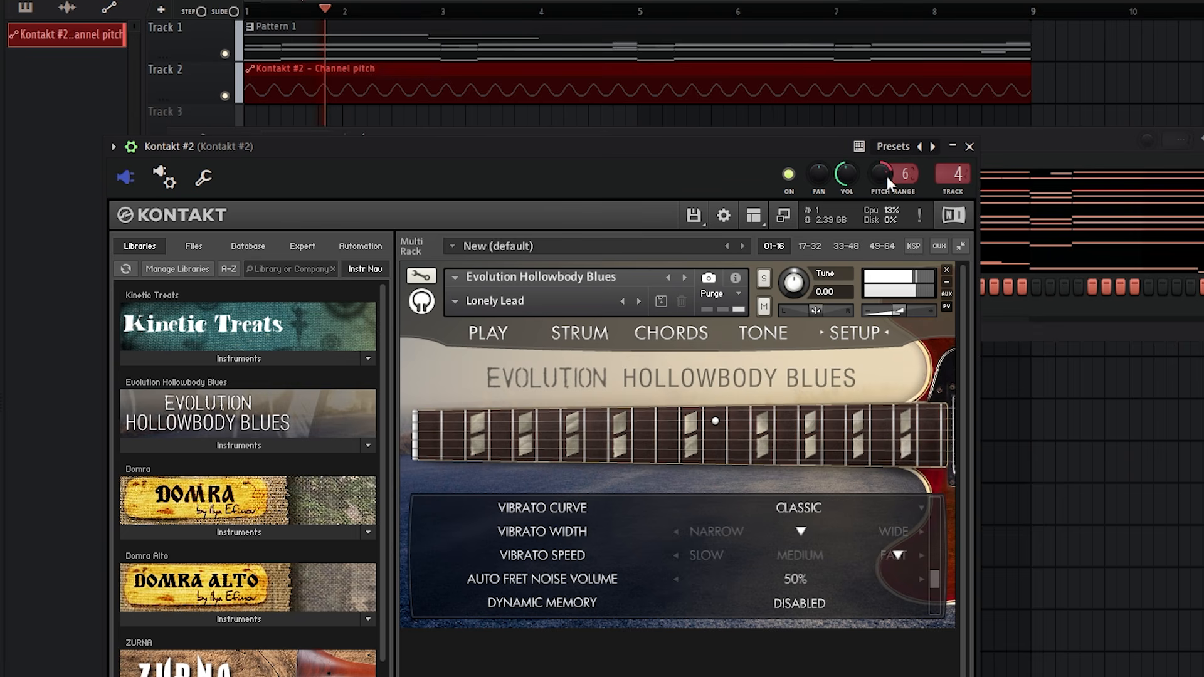
pyautogui.press('space')
pyautogui.doubleClick(473, 71)
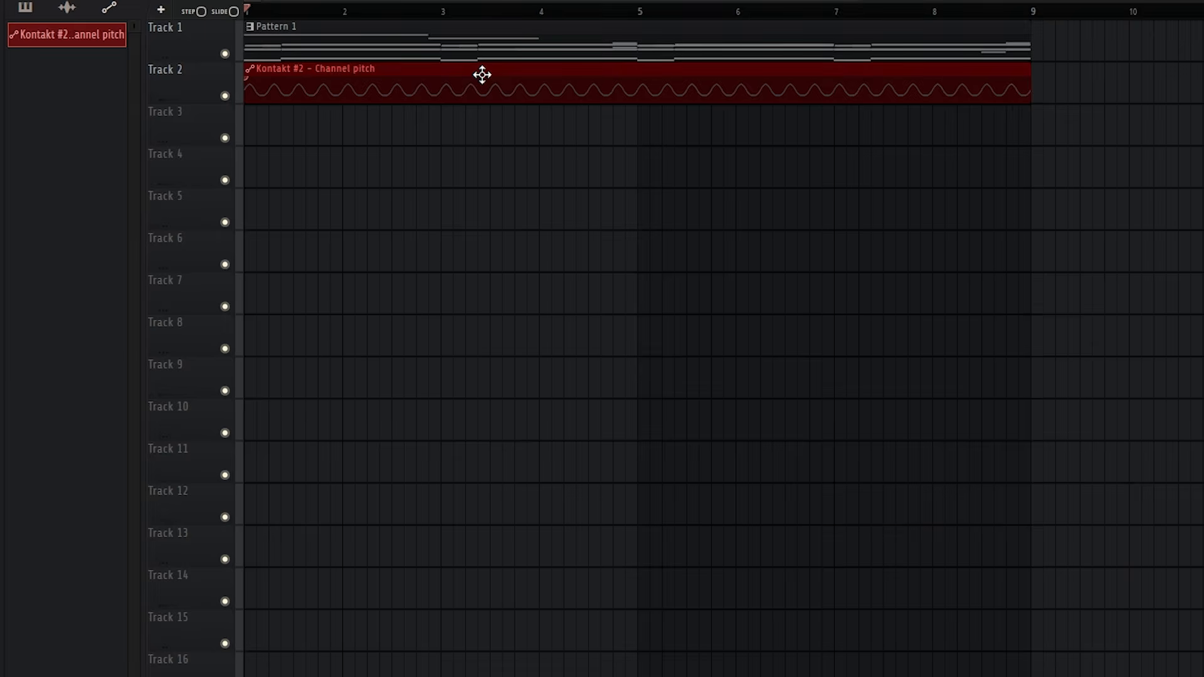
pyautogui.moveTo(154, 445); pyautogui.dragTo(153, 403)
pyautogui.press('space')
pyautogui.moveTo(153, 445); pyautogui.dragTo(154, 439)
pyautogui.press('space')
pyautogui.press('space')
pyautogui.press('space')
pyautogui.press('space')
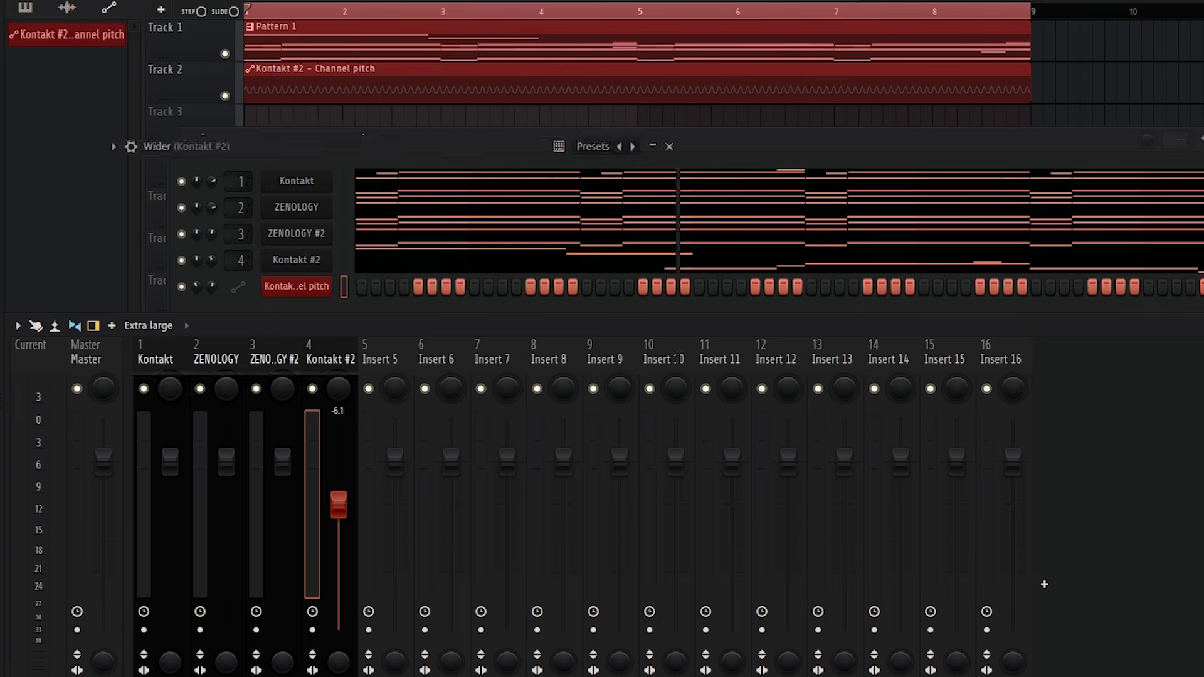
# Set the Wider effect on the Kontakt #2 insert to 29% and play the melody.
pyautogui.moveTo(446, 297); pyautogui.dragTo(481, 310)
pyautogui.press('space')
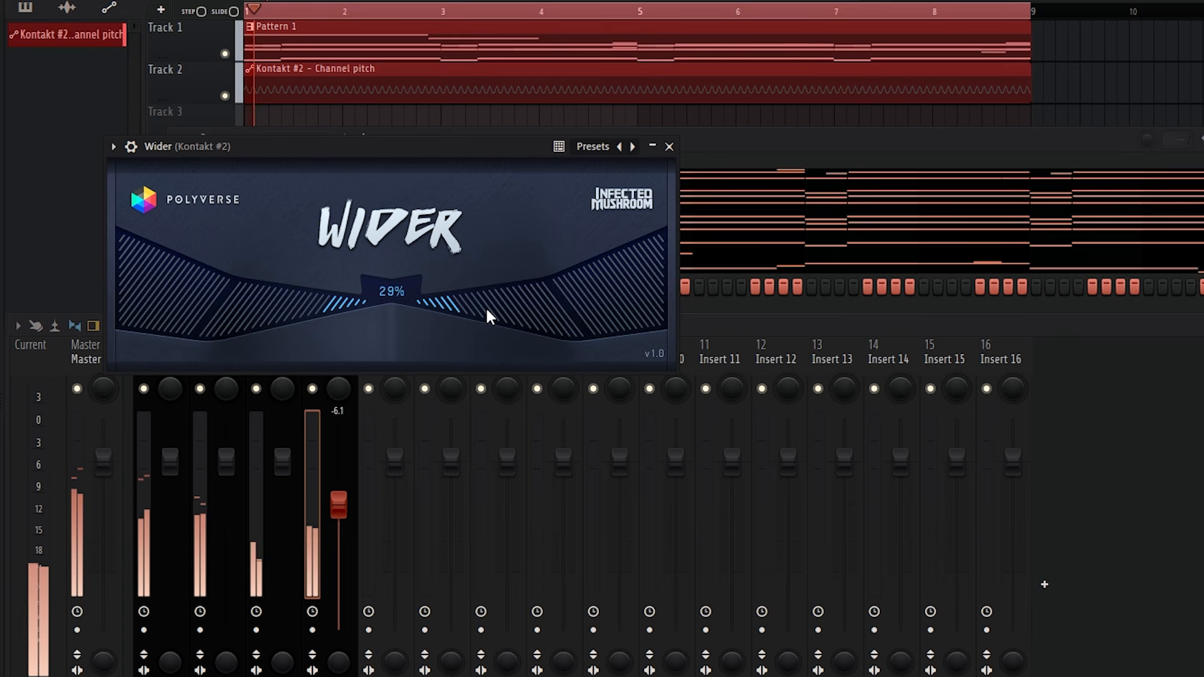
pyautogui.click(669, 146)
pyautogui.press('space')
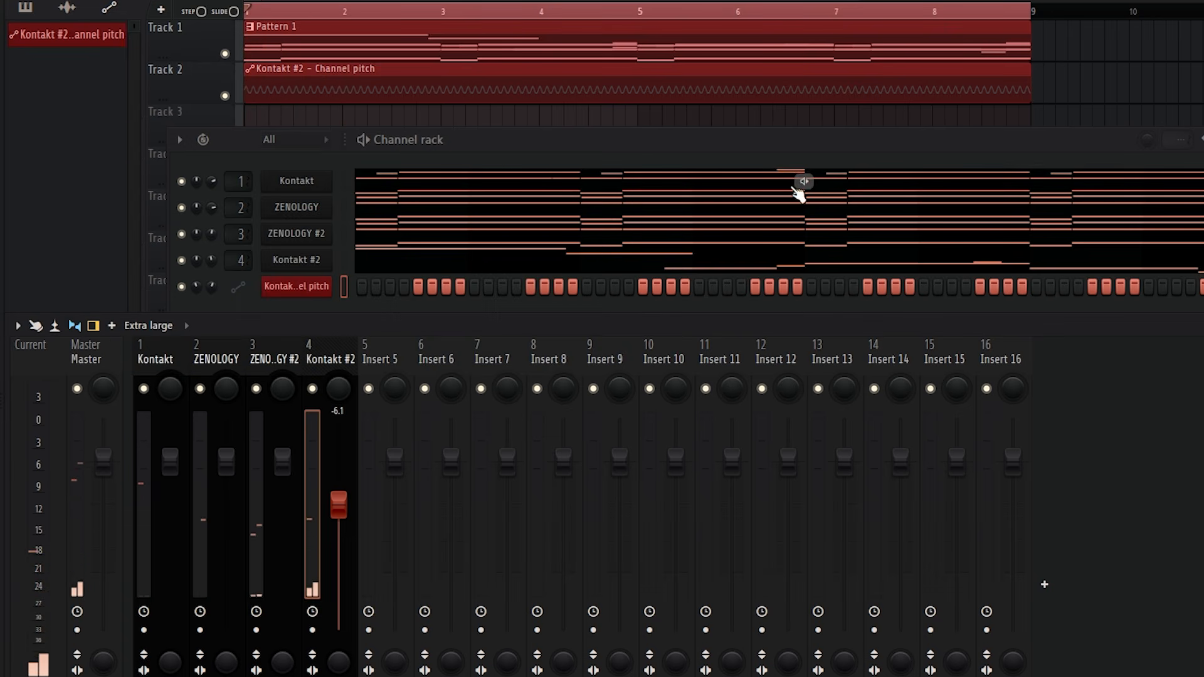
# Select the Master mixer track and arm it for recording.
pyautogui.click(93, 374)
pyautogui.press('space')
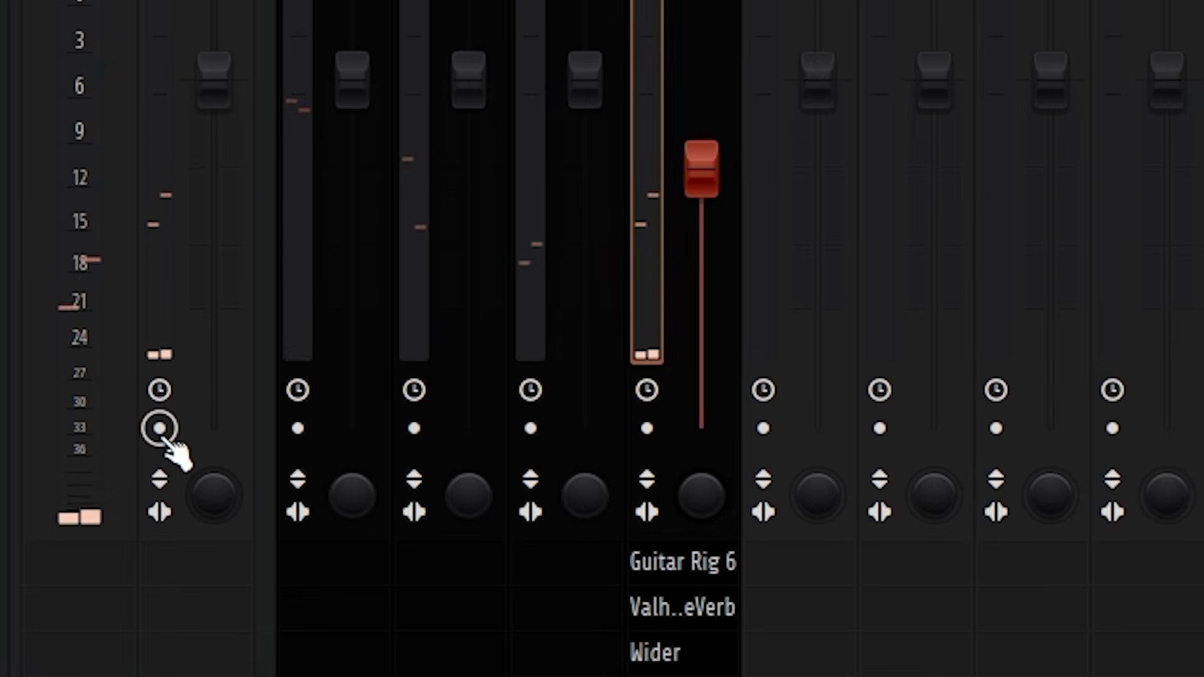
pyautogui.click(160, 428)
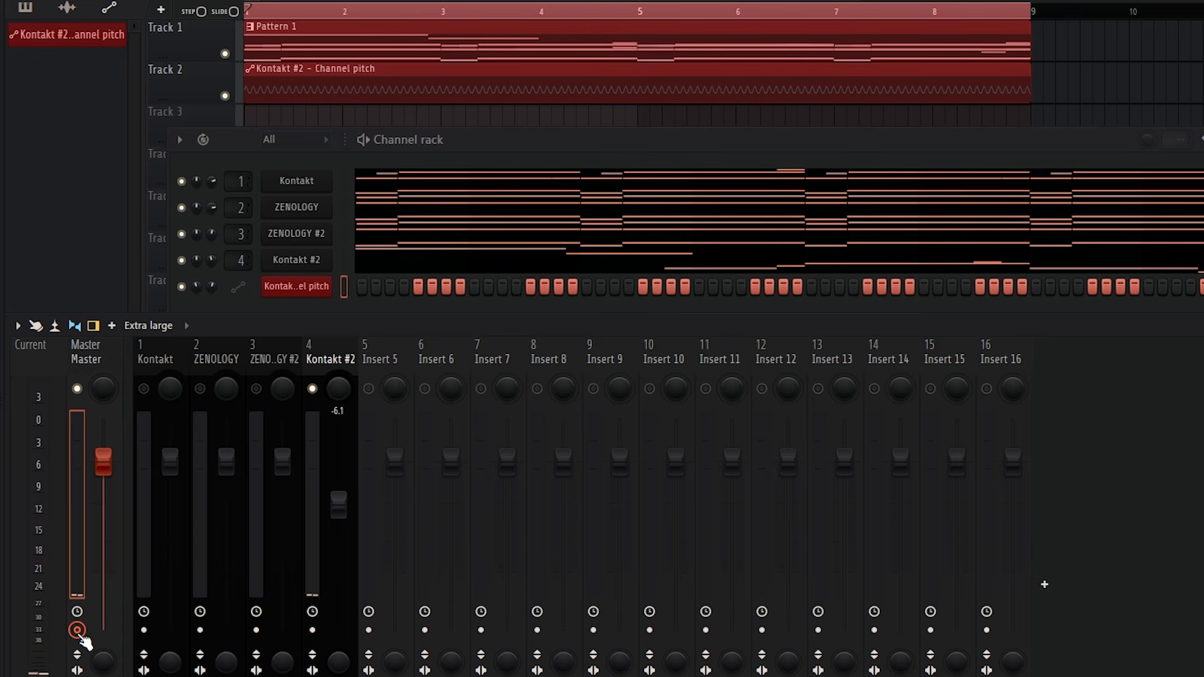
pyautogui.click(77, 631)
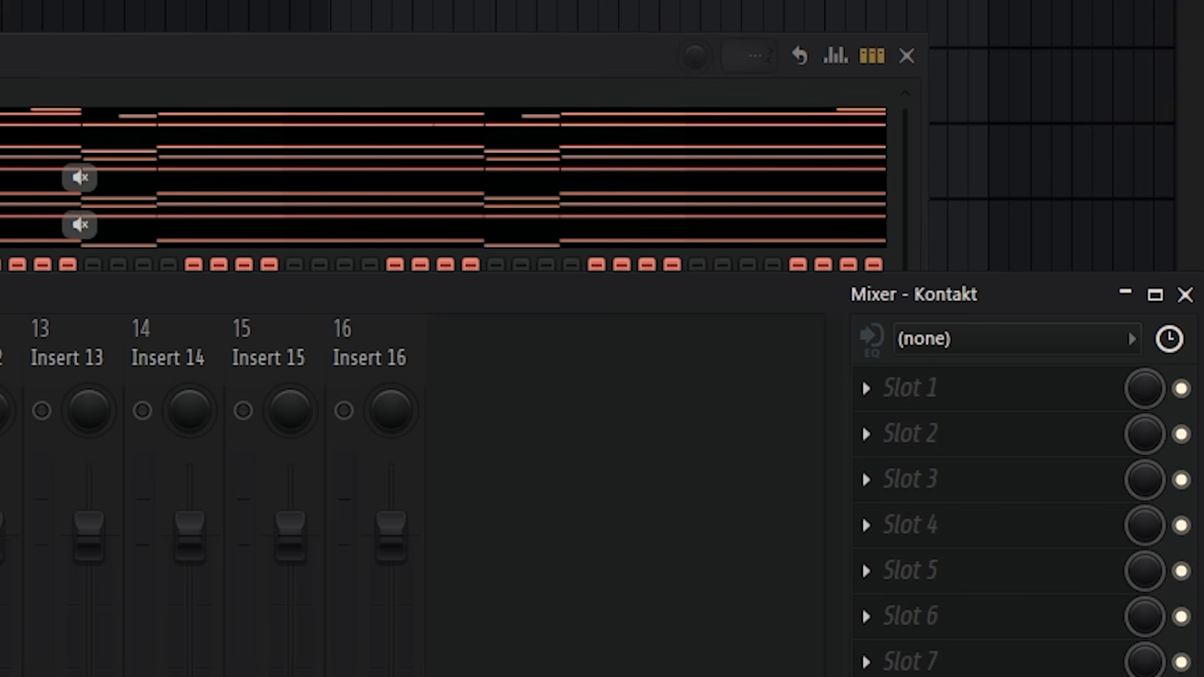
# Add RC-20 Retro Color to the first effect slot of the Kontakt insert and load its Lush & Crunch Guitar 2 preset.
pyautogui.click(948, 376)
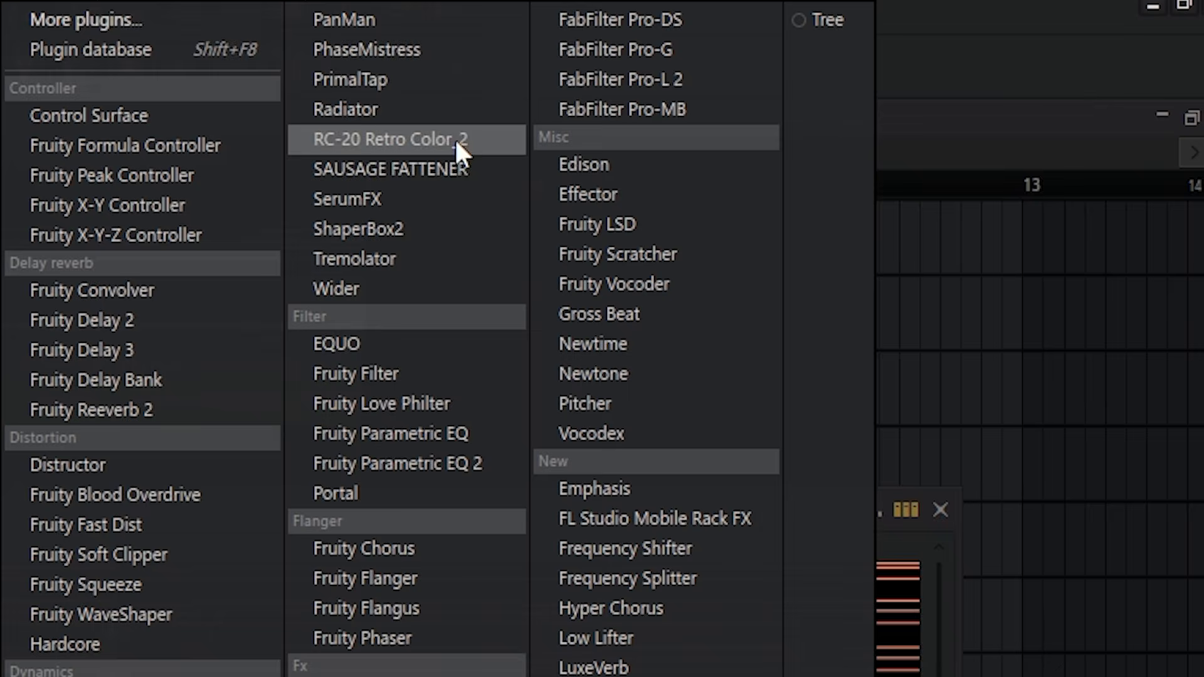
pyautogui.click(453, 143)
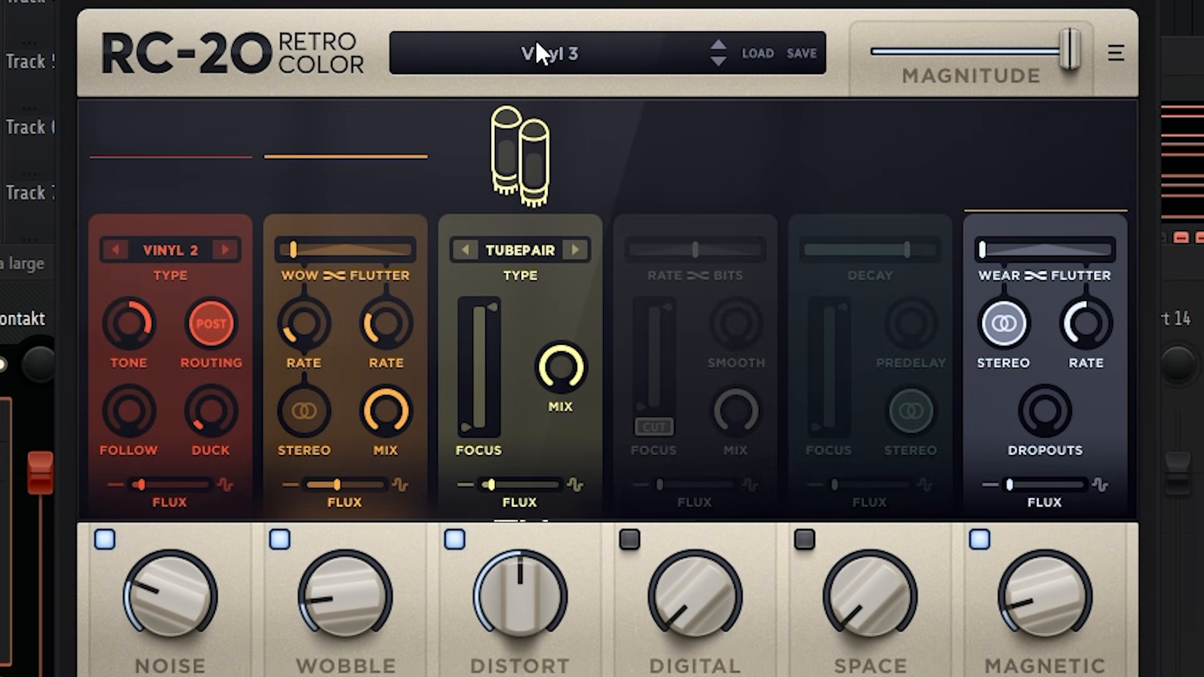
pyautogui.click(538, 40)
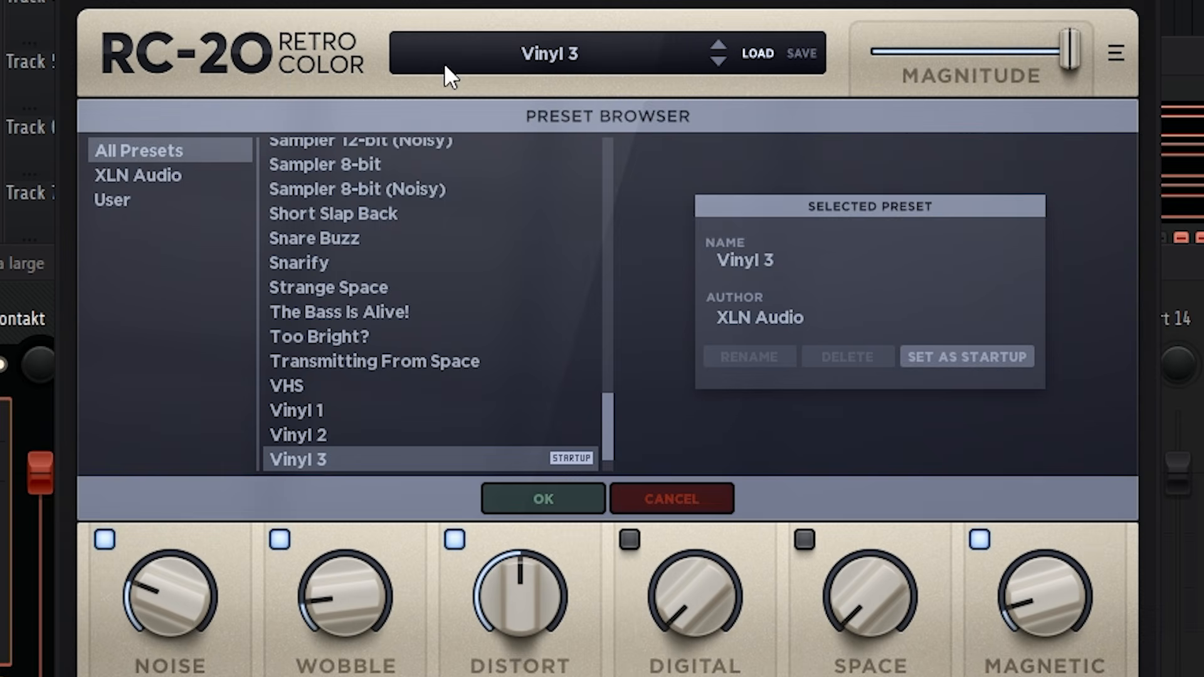
pyautogui.scroll(8, 423, 275)
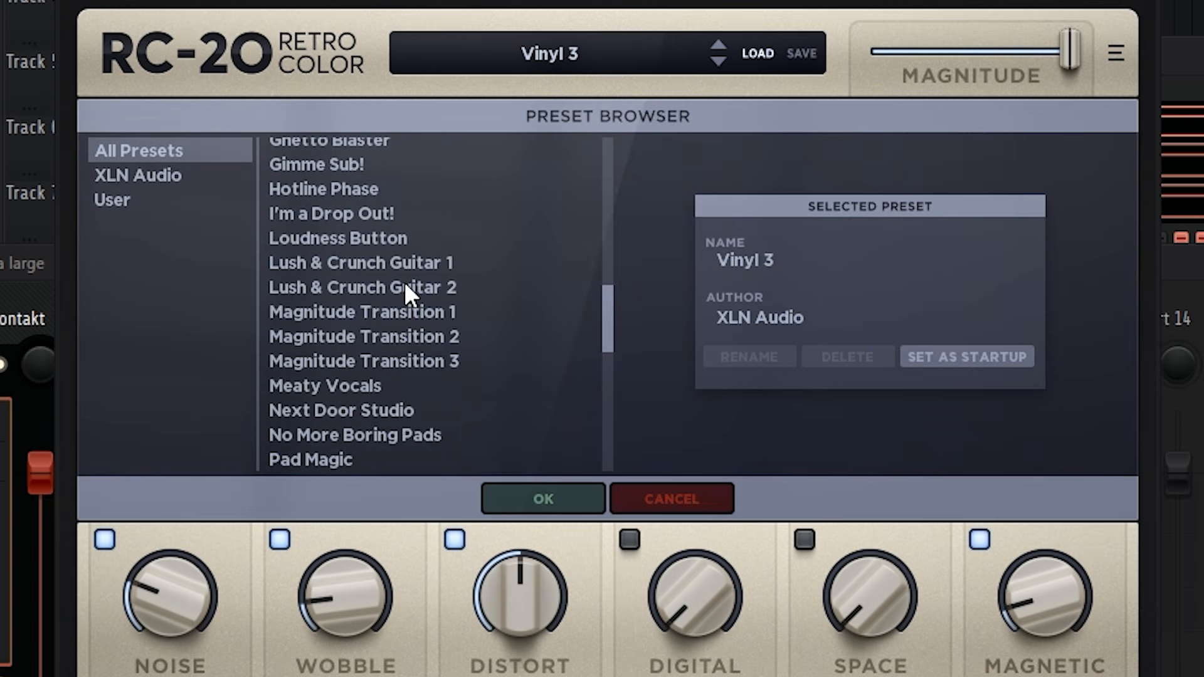
pyautogui.click(404, 287)
pyautogui.click(543, 499)
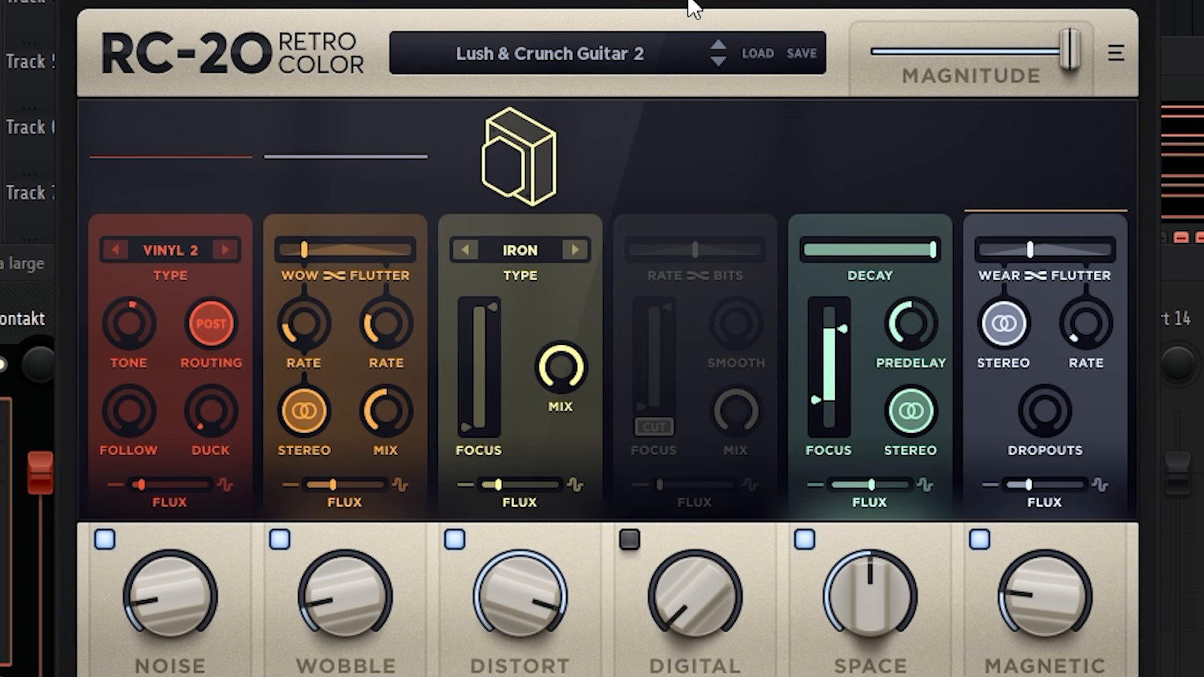
# Lower the Distort and Space amounts of RC-20 Retro Color on the Kontakt insert and trim its Noise slightly.
pyautogui.scroll(-10, 543, 638)
pyautogui.scroll(-2, 860, 577)
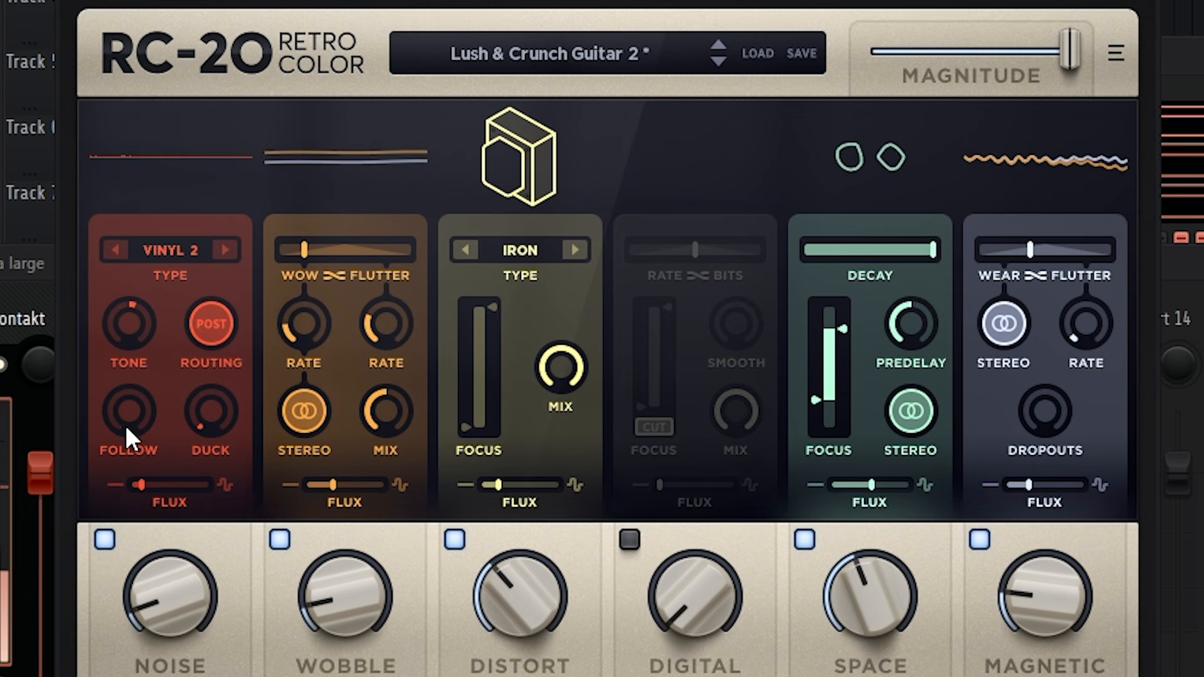
pyautogui.scroll(3, 138, 419)
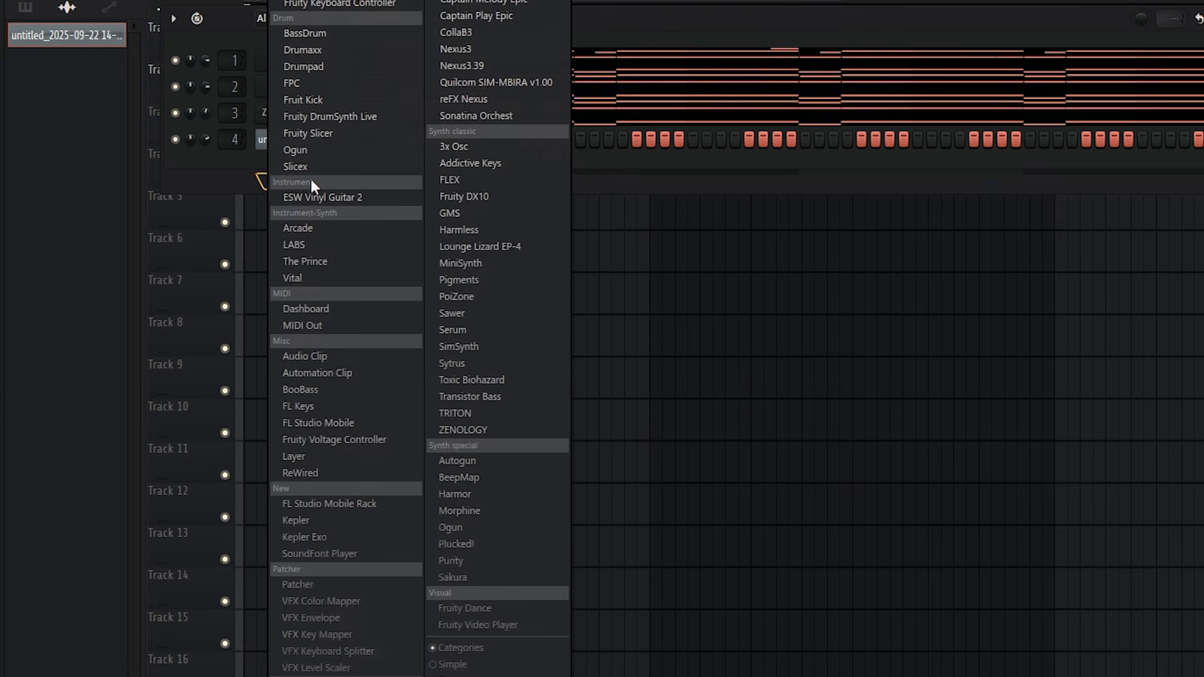
# Add a Purity instrument as a new channel in the channel rack.
pyautogui.click(474, 557)
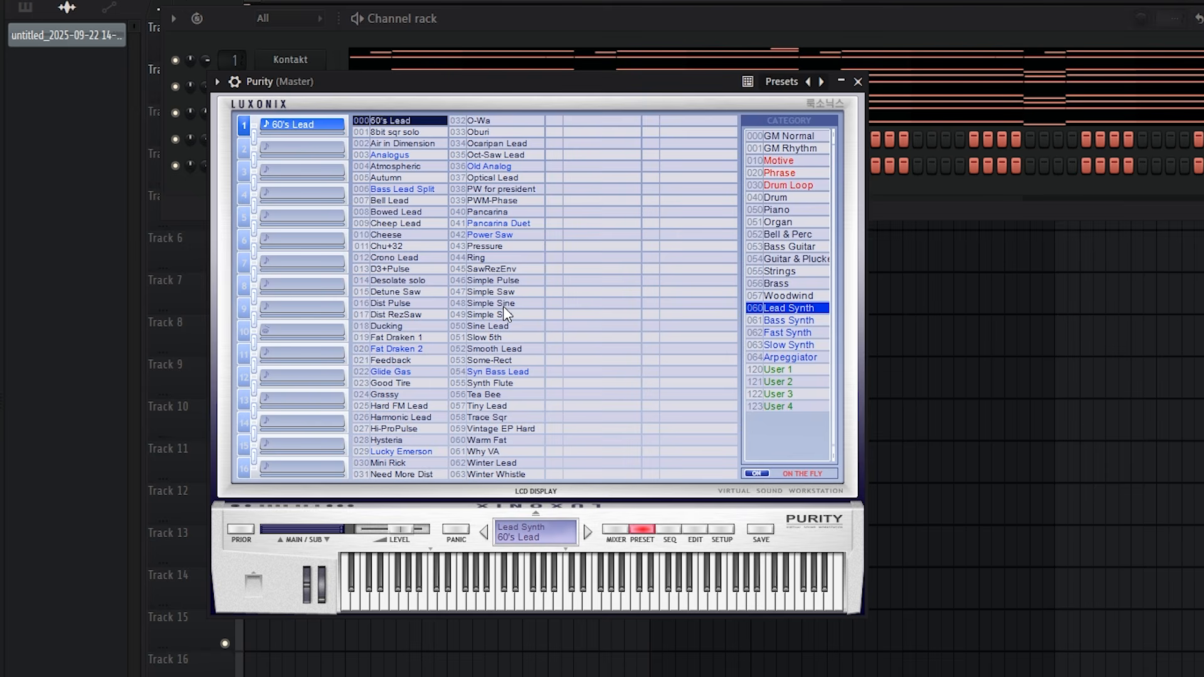
pyautogui.click(858, 82)
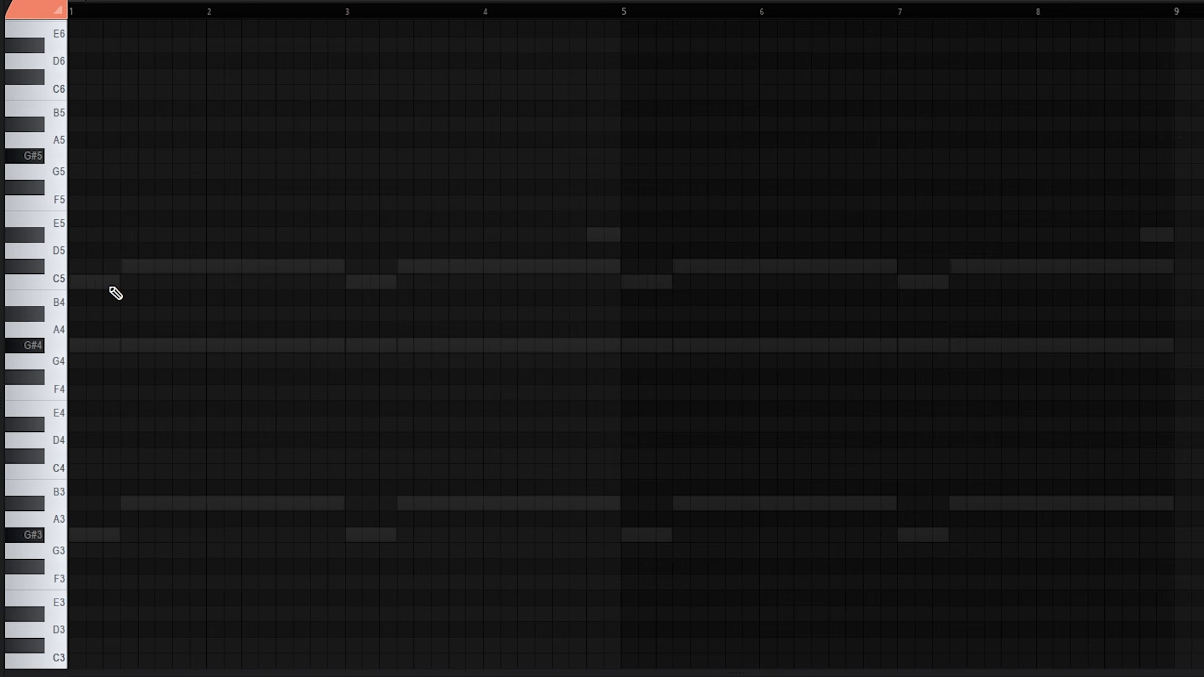
# Draw a two-bar Purity melody using D#6, G#5, C#6, F5 and C6, ending with C#6 and C6.
pyautogui.scroll(3, 87, 348)
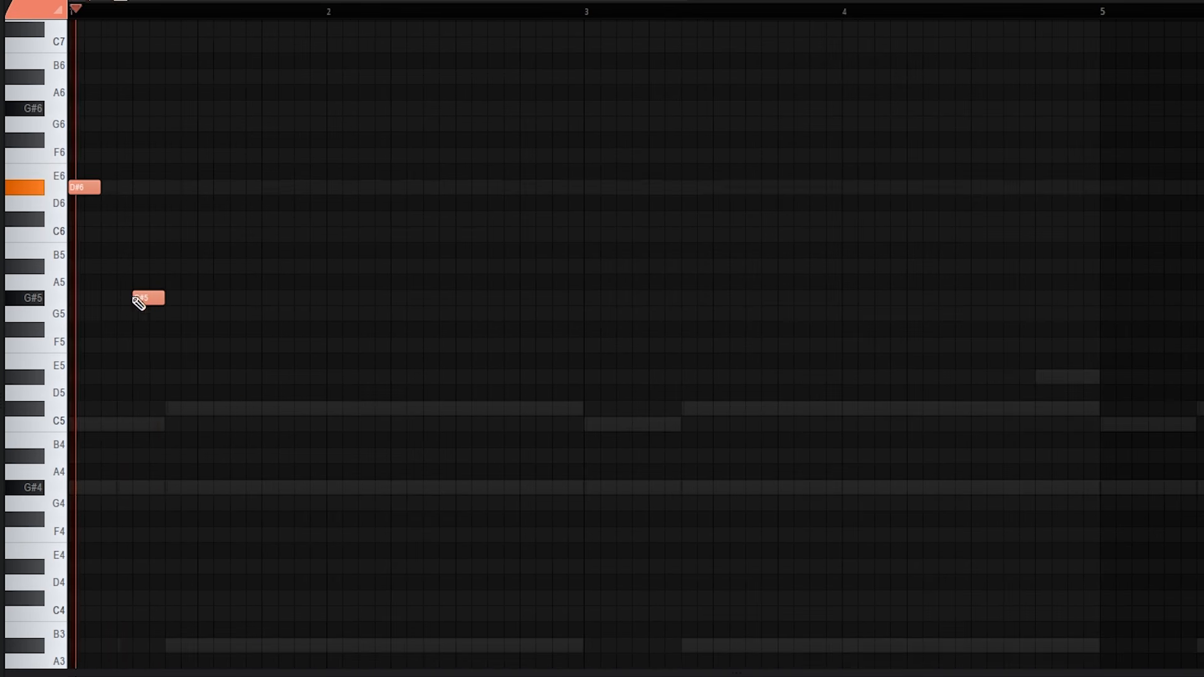
pyautogui.click(158, 239)
pyautogui.moveTo(158, 240); pyautogui.dragTo(171, 215)
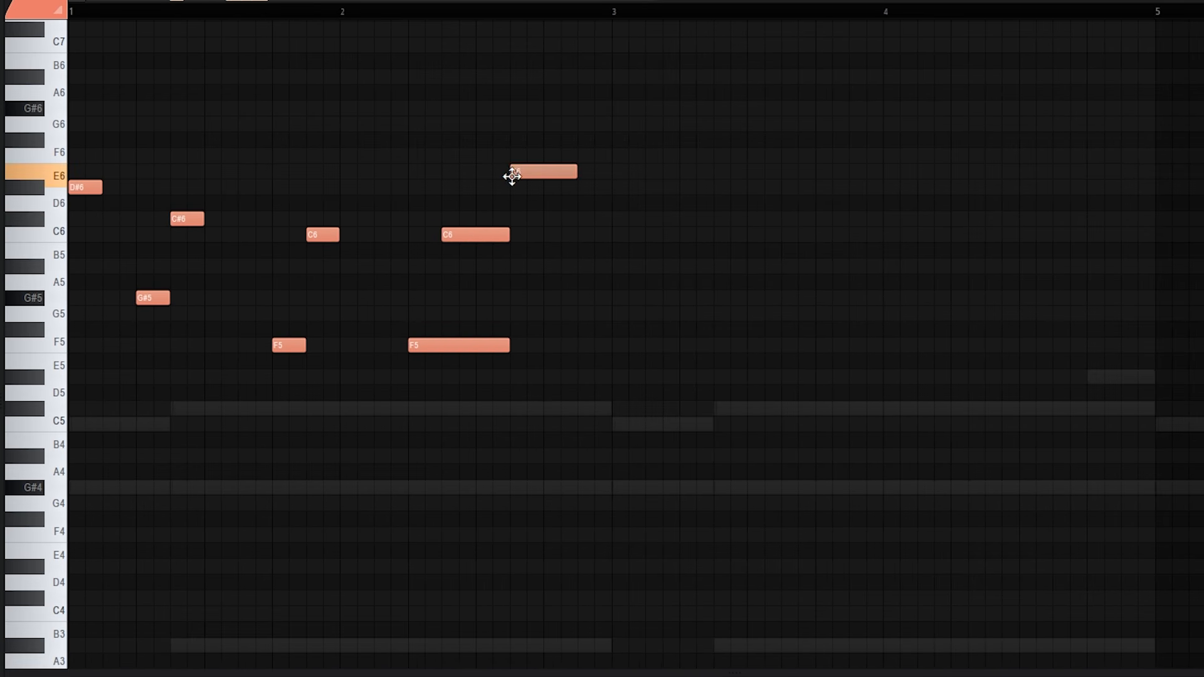
pyautogui.moveTo(511, 177); pyautogui.dragTo(511, 219)
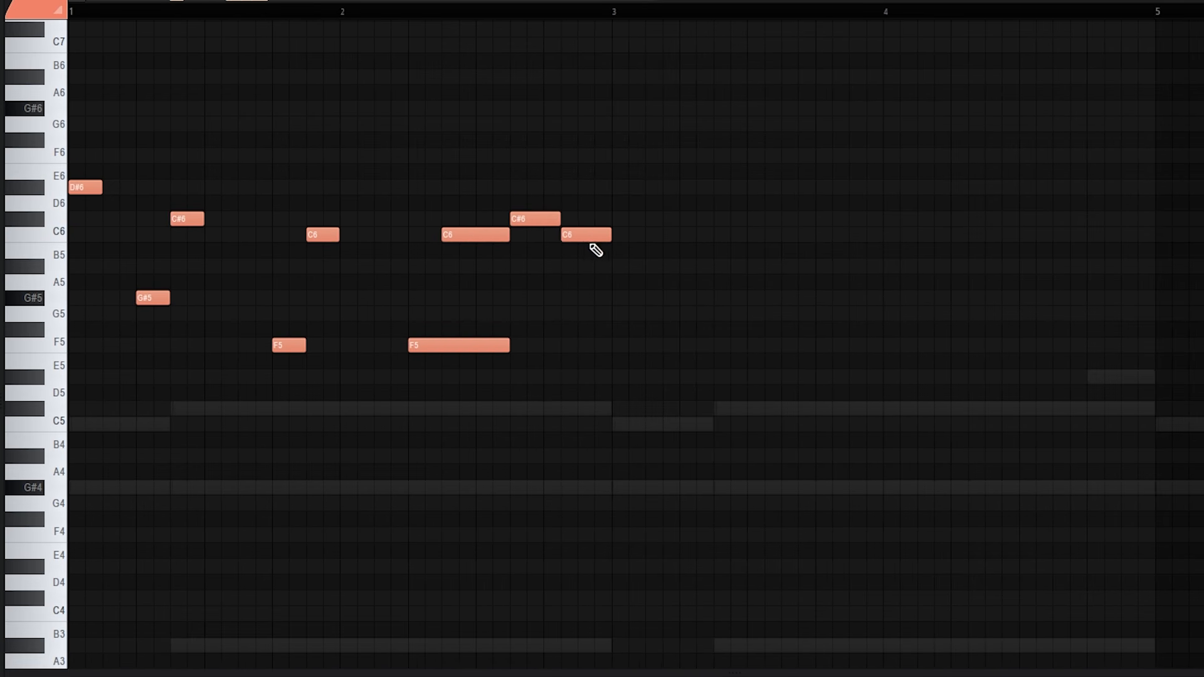
# Duplicate the two-bar Purity melody until it fills eight bars, and play it.
pyautogui.hotkey('ctrl', 'b')
pyautogui.scroll(-3, 546, 214)
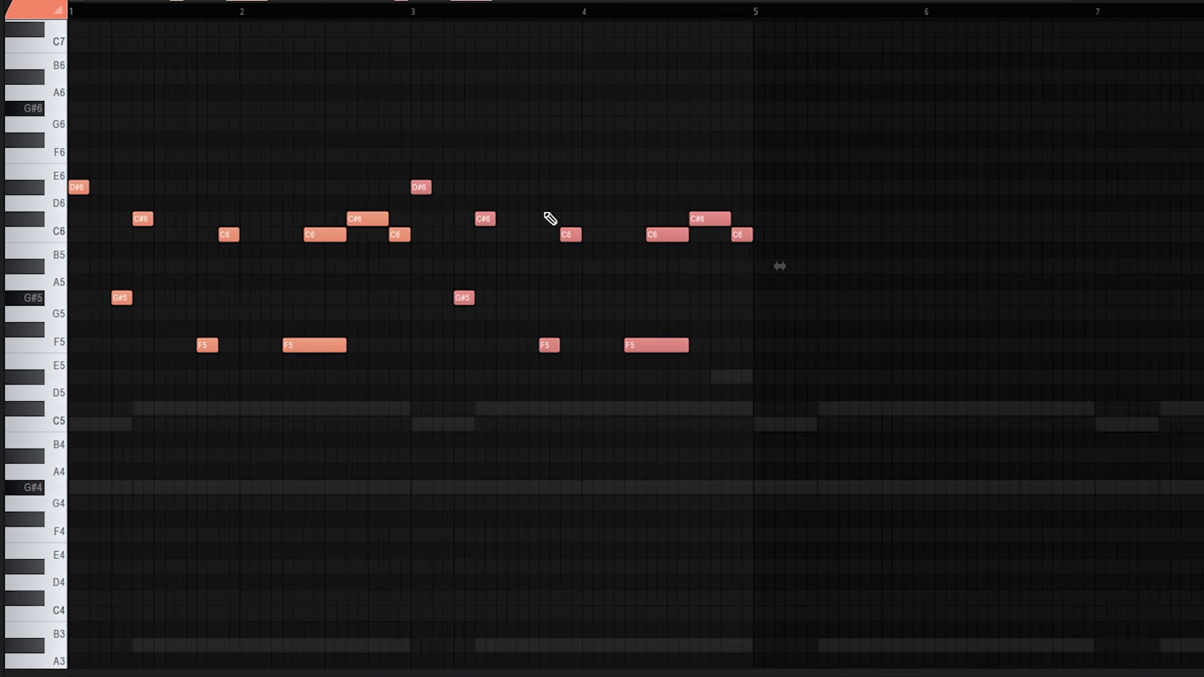
pyautogui.hotkey('ctrl', 'b')
pyautogui.hotkey('ctrl', 'b')
pyautogui.press('space')
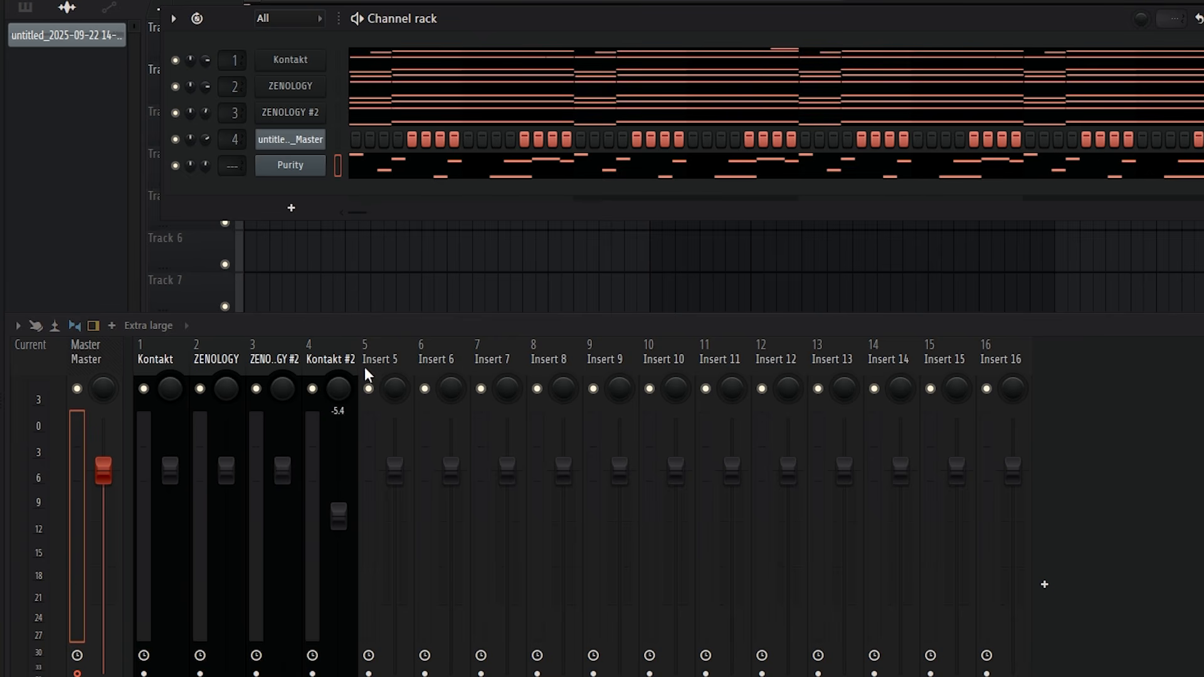
# Route the Purity channel to mixer insert 5 and add the Portal effect there with its Pulse preset.
pyautogui.click(365, 362)
pyautogui.hotkey('ctrl', 'l')
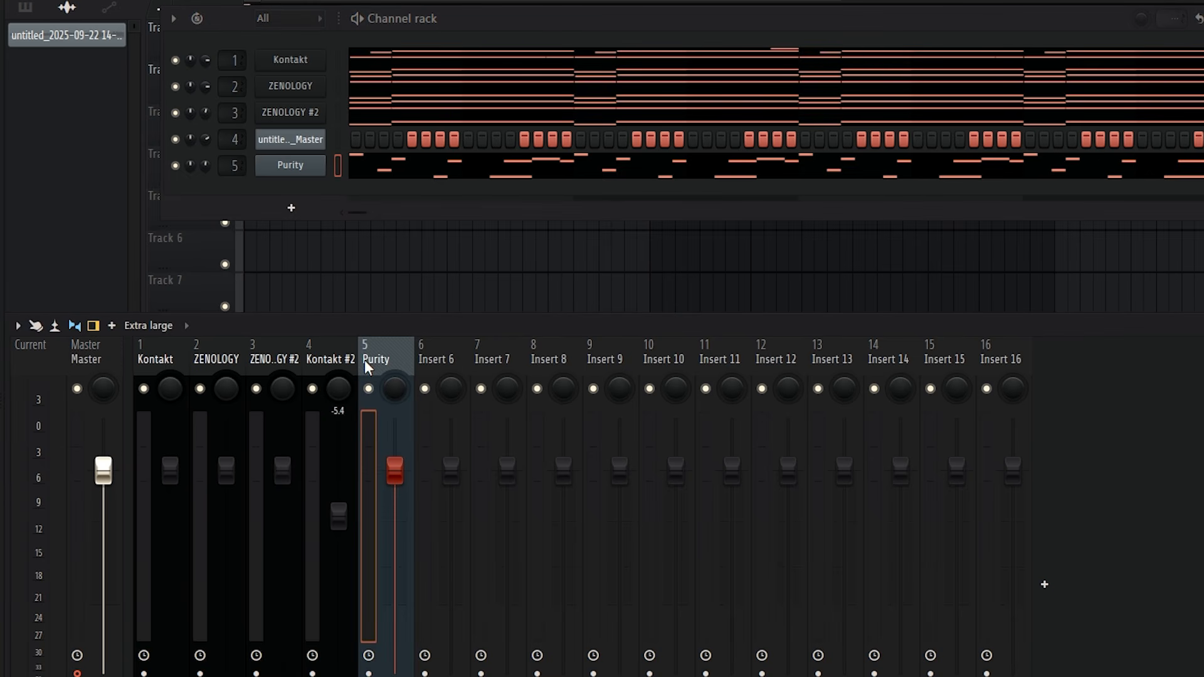
pyautogui.click(1044, 584)
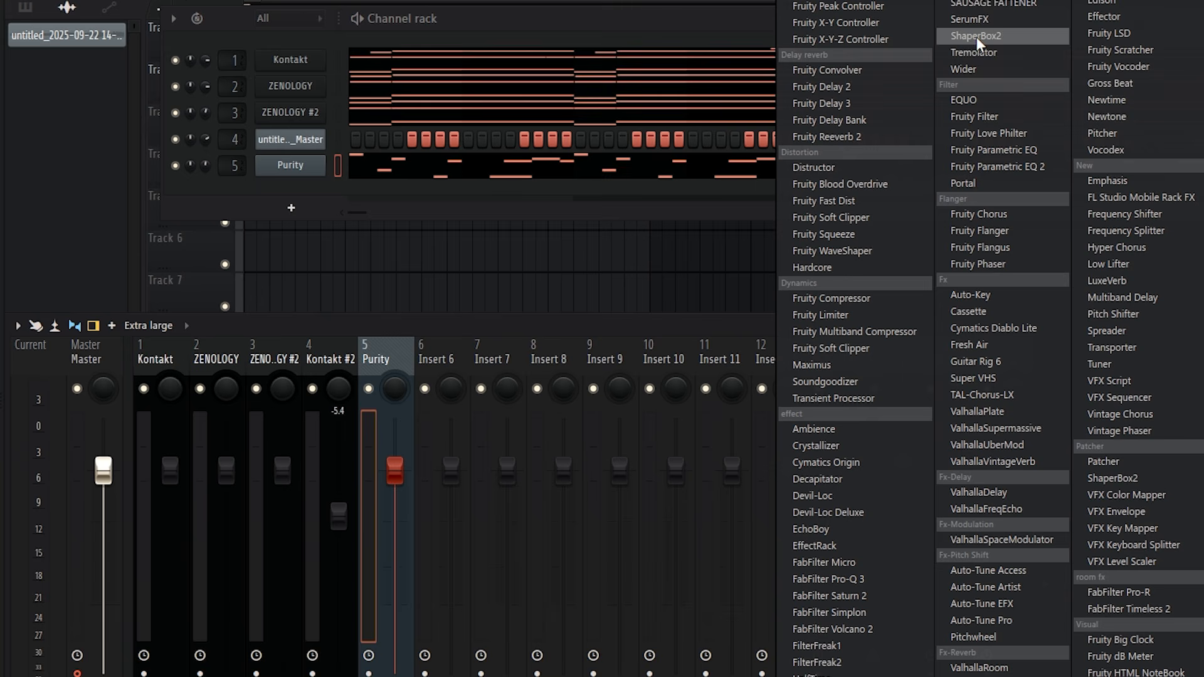
pyautogui.click(994, 183)
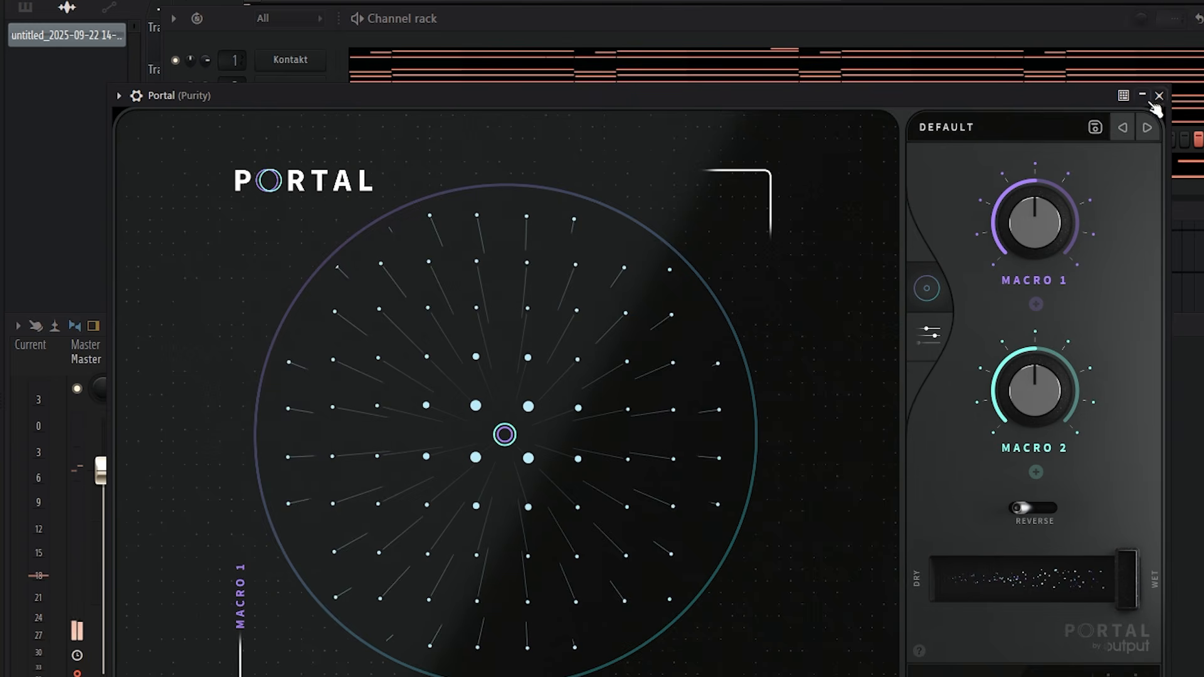
pyautogui.click(1000, 127)
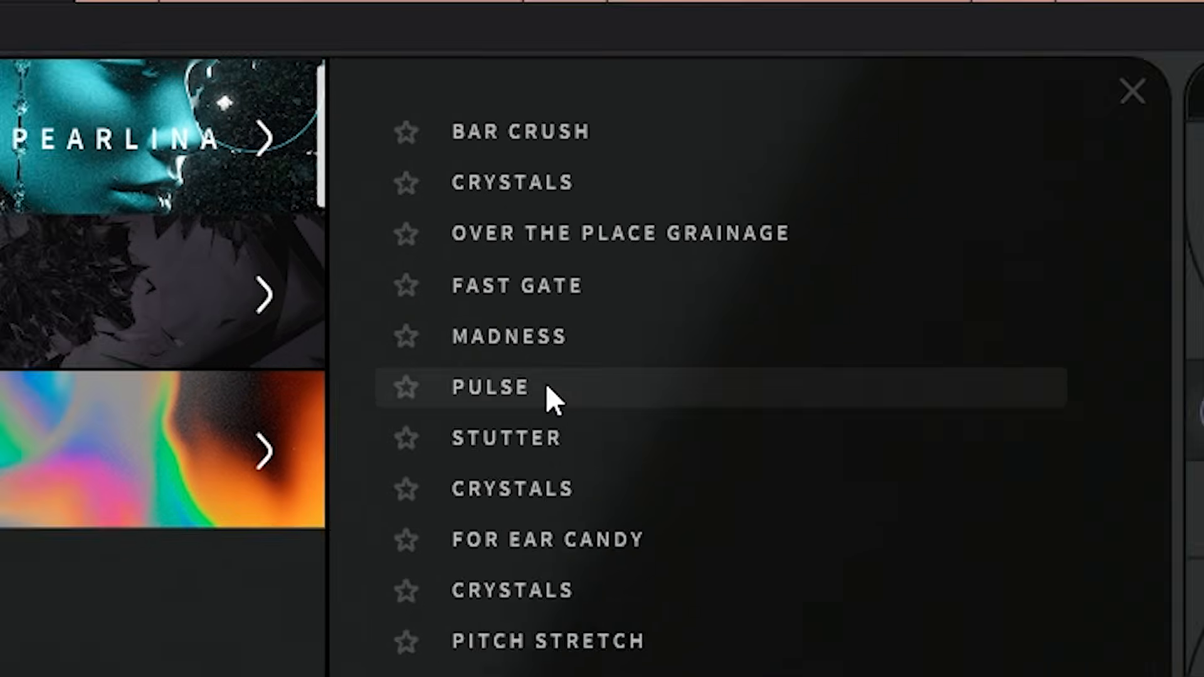
pyautogui.click(547, 389)
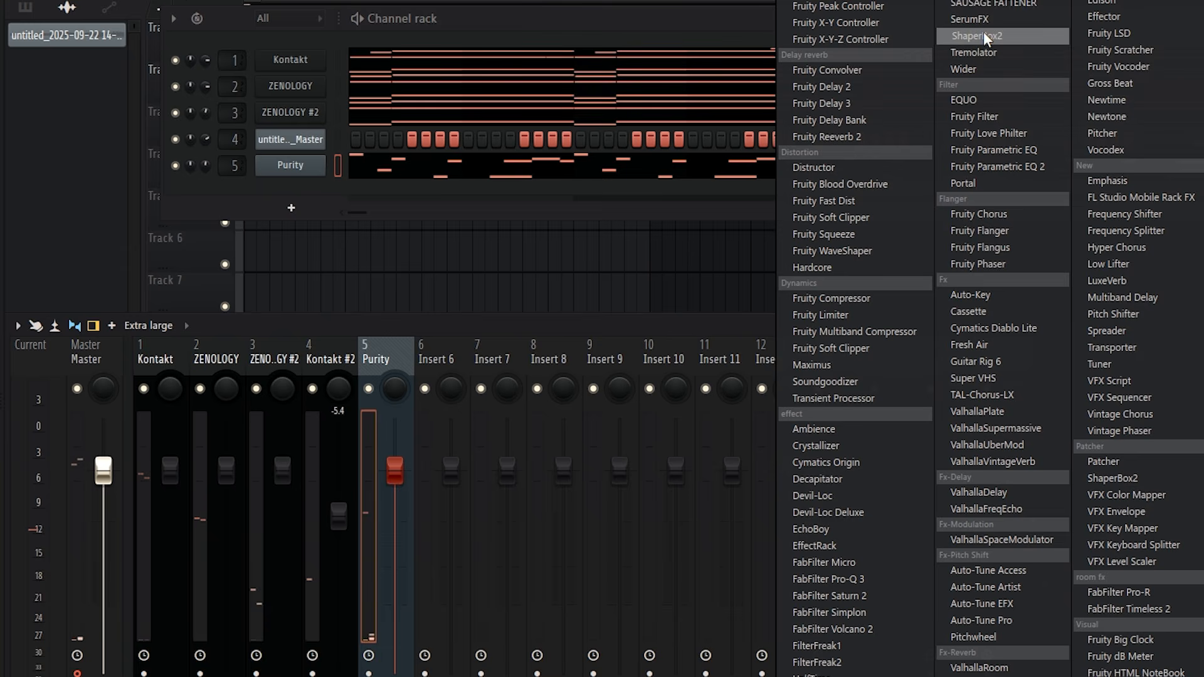
# Add ShaperBox2 with the Motion Rhythmer 1 preset to the Purity insert and lower the insert's volume to about -4 dB.
pyautogui.click(984, 36)
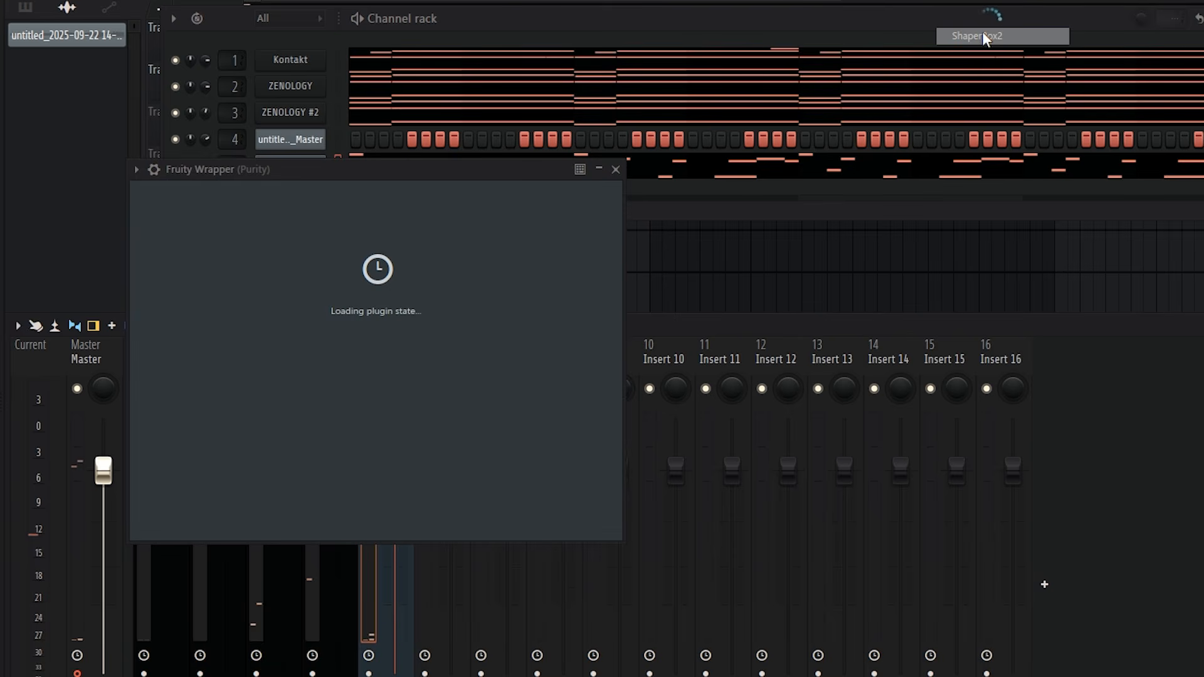
pyautogui.click(377, 646)
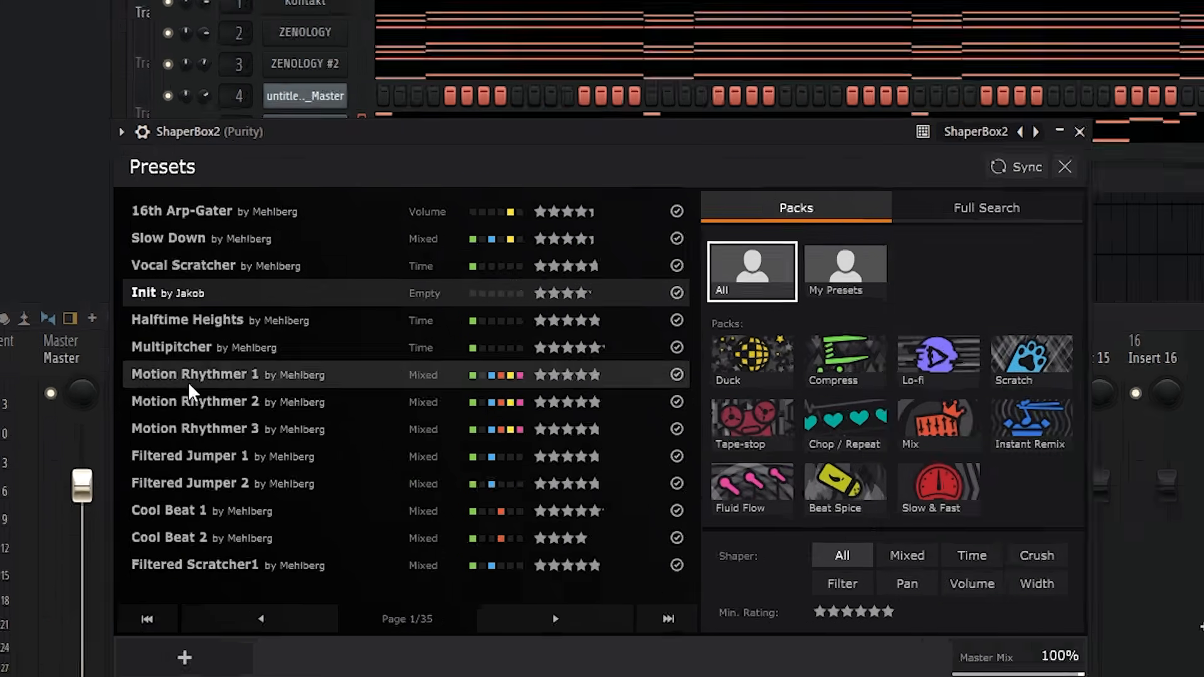
pyautogui.click(192, 380)
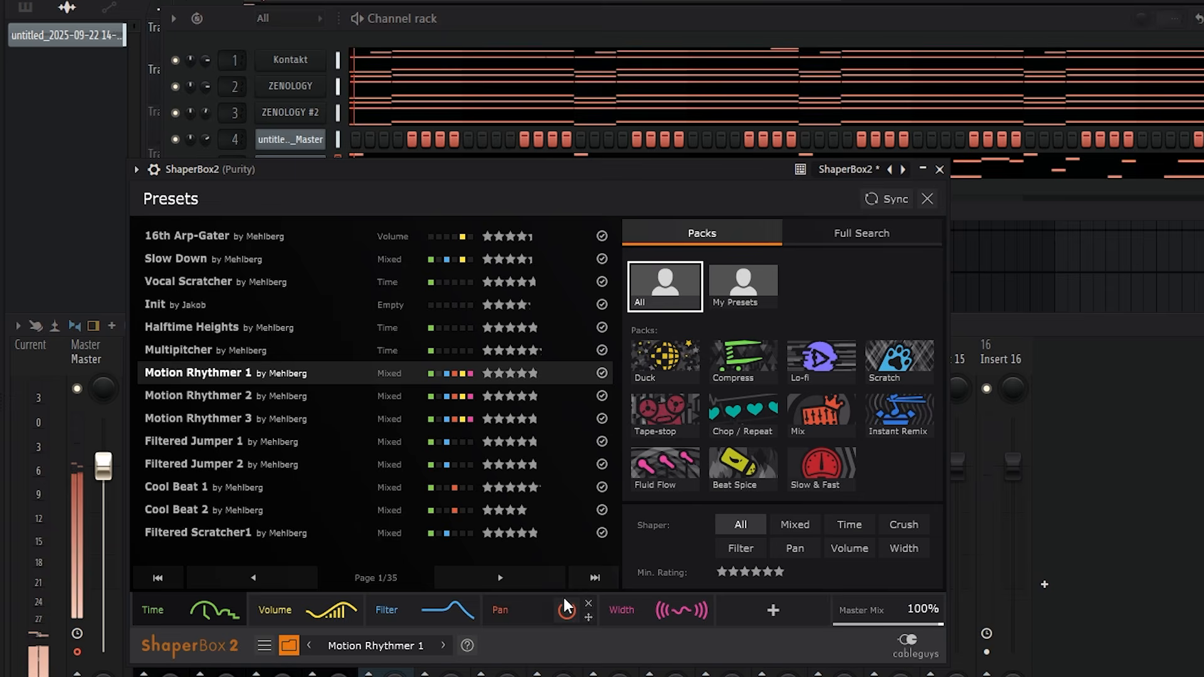
pyautogui.click(927, 166)
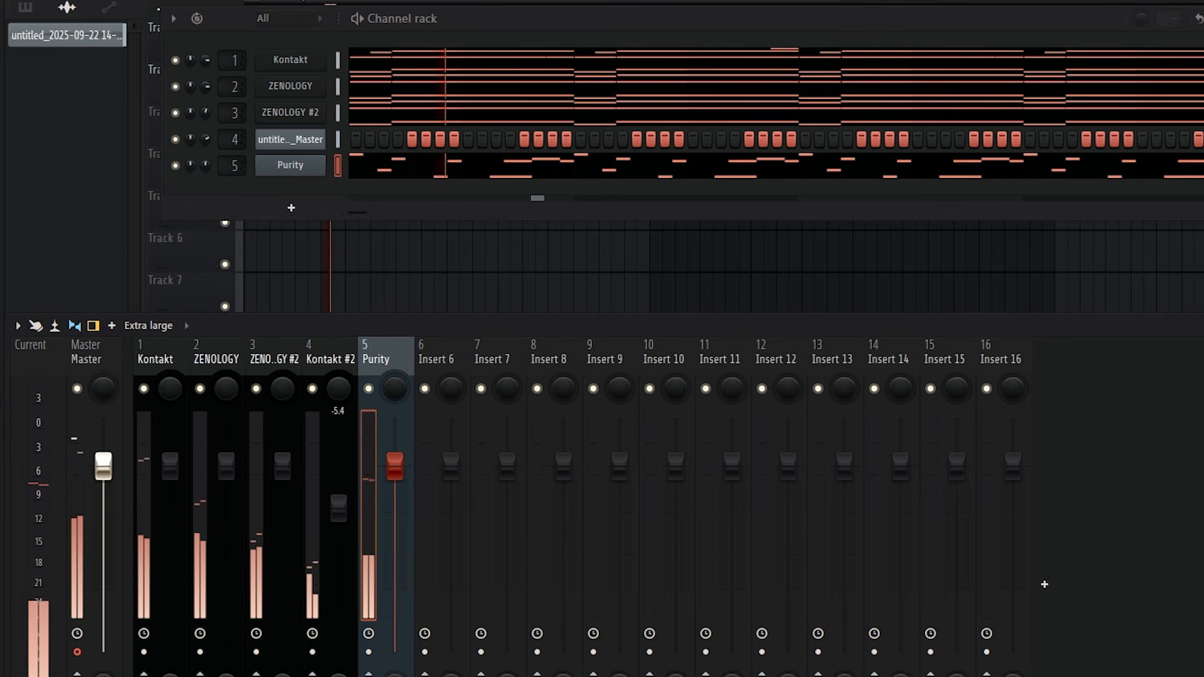
pyautogui.press('space')
pyautogui.moveTo(394, 467); pyautogui.dragTo(392, 500)
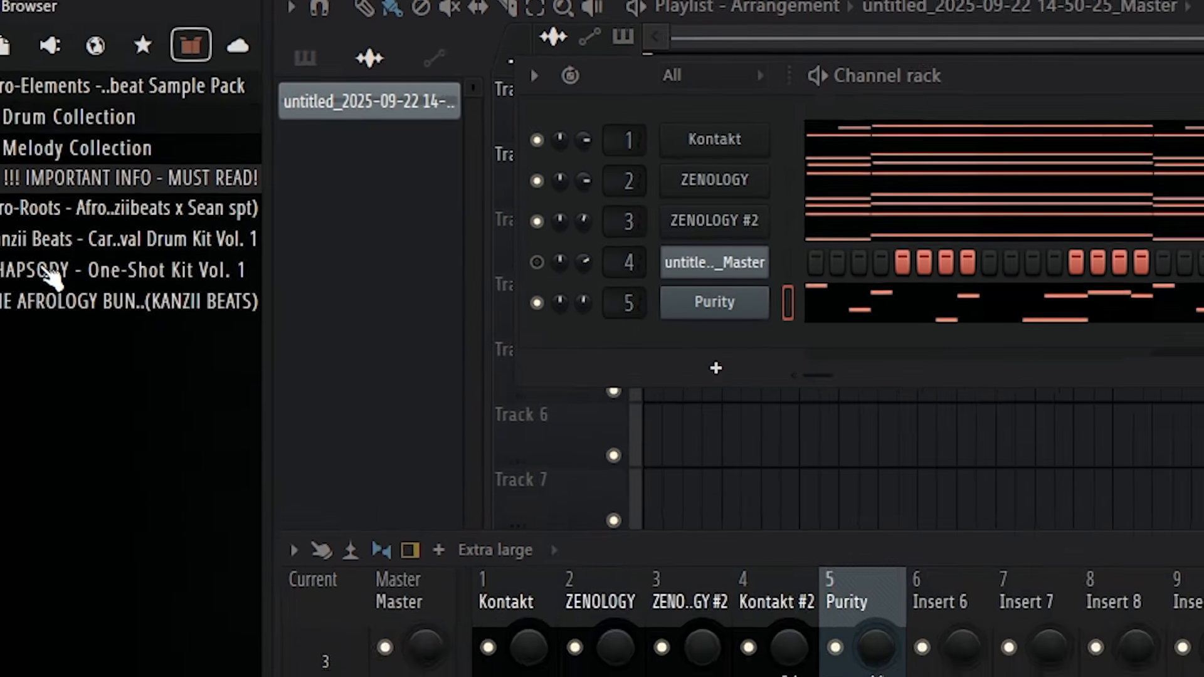
# Add the [KB] Bass - Favorite sample from the RHAPSODY - One-Shot Kit Vol. 1 Bass folder as a new channel.
pyautogui.click(49, 270)
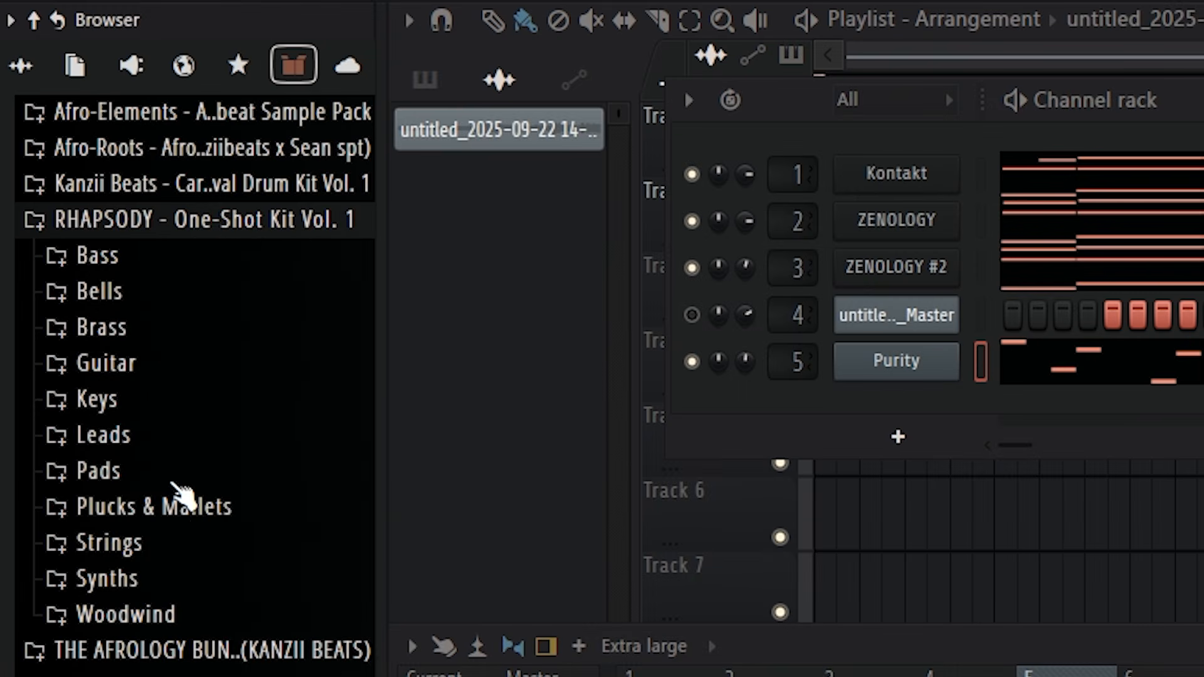
pyautogui.click(94, 258)
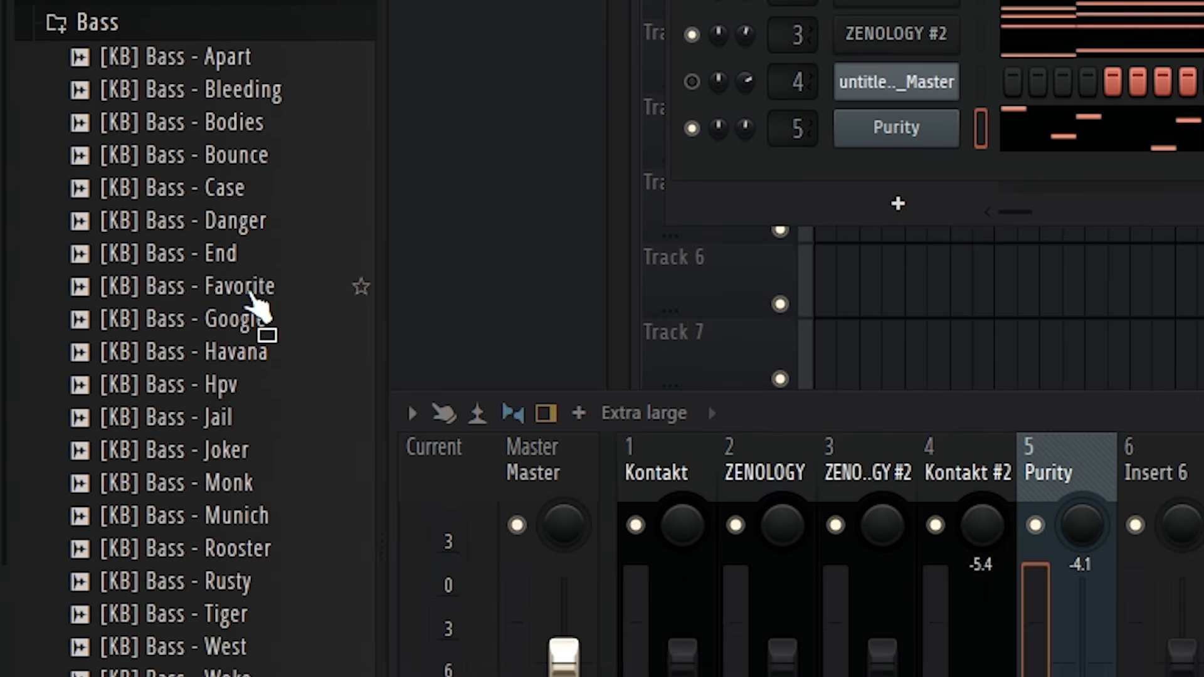
pyautogui.click(248, 528)
pyautogui.moveTo(249, 295); pyautogui.dragTo(916, 194)
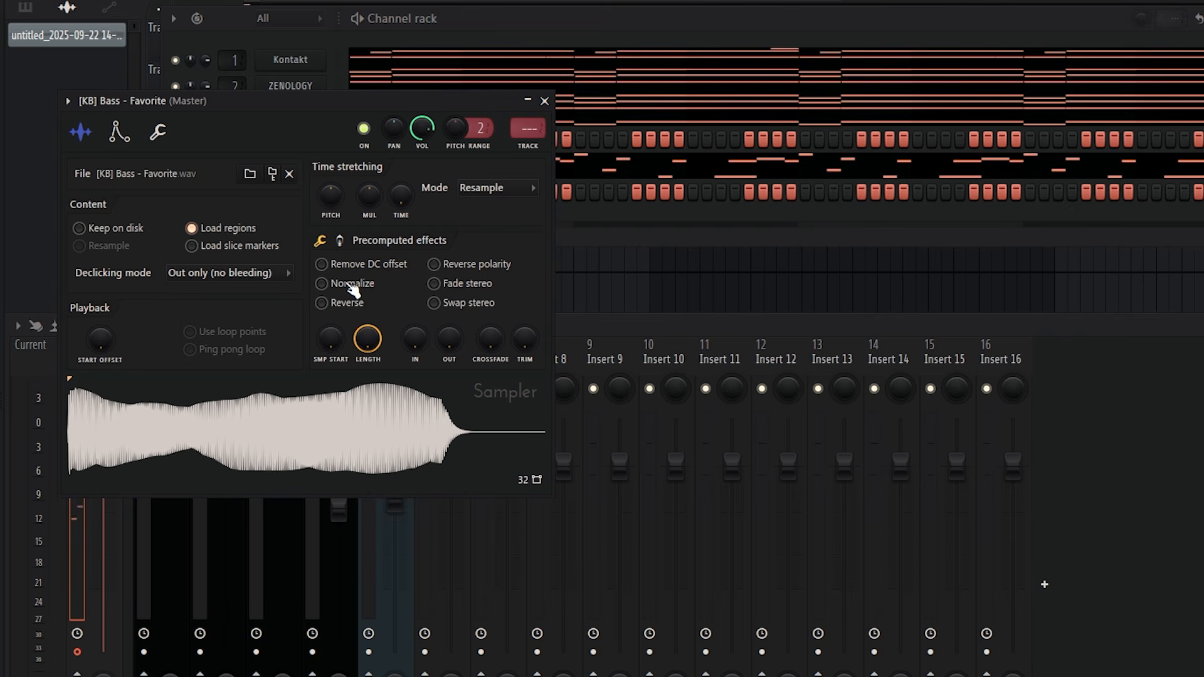
# Normalize the bass sample and enable its volume envelope with full hold and zero attack, decay, sustain and release.
pyautogui.click(353, 286)
pyautogui.click(127, 133)
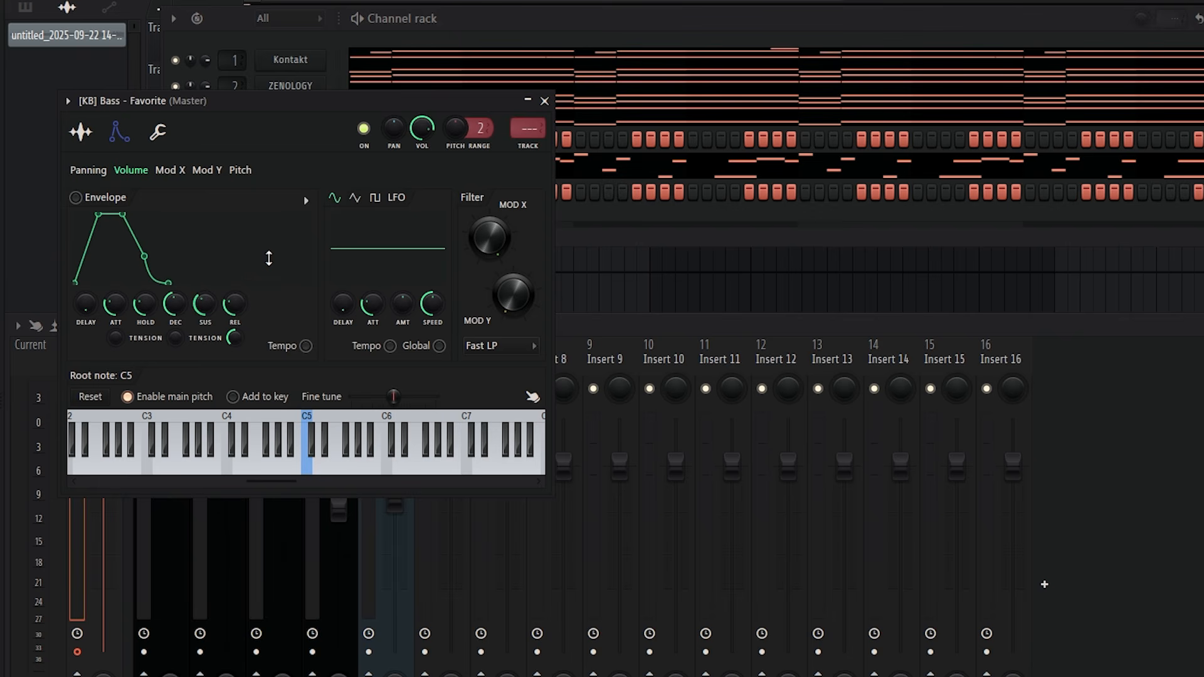
pyautogui.click(325, 235)
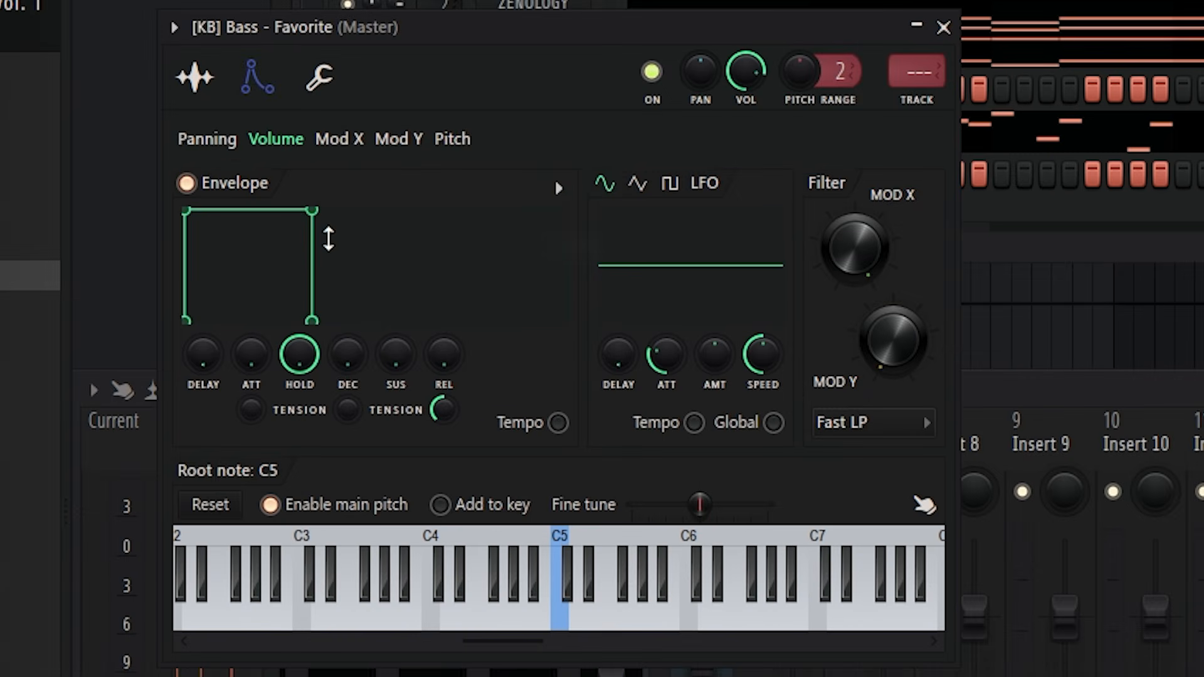
pyautogui.moveTo(252, 355)
pyautogui.mouseDown()
pyautogui.moveTo(251, 343)
pyautogui.moveTo(251, 356)
pyautogui.mouseUp()
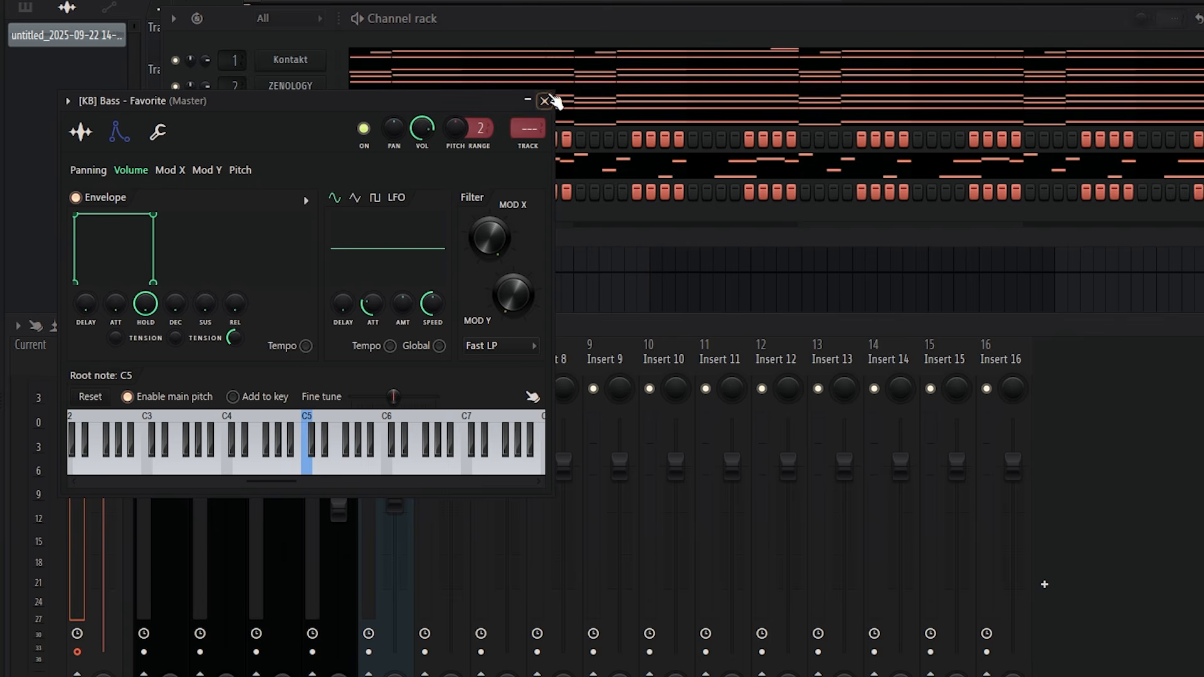
pyautogui.click(545, 101)
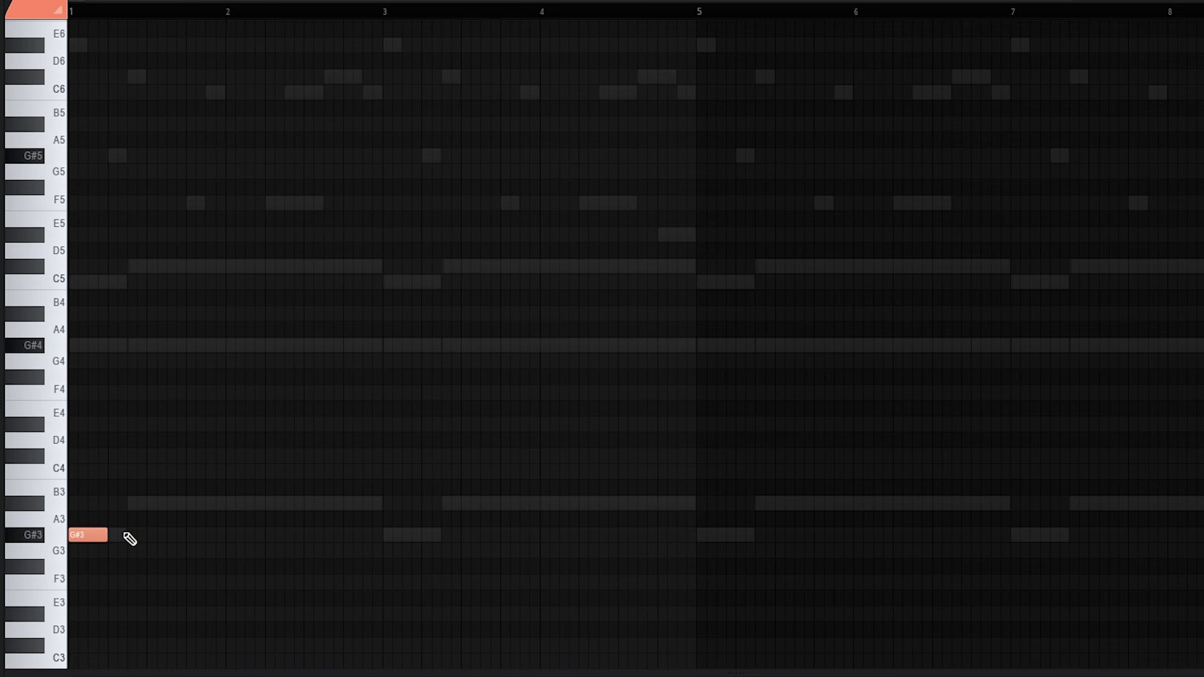
# Draw the bass line with G#4 and A#4 over bars 1–2, then G#4, a short A#4 and a long A#3 over bars 3–4.
pyautogui.click(129, 500)
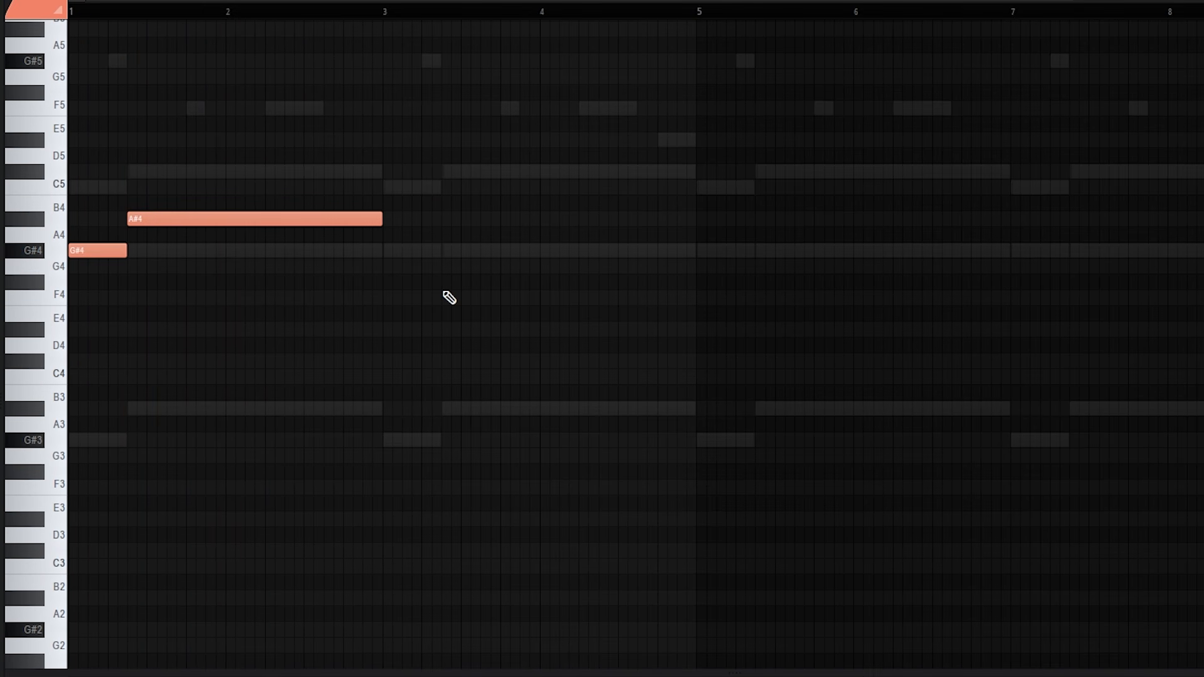
pyautogui.hotkey('ctrl', 'b')
pyautogui.hotkey('ctrl', 'd')
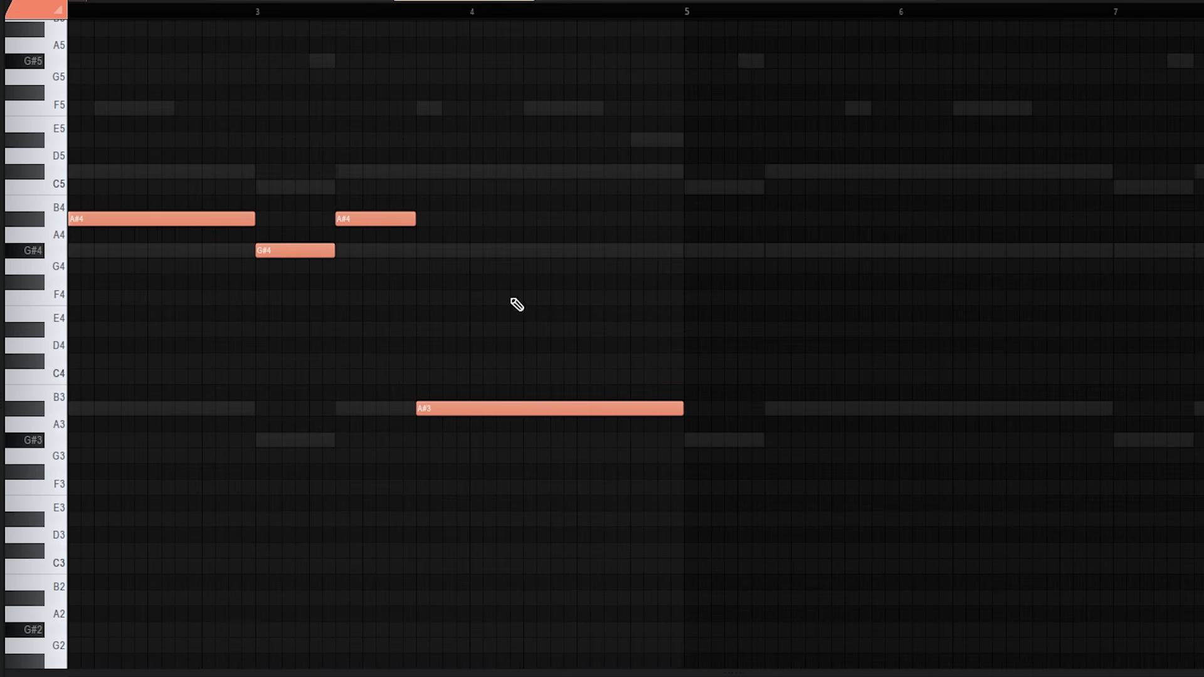
# Add a short C#5 note at 4:13, make it a slide note, and play the bass line.
pyautogui.scroll(2, 516, 303)
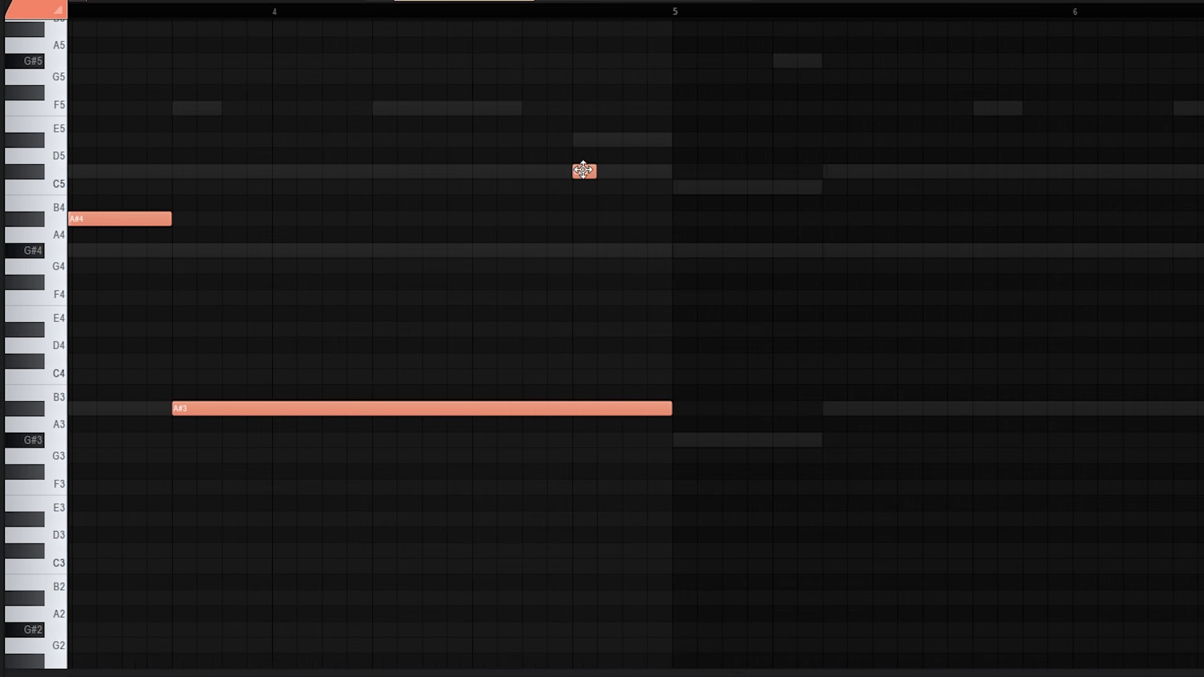
pyautogui.doubleClick(583, 169)
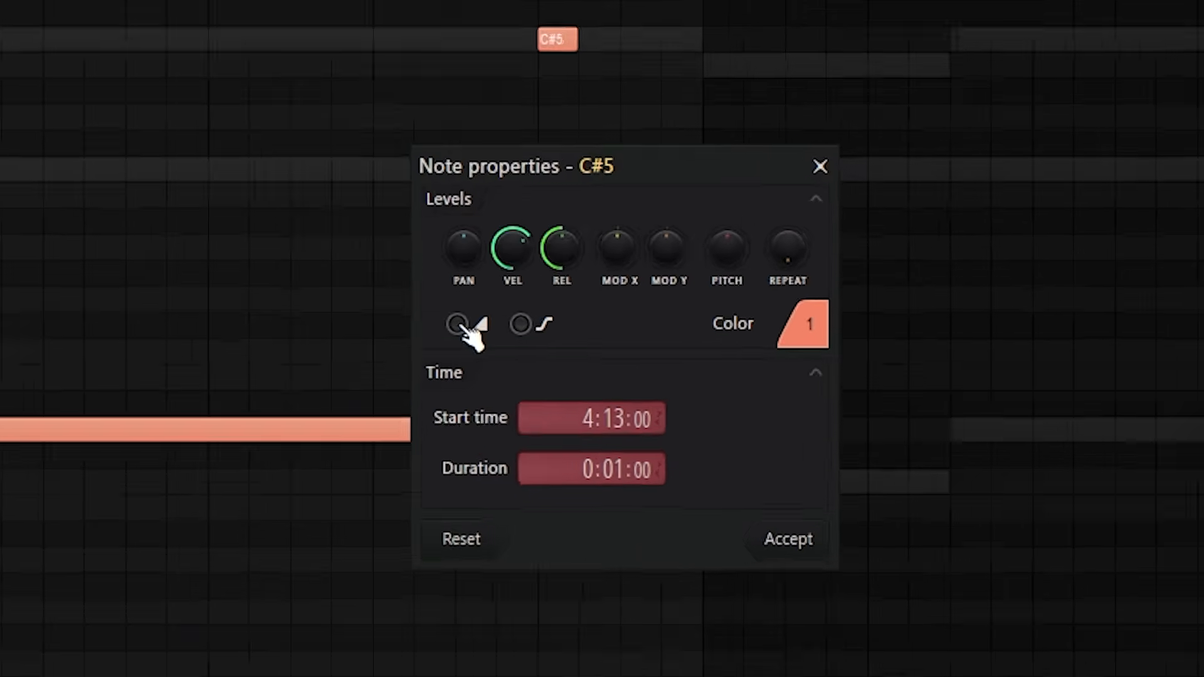
pyautogui.click(529, 348)
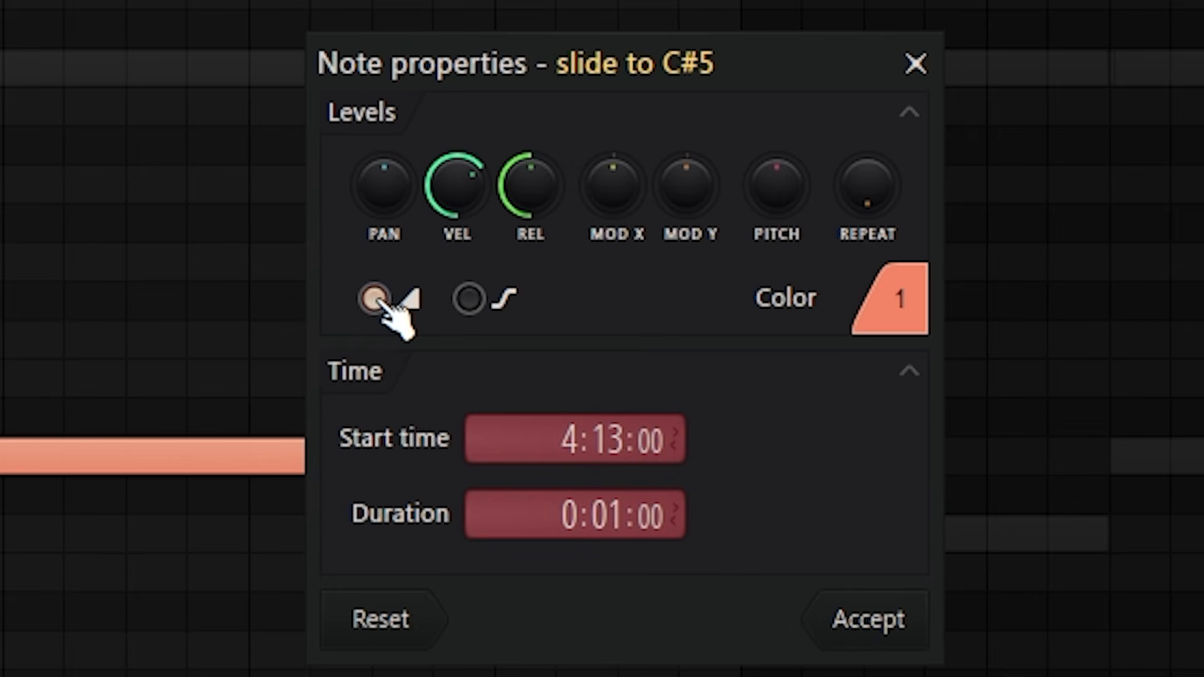
pyautogui.click(902, 624)
pyautogui.press('space')
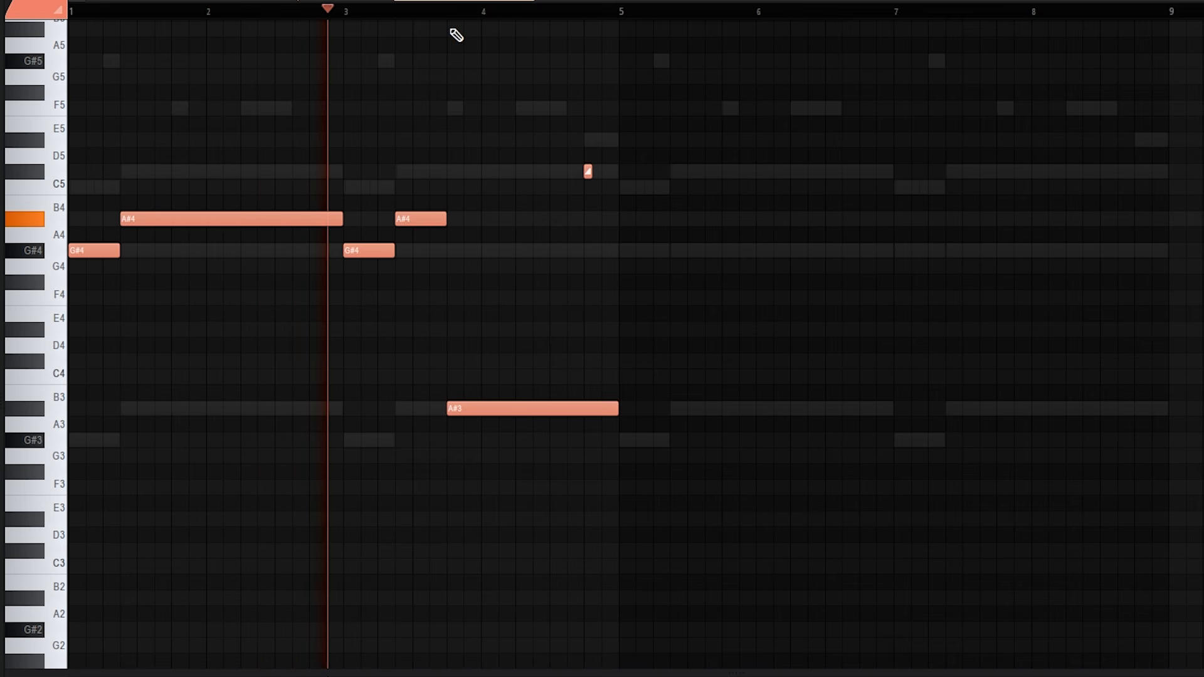
# Duplicate the four-bar bass line into bars 5–8 and mute the [KB] Bass - Favorite channel.
pyautogui.scroll(-2, 533, 202)
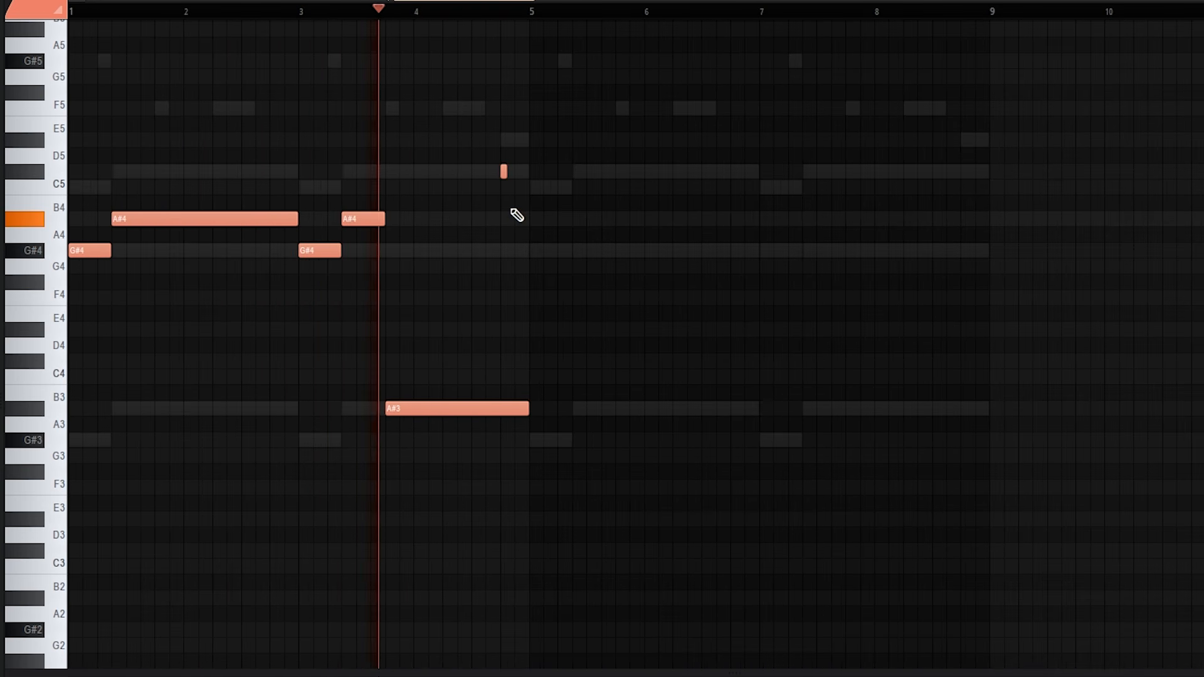
pyautogui.hotkey('ctrl', 'b')
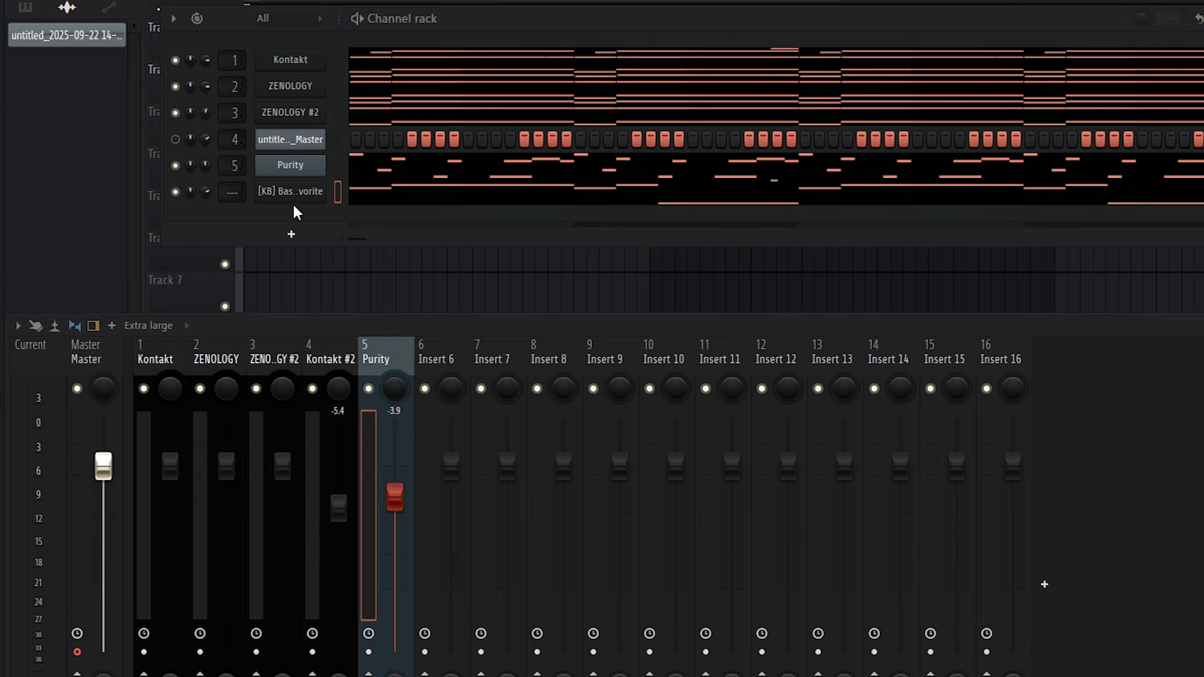
pyautogui.click(175, 191)
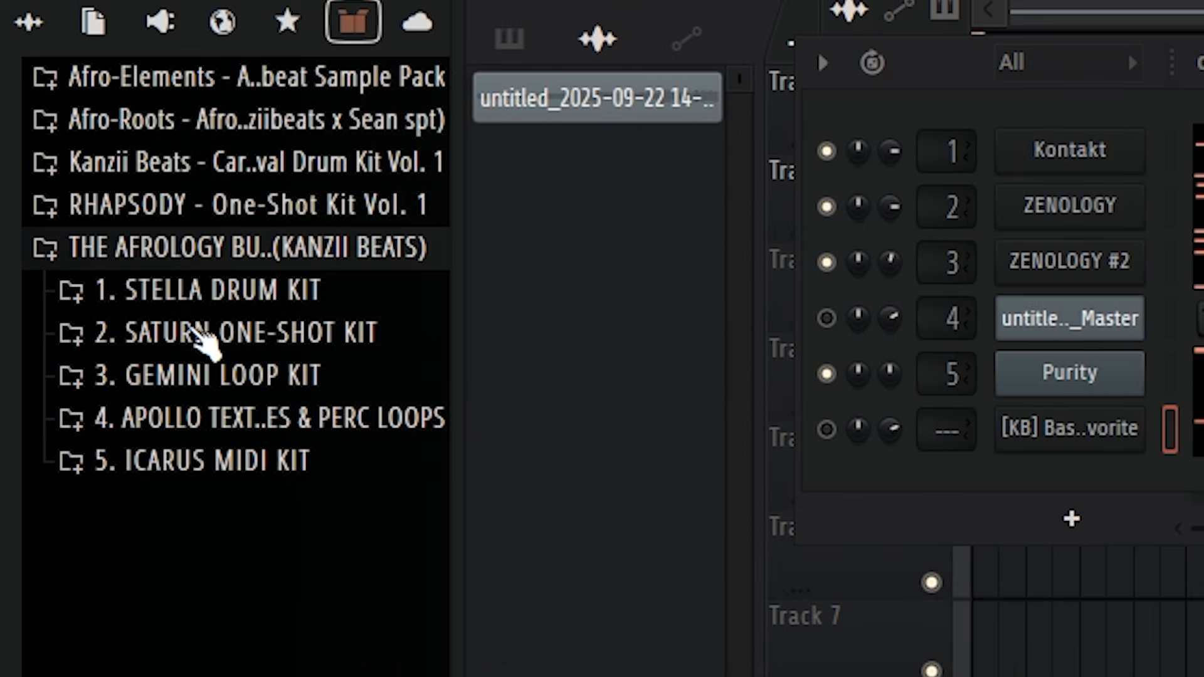
# Audition the Saturn one-shot kit's bass samples, add Kanzii Beats - Drop BASS to the channel rack, and set it to cut itself.
pyautogui.click(202, 336)
pyautogui.click(150, 375)
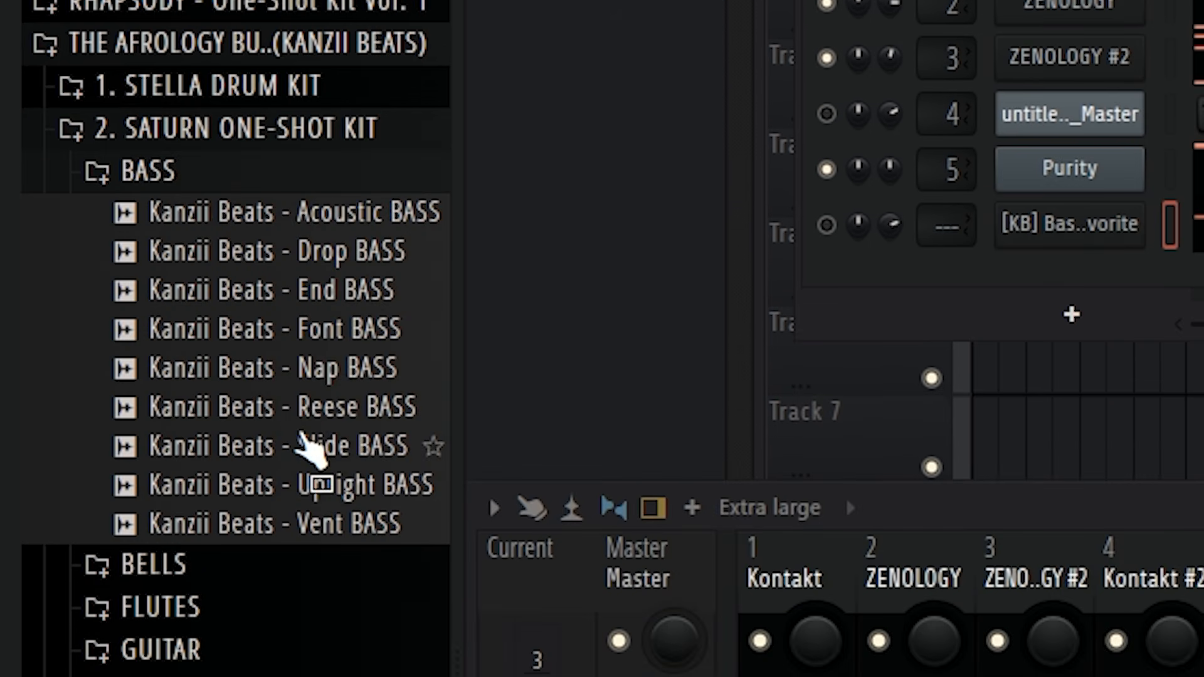
pyautogui.click(307, 444)
pyautogui.click(322, 485)
pyautogui.moveTo(301, 251); pyautogui.dragTo(1060, 283)
pyautogui.click(366, 343)
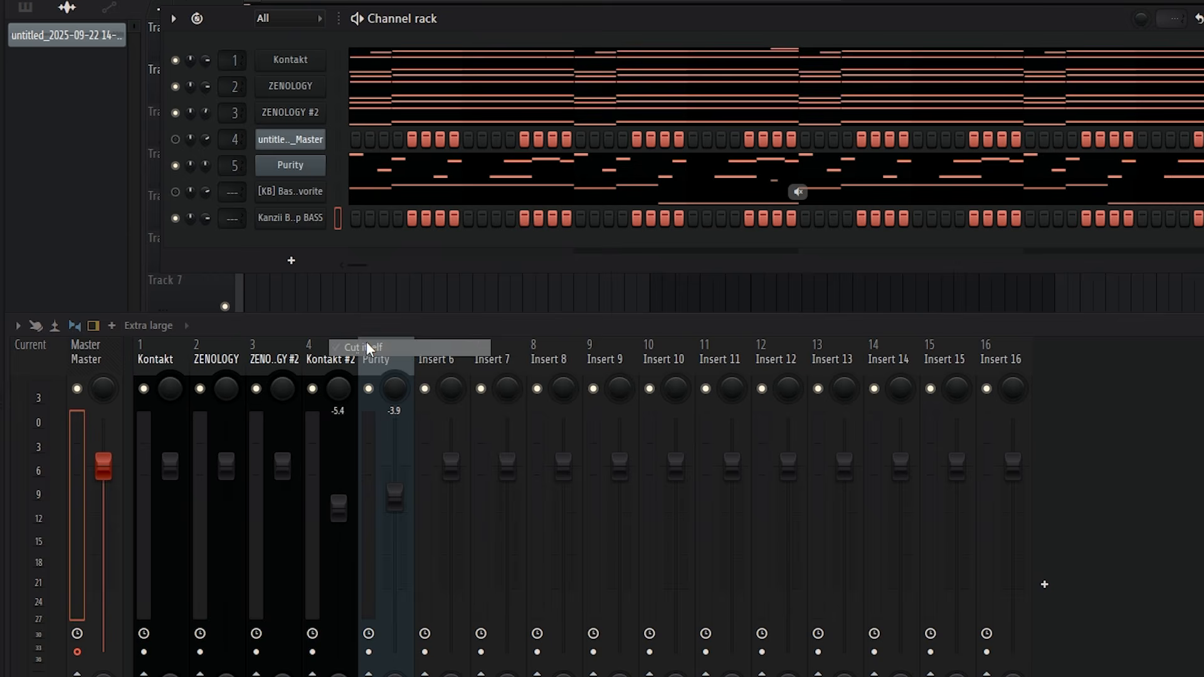
# Draw two consecutive G#5 notes followed by two shorter A#5 notes at the start of bar 1 for the Drop BASS channel.
pyautogui.rightClick(307, 219)
pyautogui.click(361, 219)
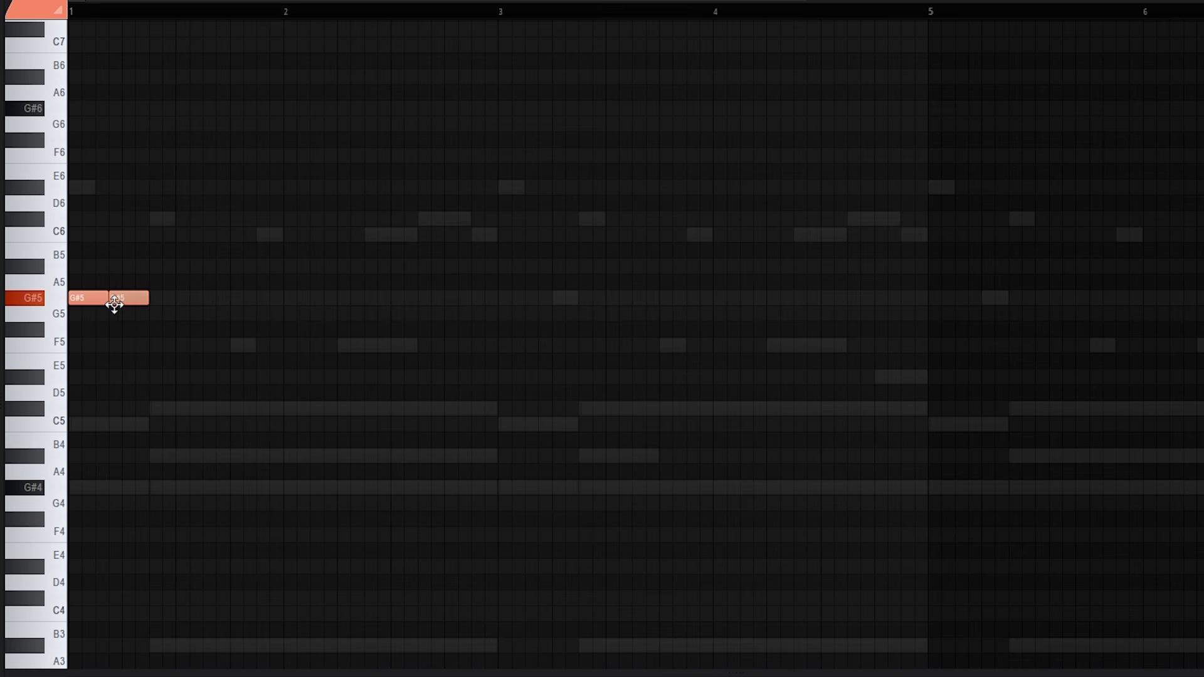
pyautogui.press('space')
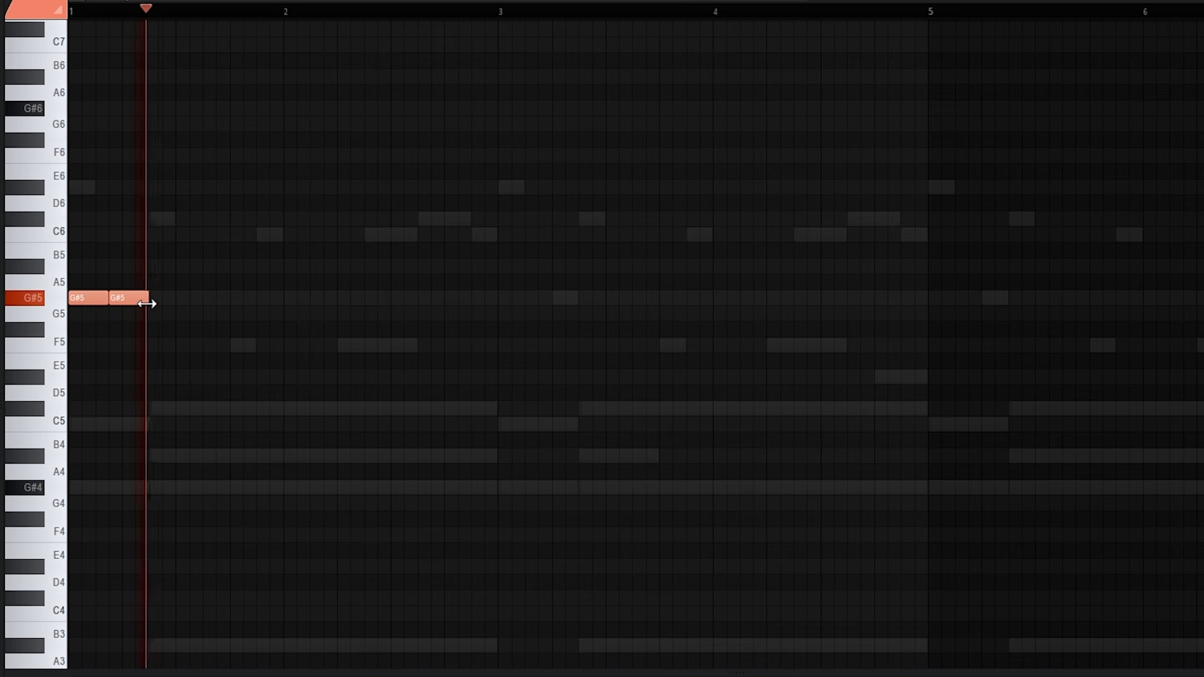
pyautogui.click(157, 267)
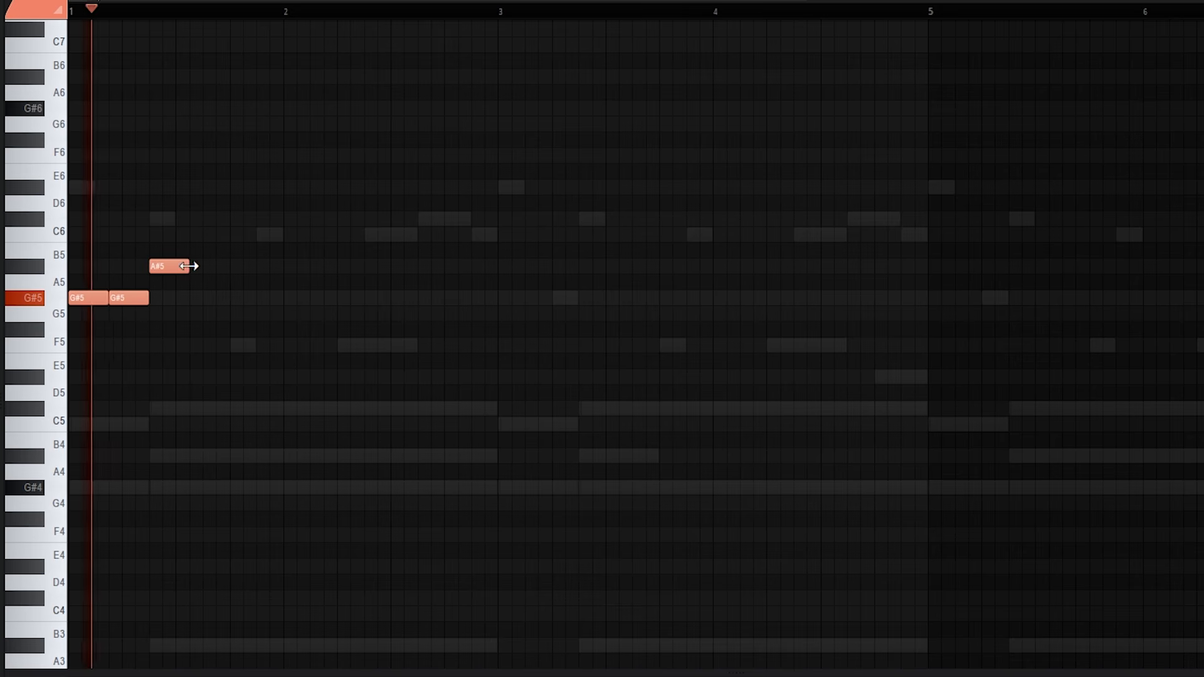
pyautogui.click(180, 267)
pyautogui.press('space')
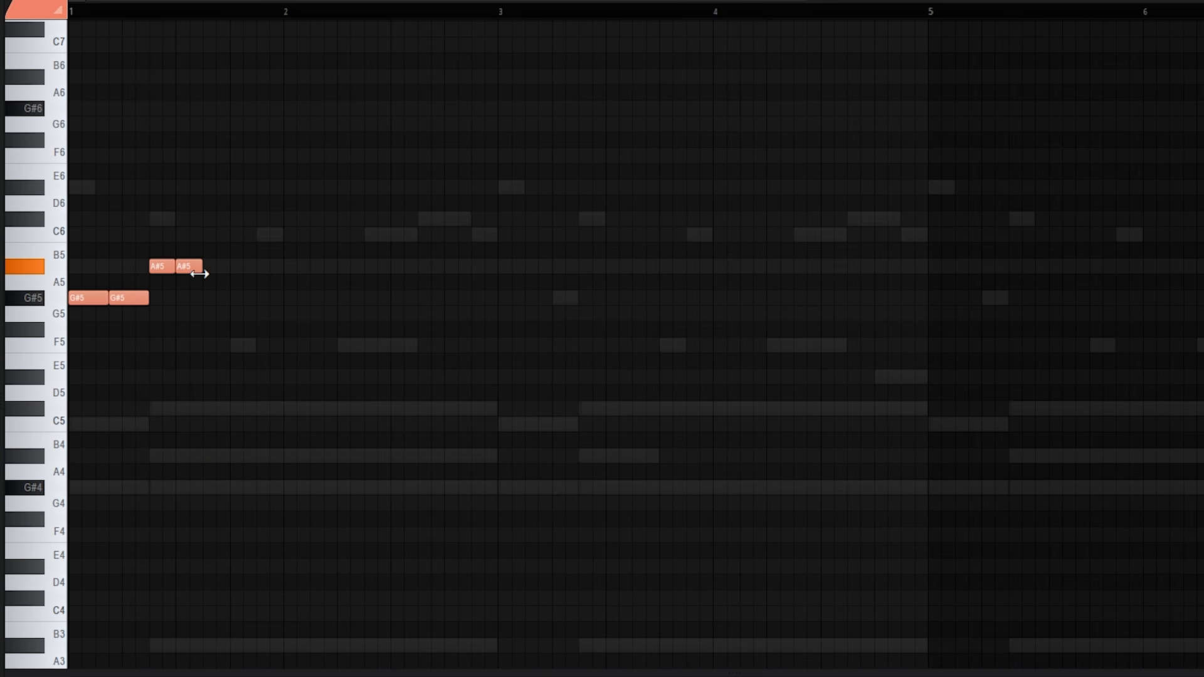
# Copy the pair of A#5 bass notes to the middle of bar 2 and play the line.
pyautogui.scroll(-3, 205, 282)
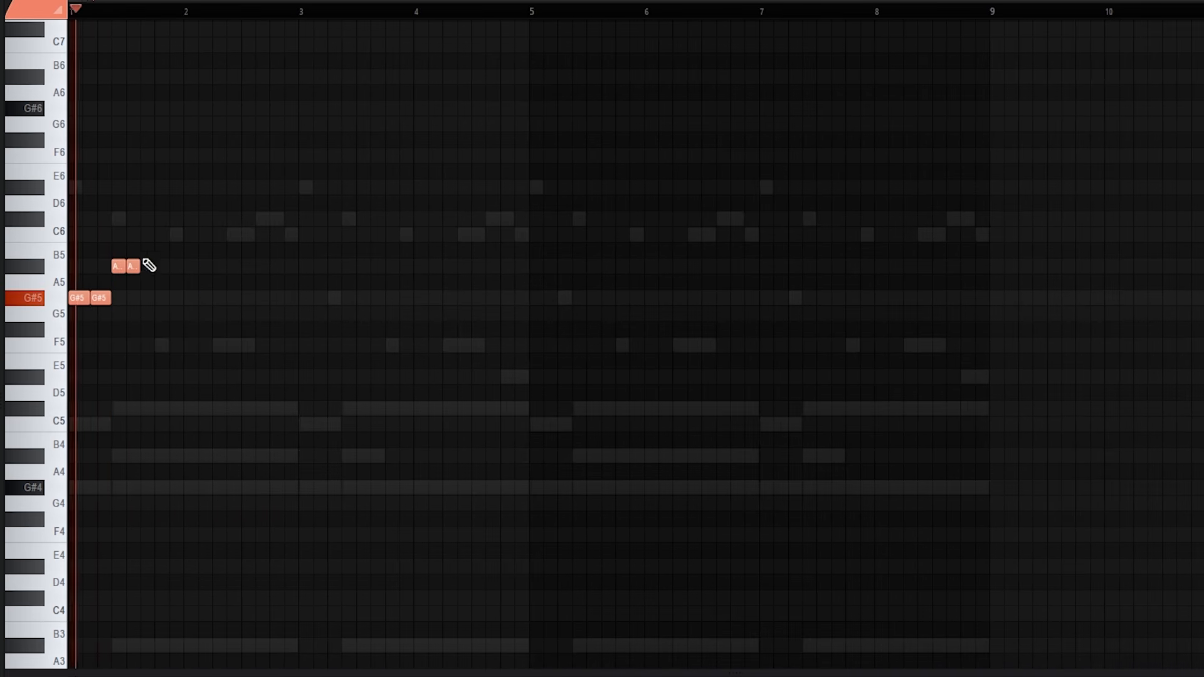
pyautogui.moveTo(104, 228); pyautogui.dragTo(168, 276)
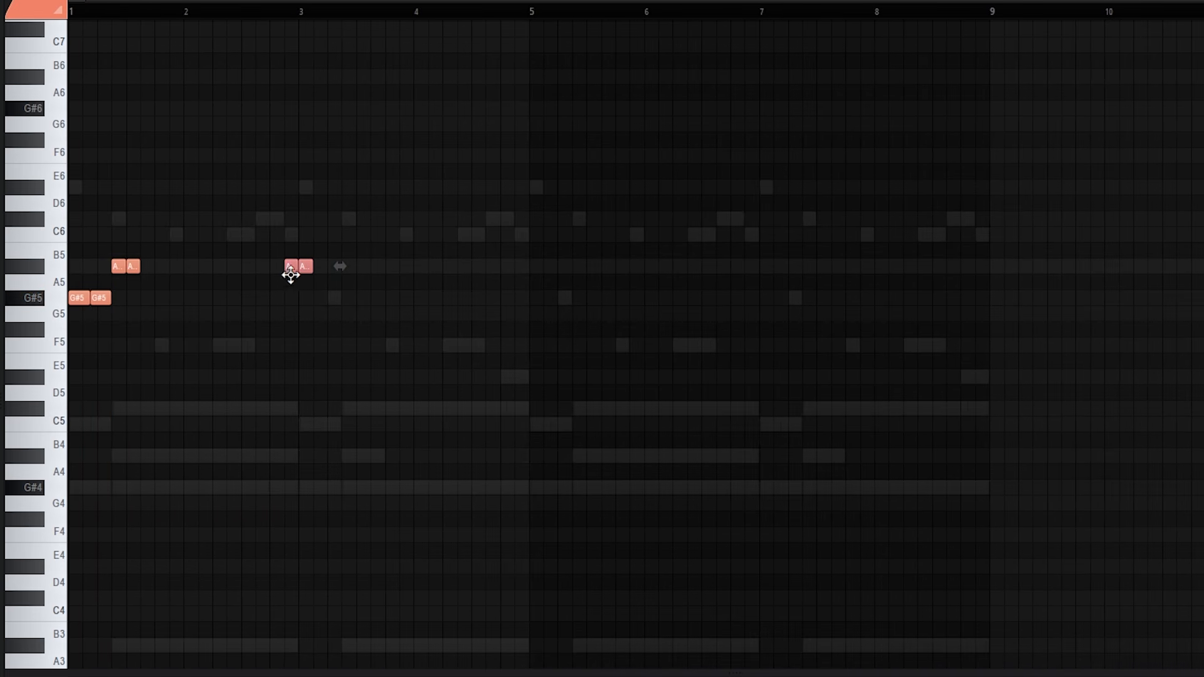
pyautogui.press('space')
pyautogui.moveTo(291, 274); pyautogui.dragTo(239, 280)
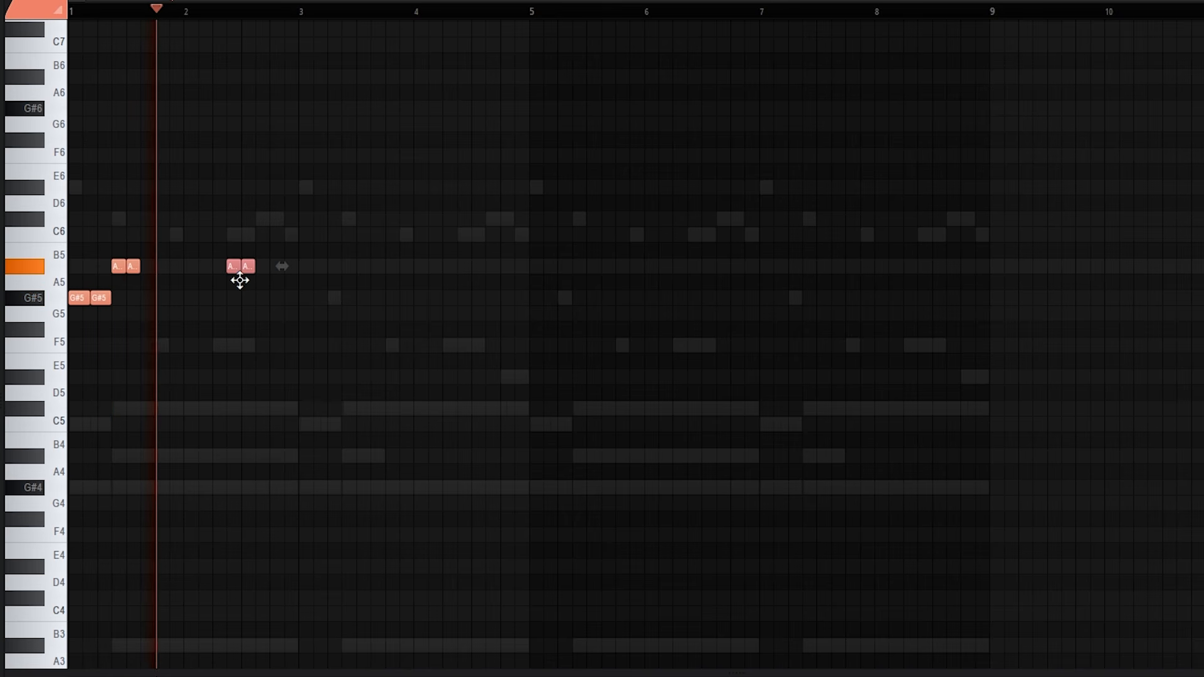
pyautogui.scroll(3, 240, 280)
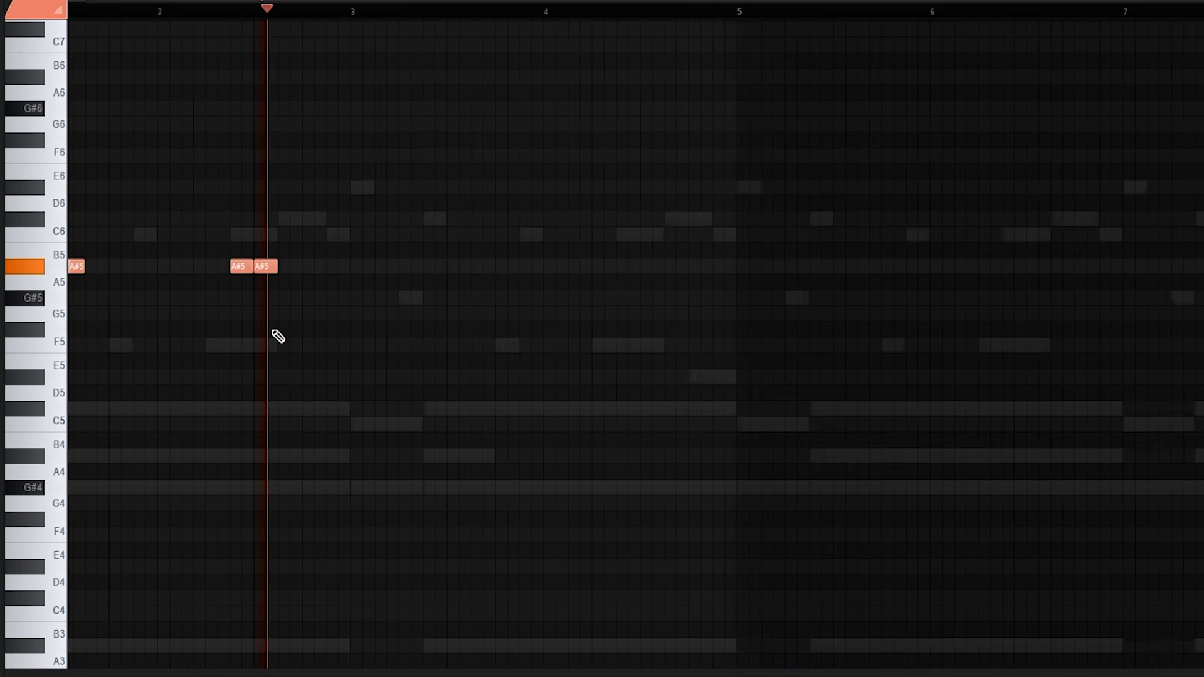
# Duplicate the two-bar Drop BASS phrase three times to fill eight bars and play it with the other channels.
pyautogui.press('space')
pyautogui.scroll(-3, 346, 154)
pyautogui.moveTo(299, 16); pyautogui.dragTo(72, 14)
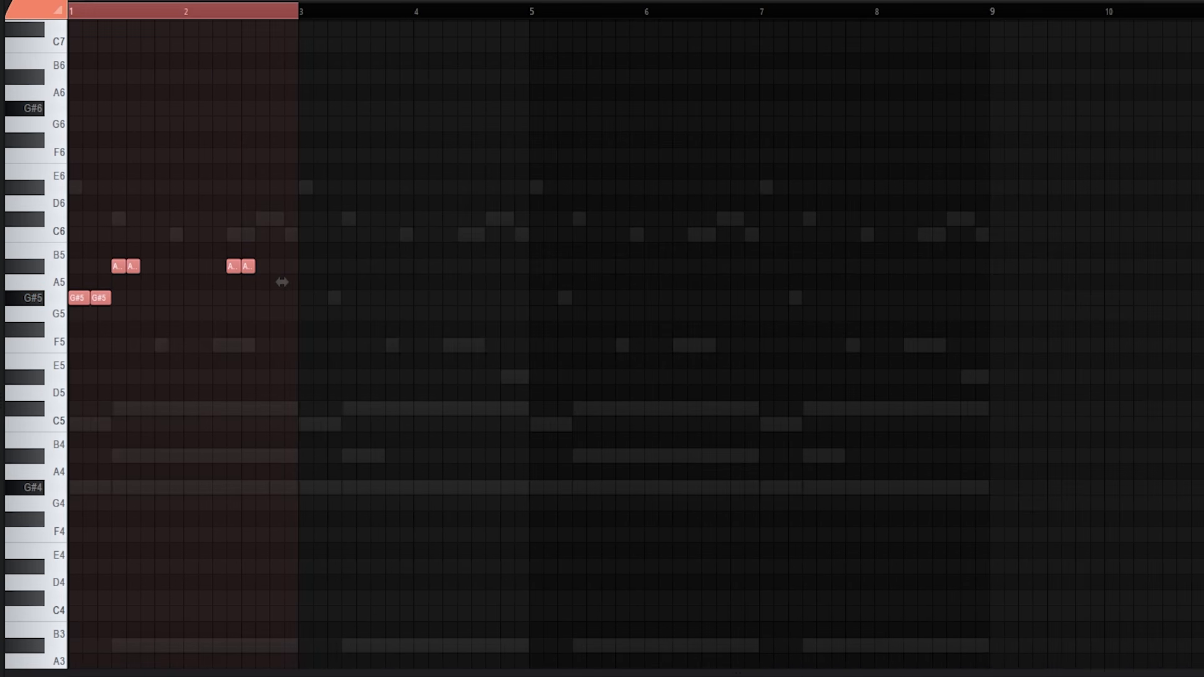
pyautogui.hotkey('ctrl', 'b')
pyautogui.hotkey('ctrl', 'b')
pyautogui.hotkey('ctrl', 'b')
pyautogui.press('space')
pyautogui.press('F7')
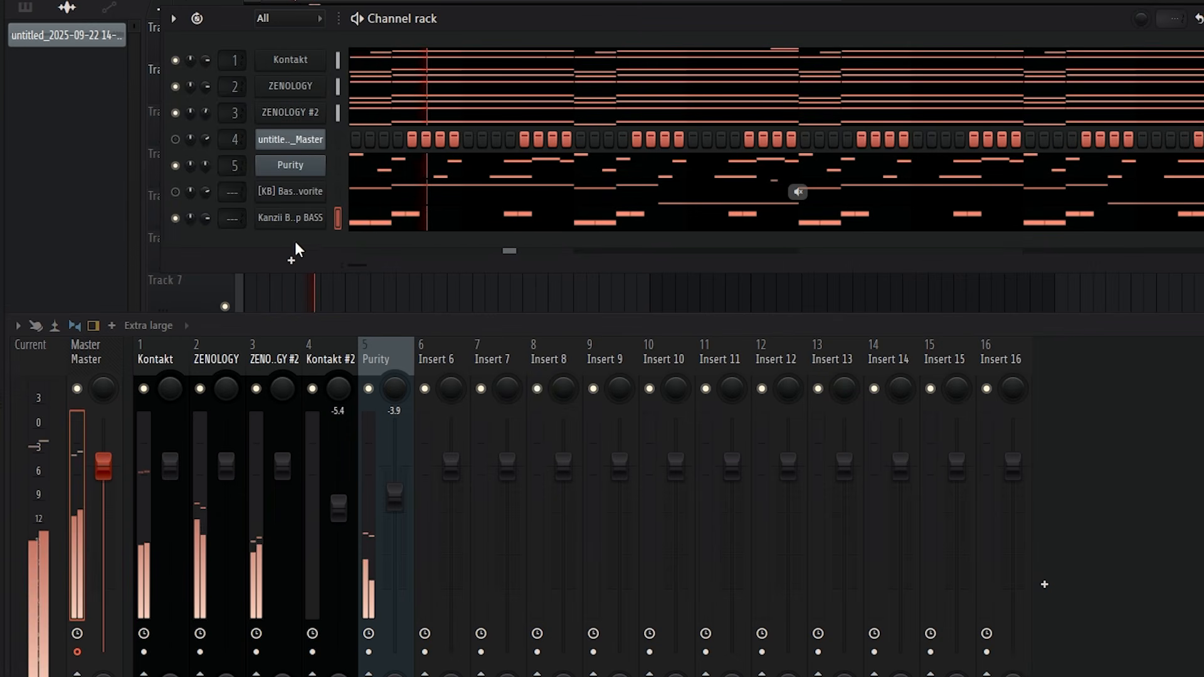
pyautogui.press('space')
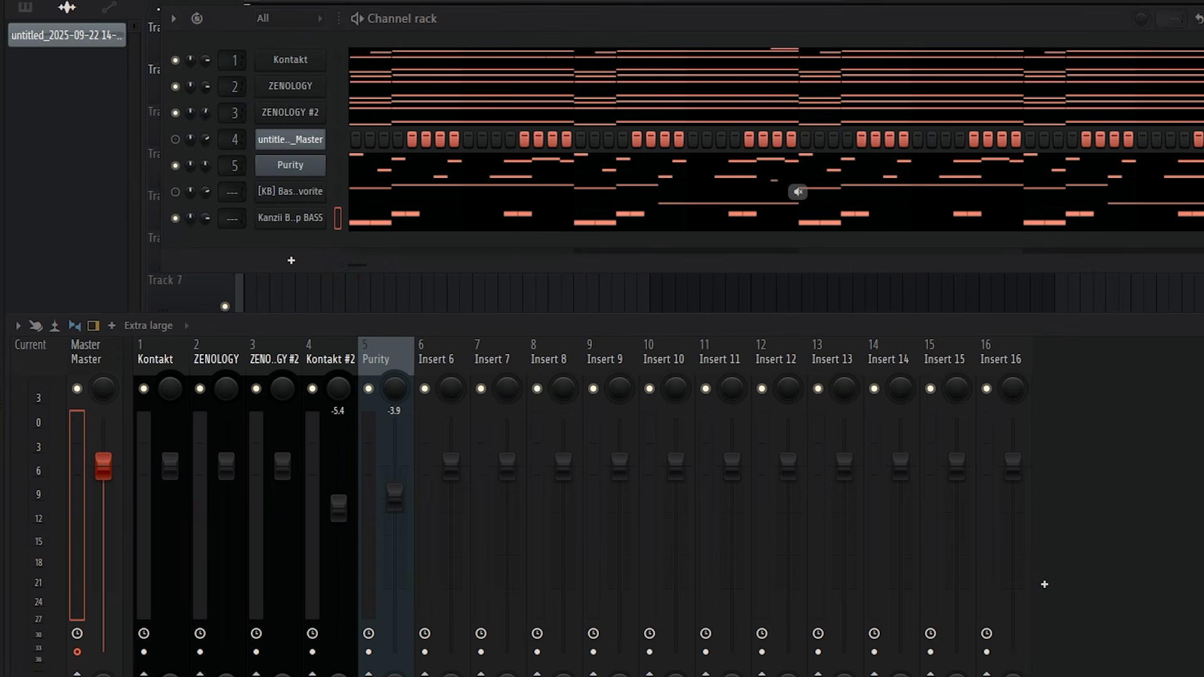
# Add another sample to the channel rack and draw a short G#2 note followed by a longer G#3 note leading into bar 3.
pyautogui.moveTo(223, 465); pyautogui.dragTo(1161, 175)
pyautogui.click(389, 243)
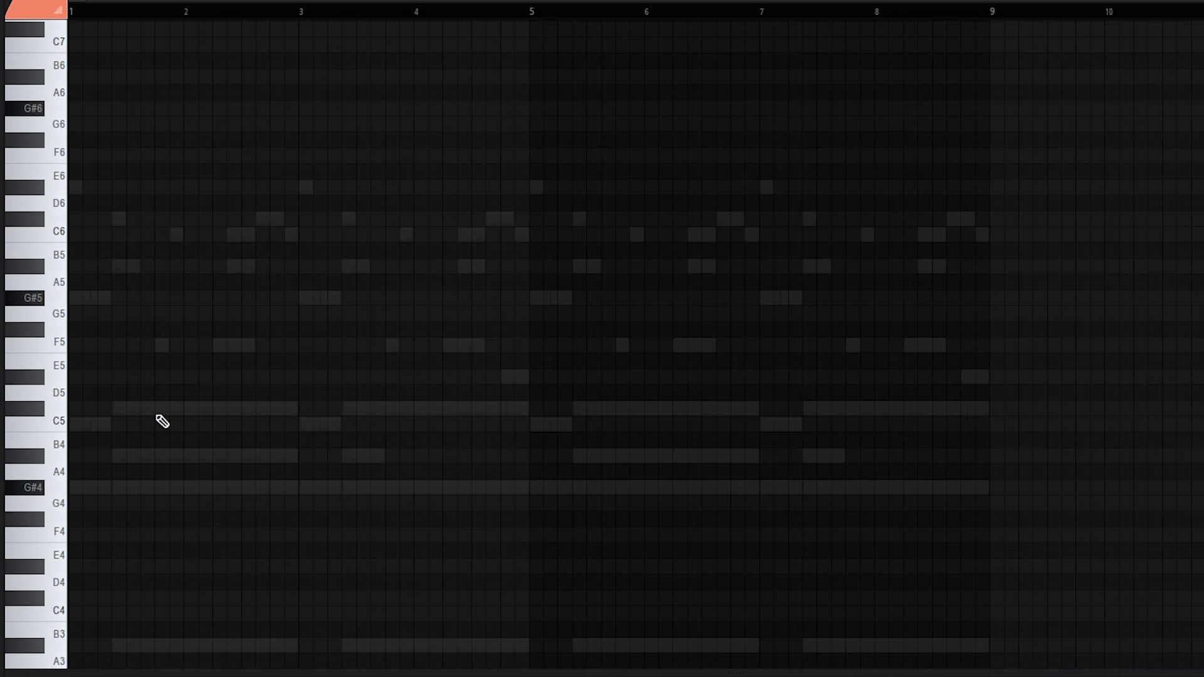
pyautogui.click(295, 317)
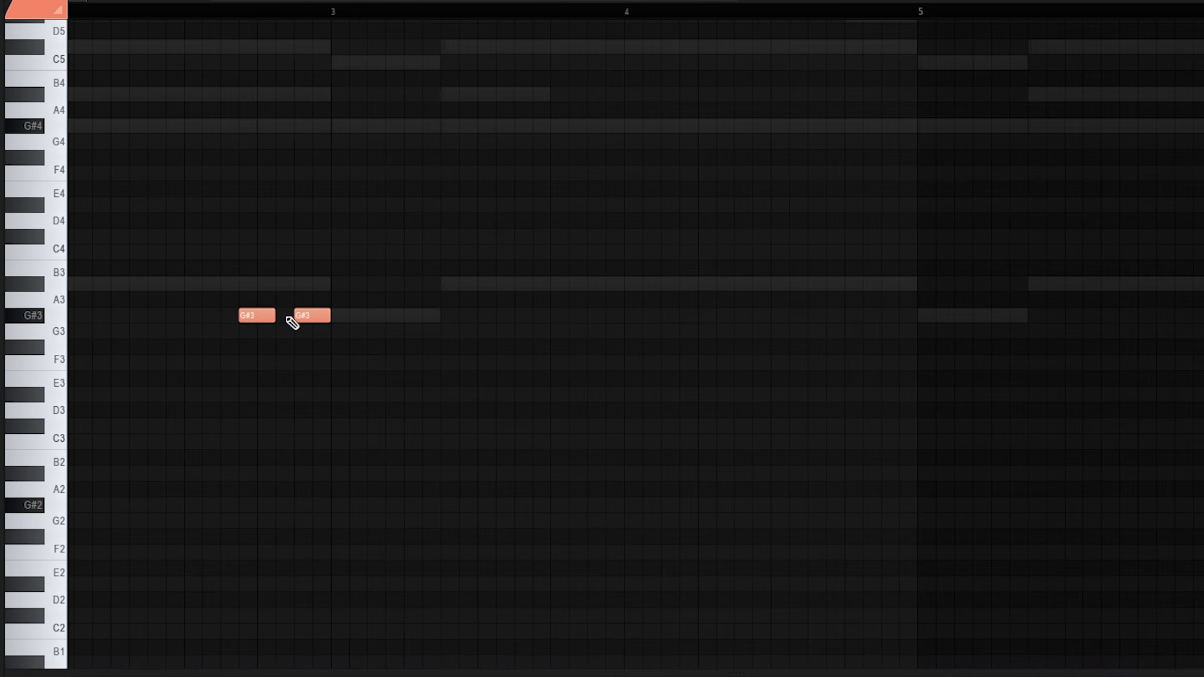
pyautogui.press('space')
pyautogui.moveTo(277, 316); pyautogui.dragTo(403, 319)
pyautogui.press('space')
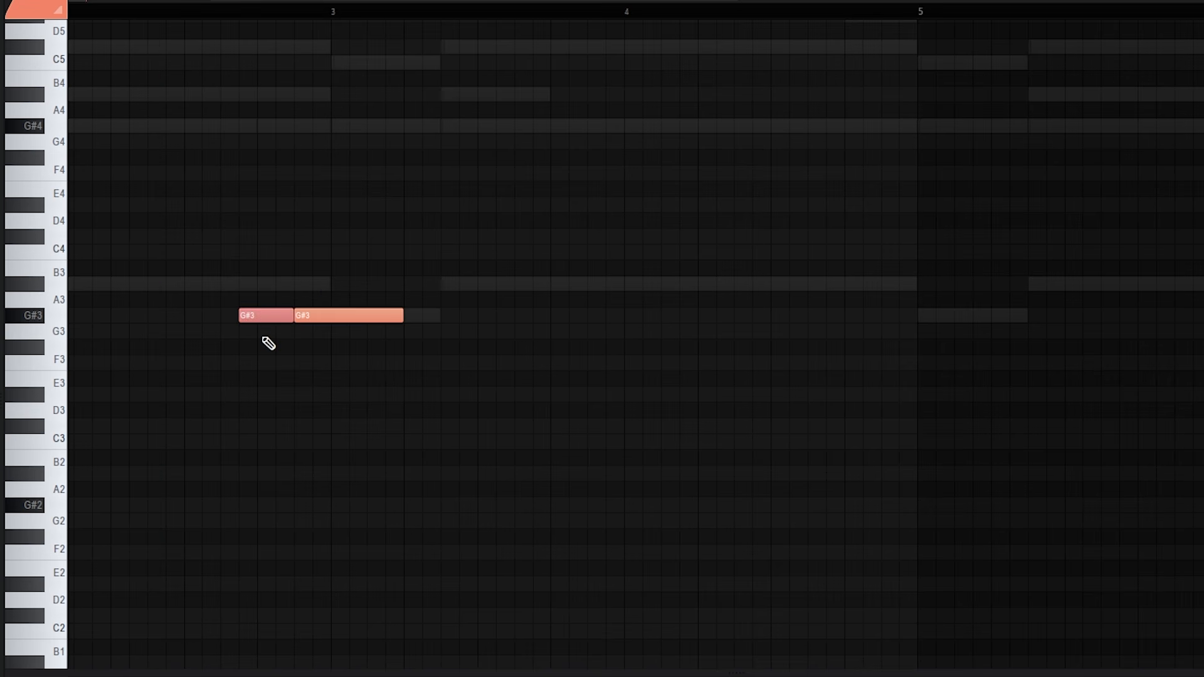
pyautogui.press('space')
pyautogui.scroll(-2, 268, 343)
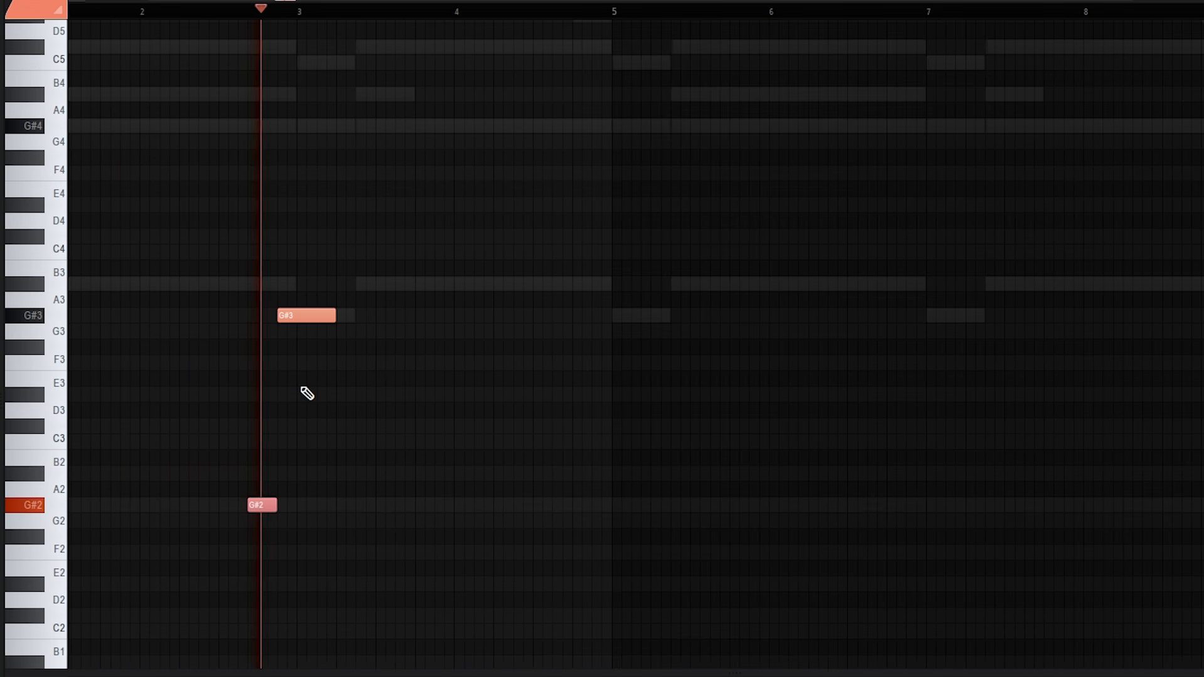
pyautogui.press('space')
# Draw three very short, evenly spaced G#3 notes from the middle of bar 4 and play them.
pyautogui.scroll(2, 539, 316)
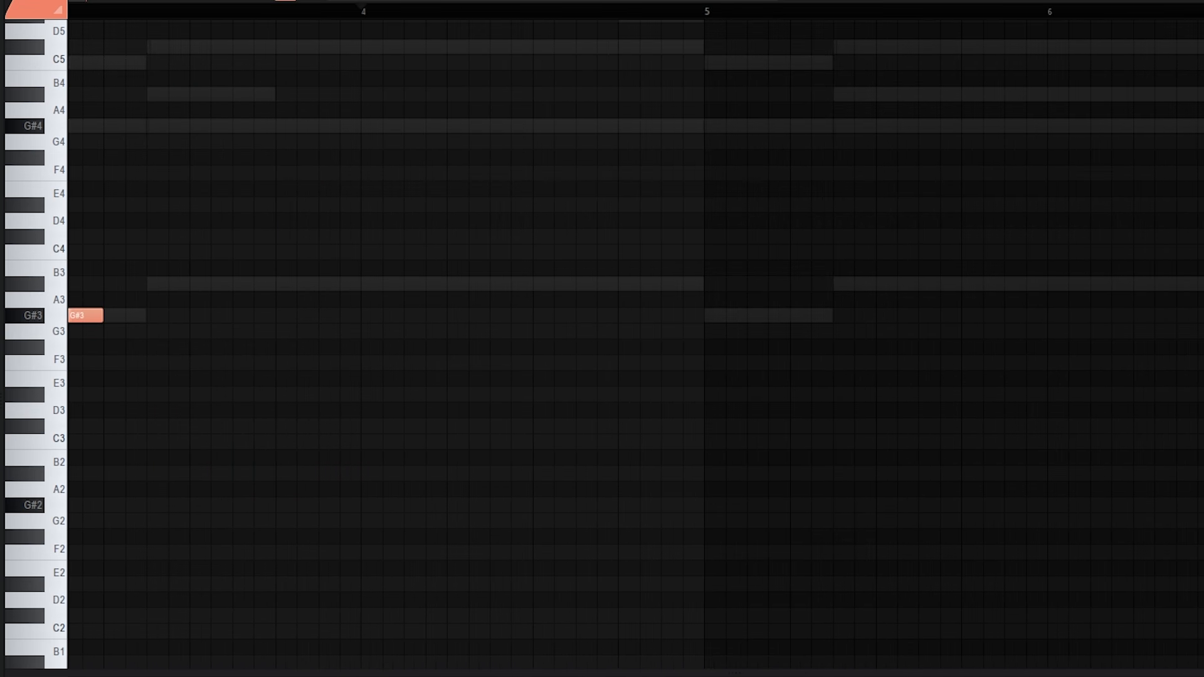
pyautogui.click(55, 0)
pyautogui.click(91, 107)
pyautogui.scroll(-3, 561, 332)
pyautogui.click(559, 321)
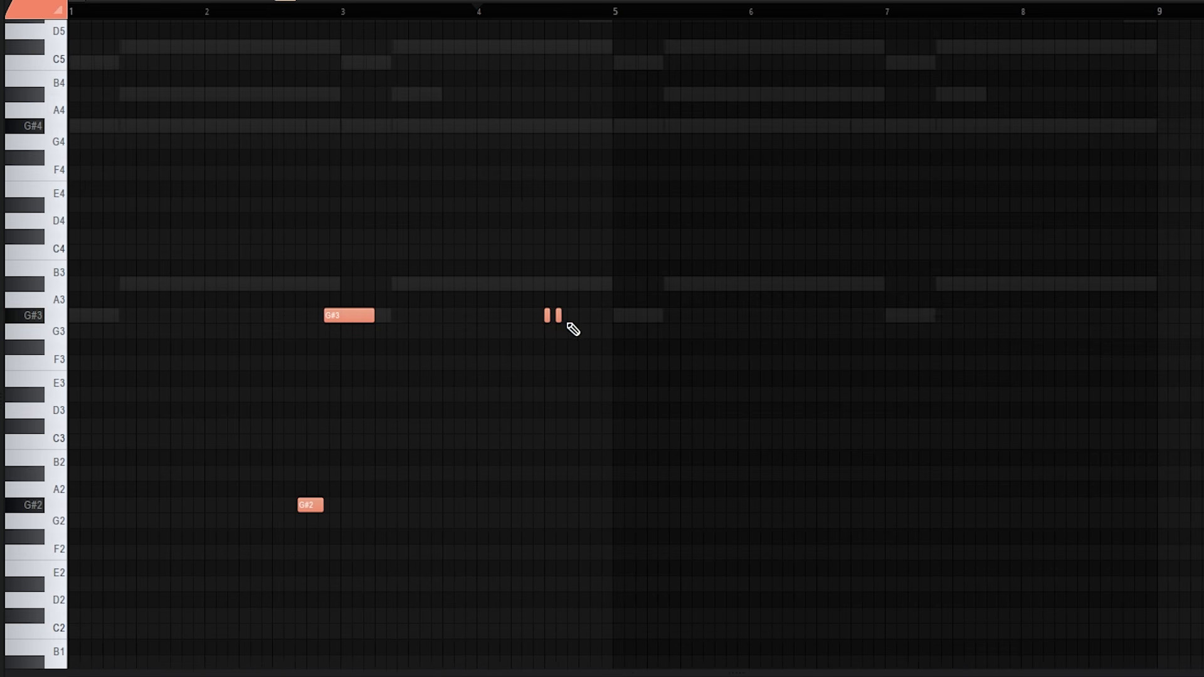
pyautogui.click(571, 316)
pyautogui.scroll(2, 690, 314)
pyautogui.press('space')
pyautogui.scroll(-3, 669, 374)
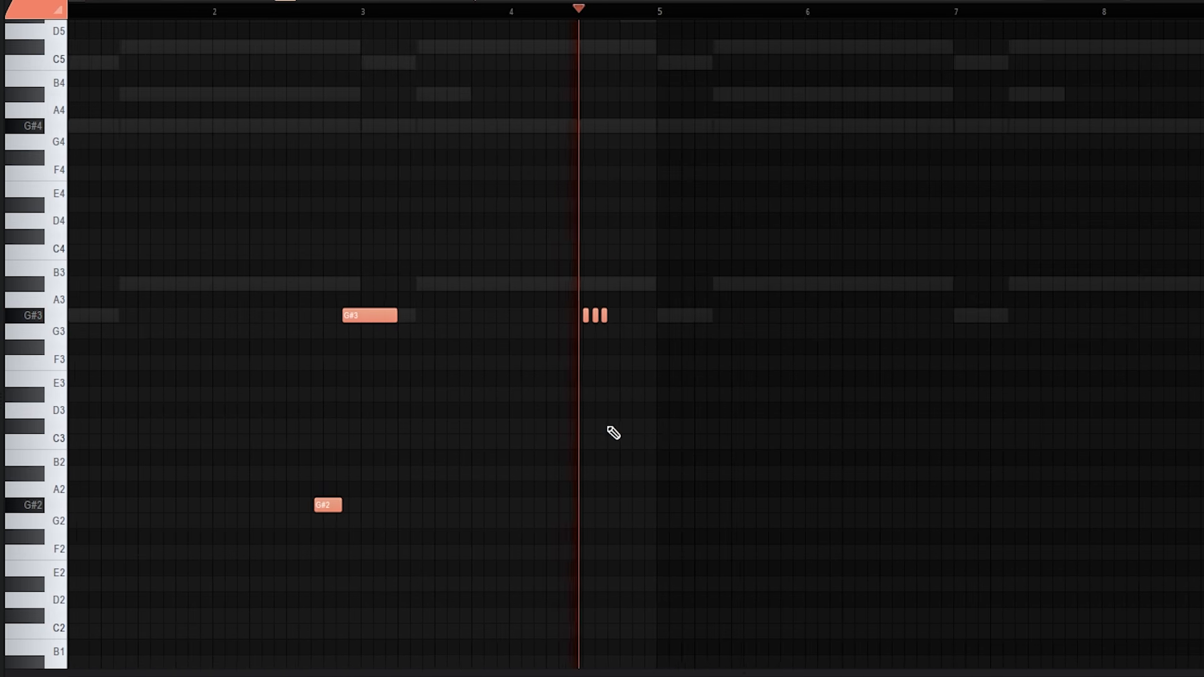
# Add a G#2 note and a short G#3 note at the end of bar 4, plus a one-step G#4 note above them.
pyautogui.scroll(3, 612, 433)
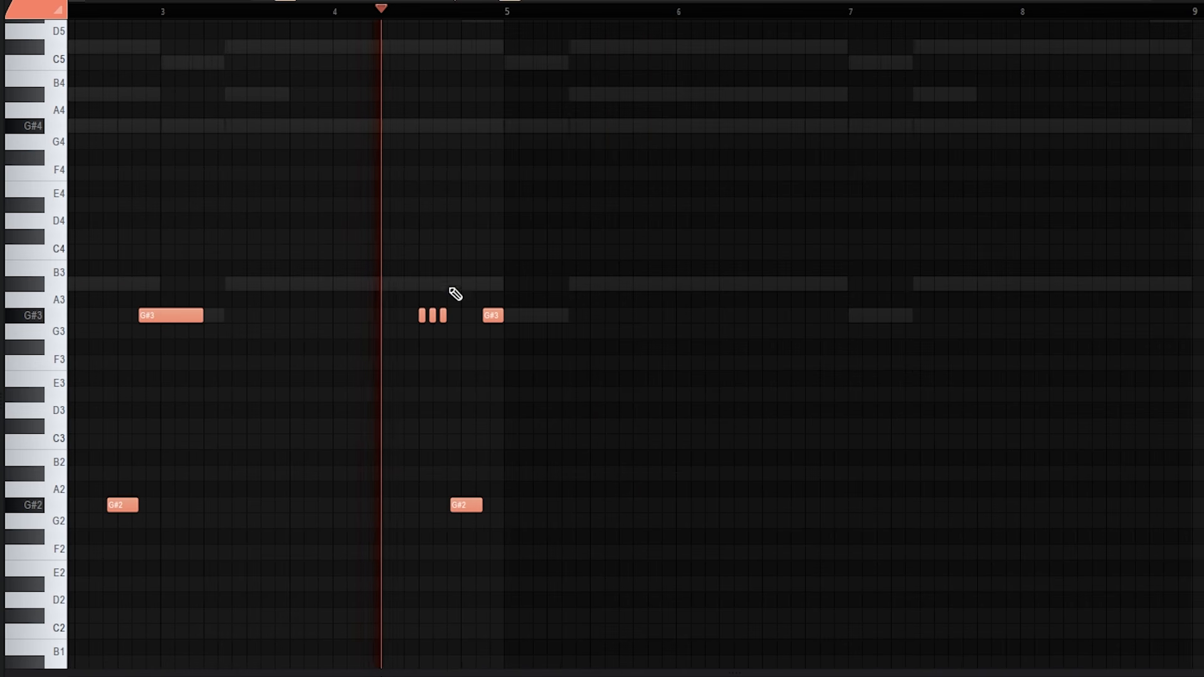
pyautogui.scroll(2, 457, 351)
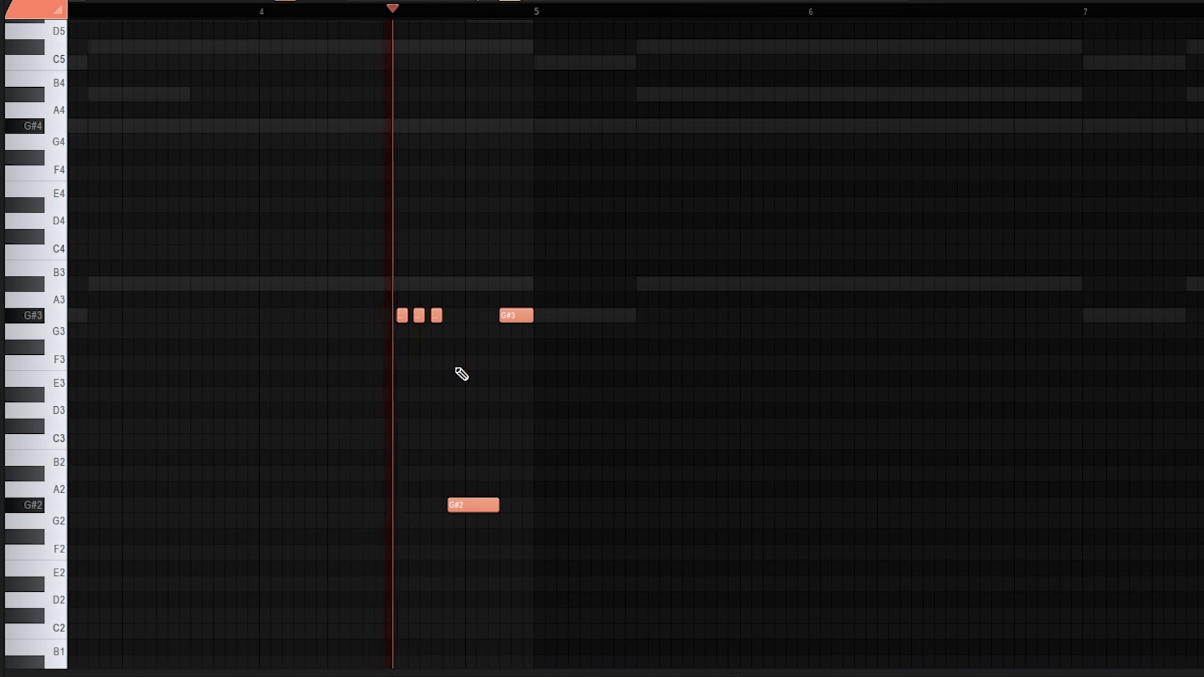
pyautogui.scroll(4, 457, 368)
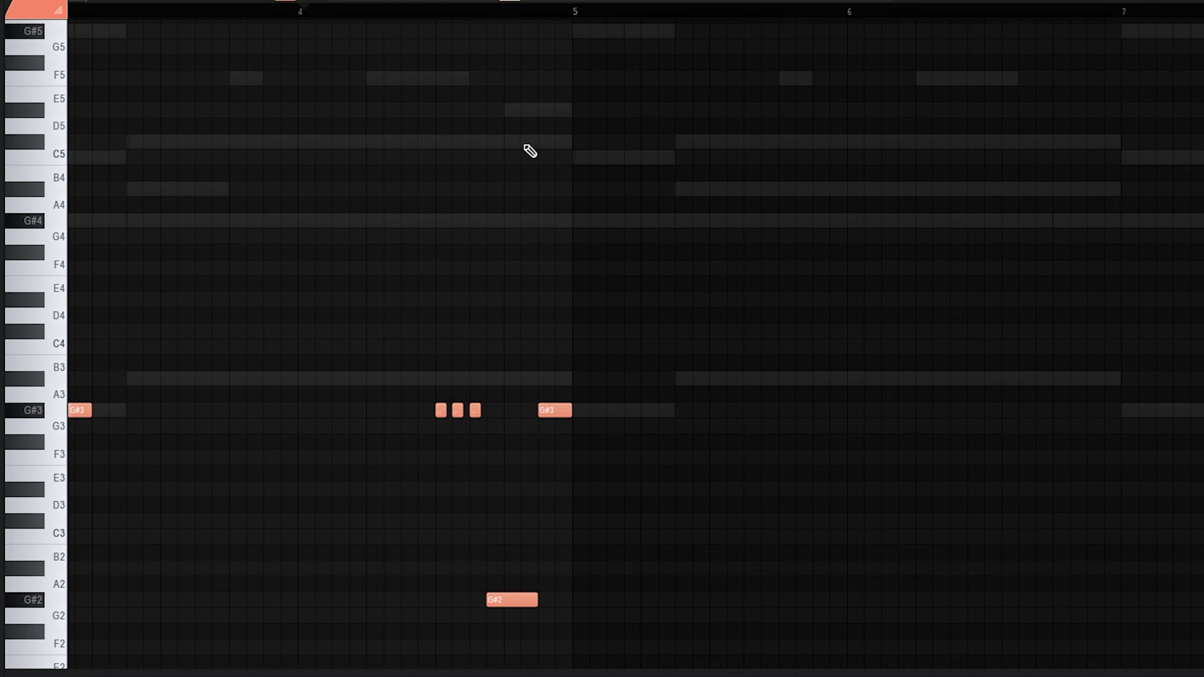
pyautogui.scroll(3, 513, 270)
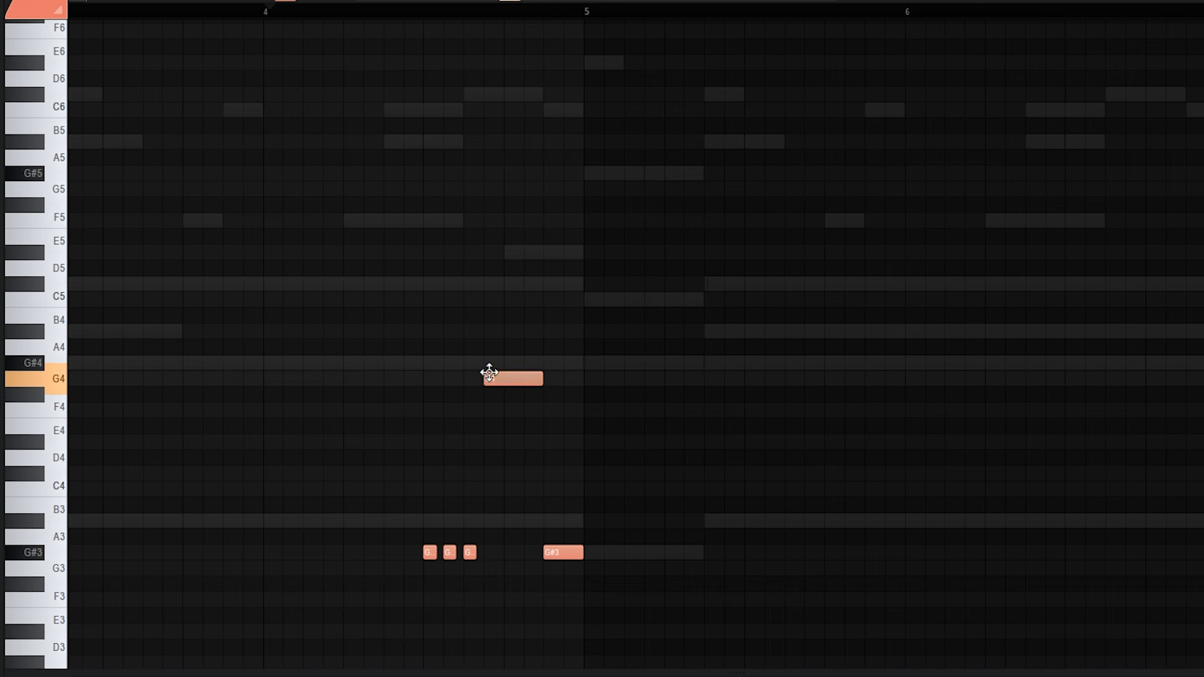
pyautogui.moveTo(489, 372); pyautogui.dragTo(504, 343)
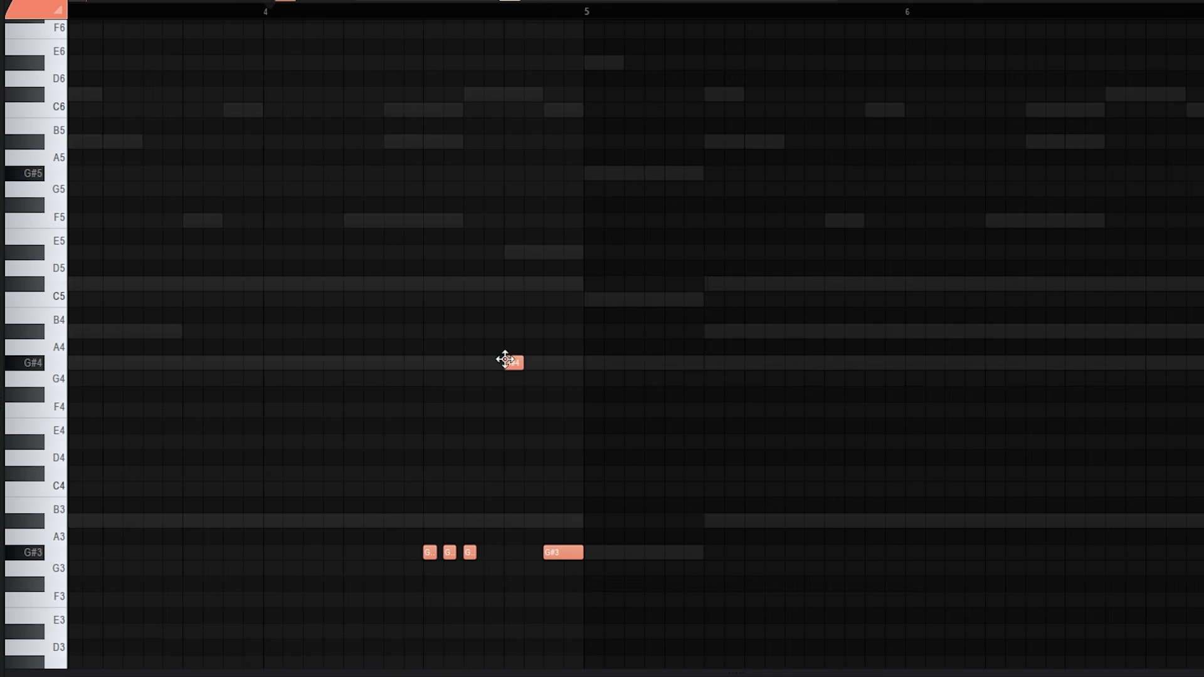
pyautogui.doubleClick(505, 360)
pyautogui.click(535, 347)
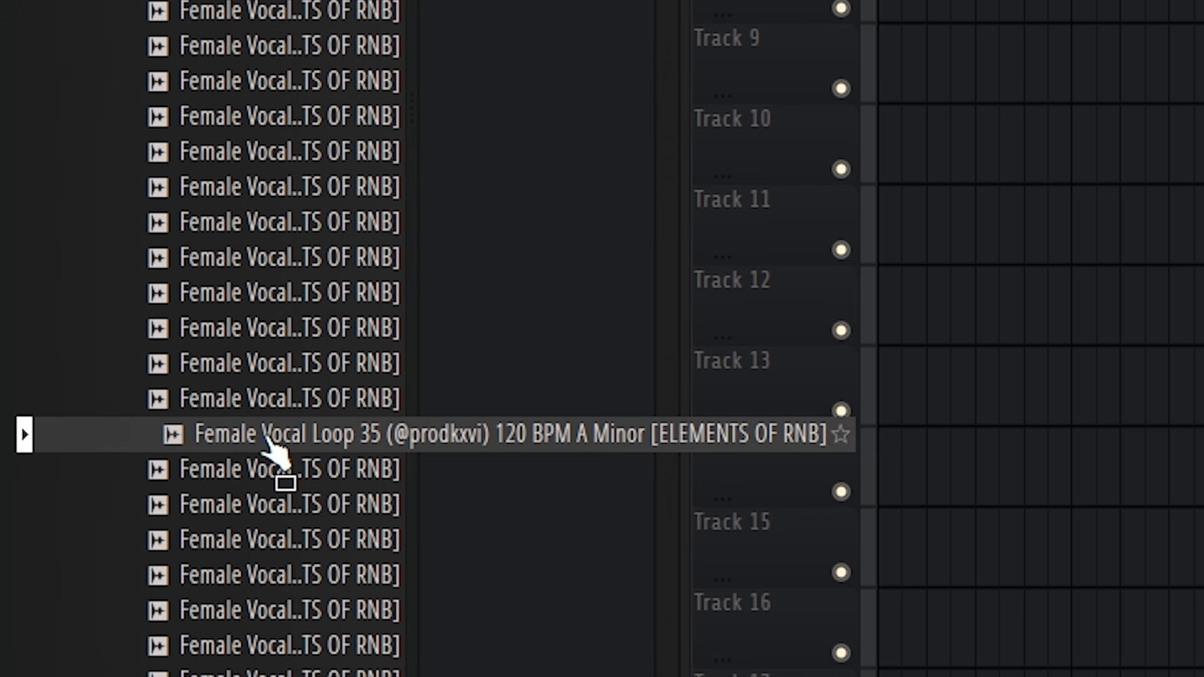
# Audition the female vocal loops and place Female Vocal Loop 34 (154 BPM, G Minor) at the start of Track 3 in the playlist.
pyautogui.click(251, 395)
pyautogui.click(245, 369)
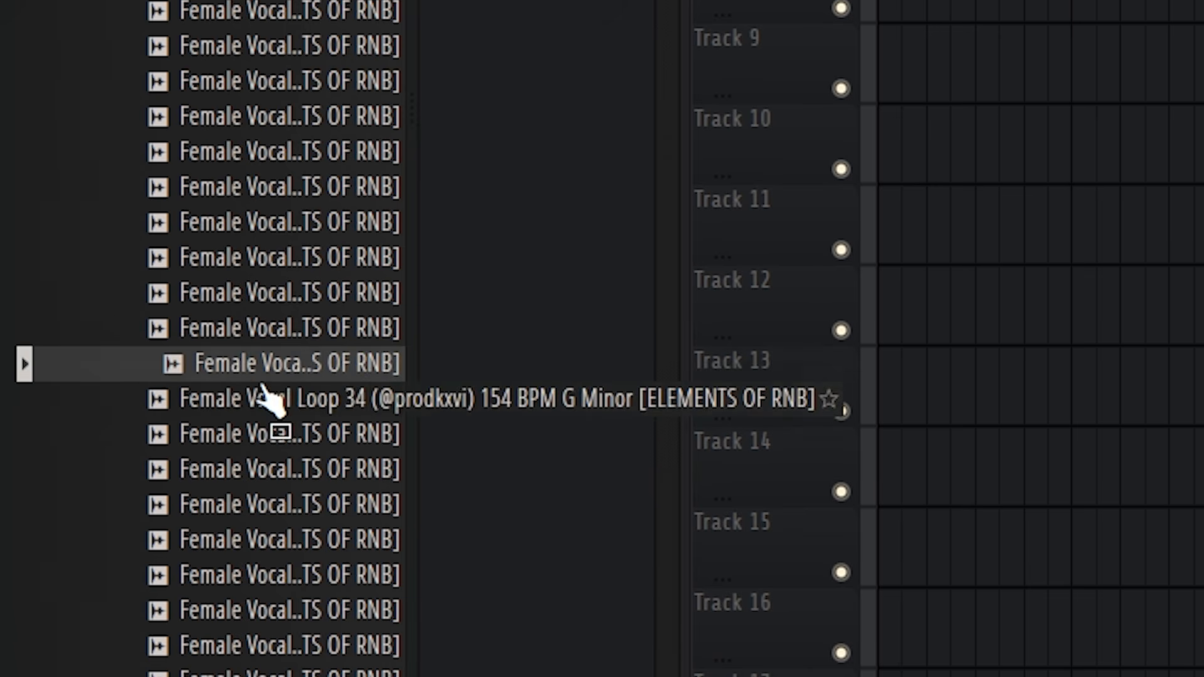
pyautogui.click(271, 395)
pyautogui.moveTo(274, 395); pyautogui.dragTo(569, 11)
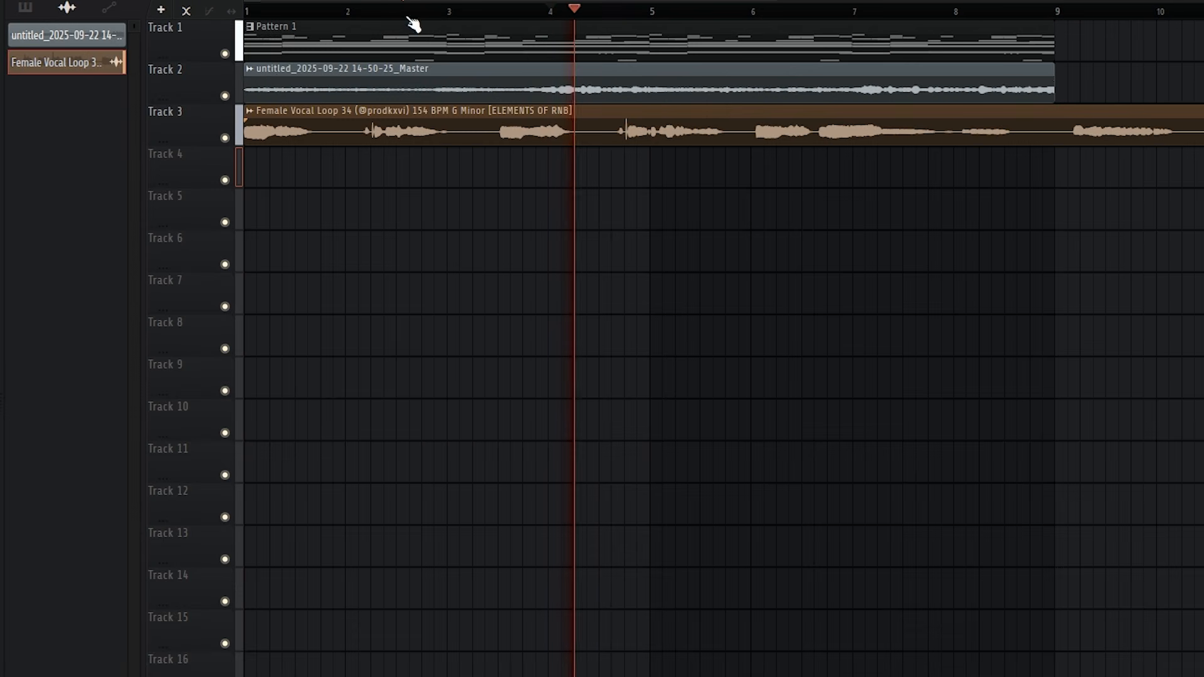
# Set the vocal loop clip's time-stretching mode to Stretch, play it with the beat, and reverse the sample.
pyautogui.scroll(-3, 408, 13)
pyautogui.press('space')
pyautogui.doubleClick(303, 132)
pyautogui.click(572, 278)
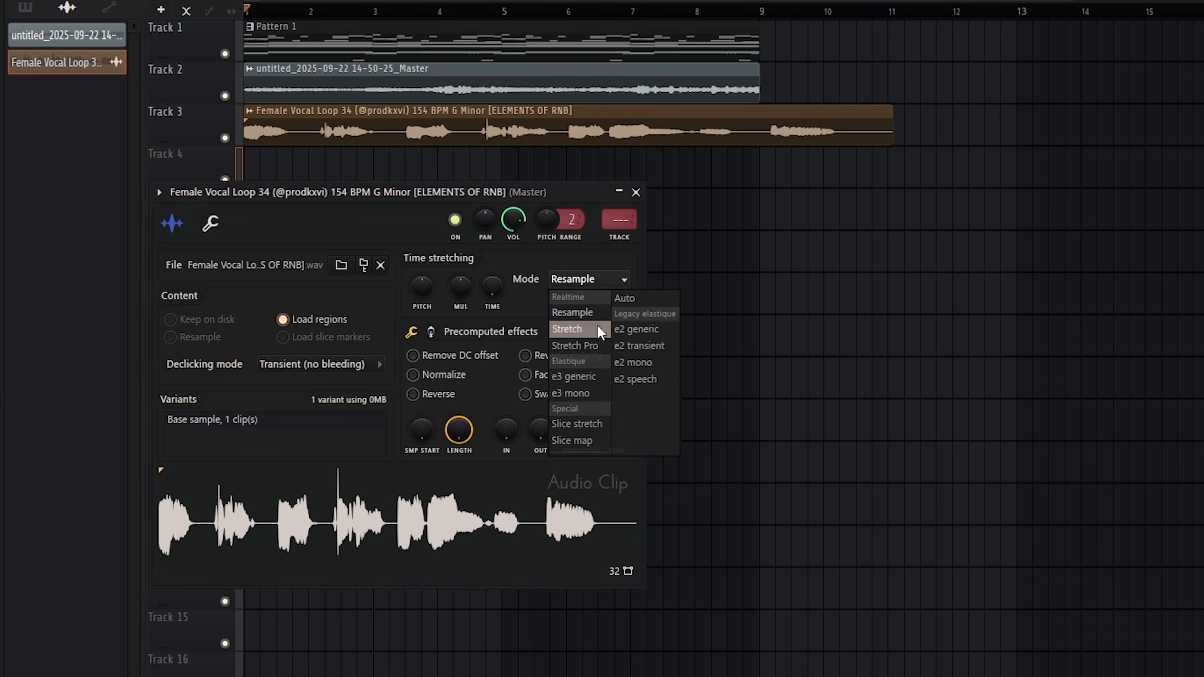
pyautogui.click(597, 325)
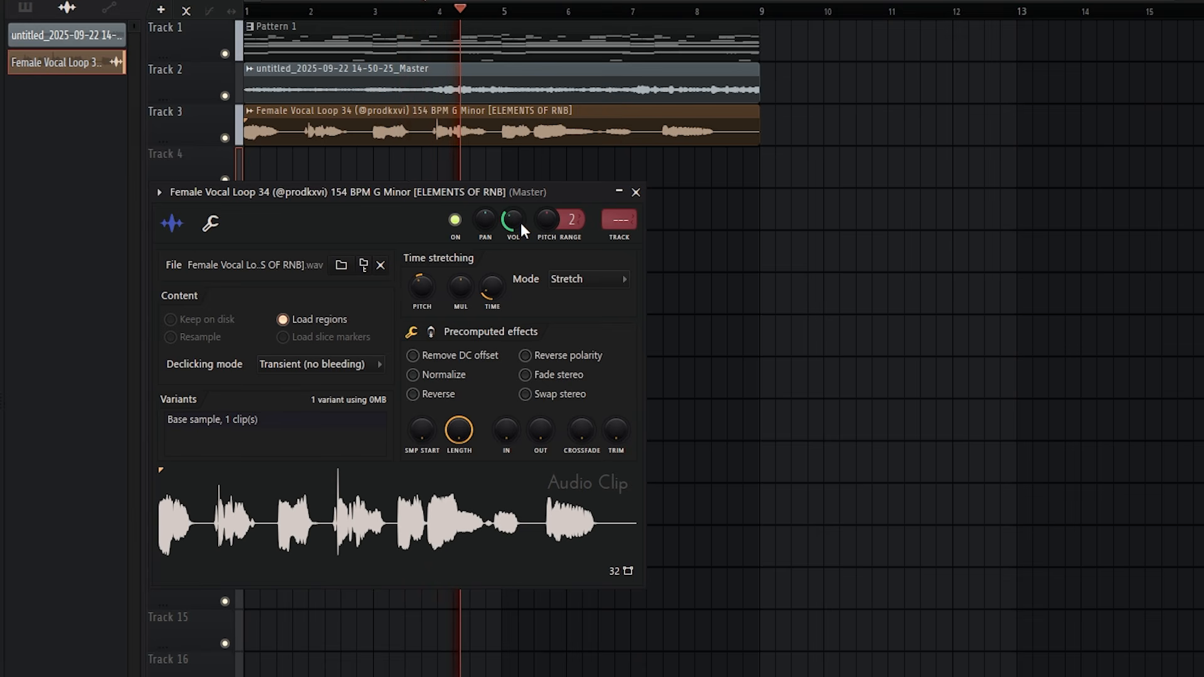
pyautogui.press('space')
pyautogui.click(412, 394)
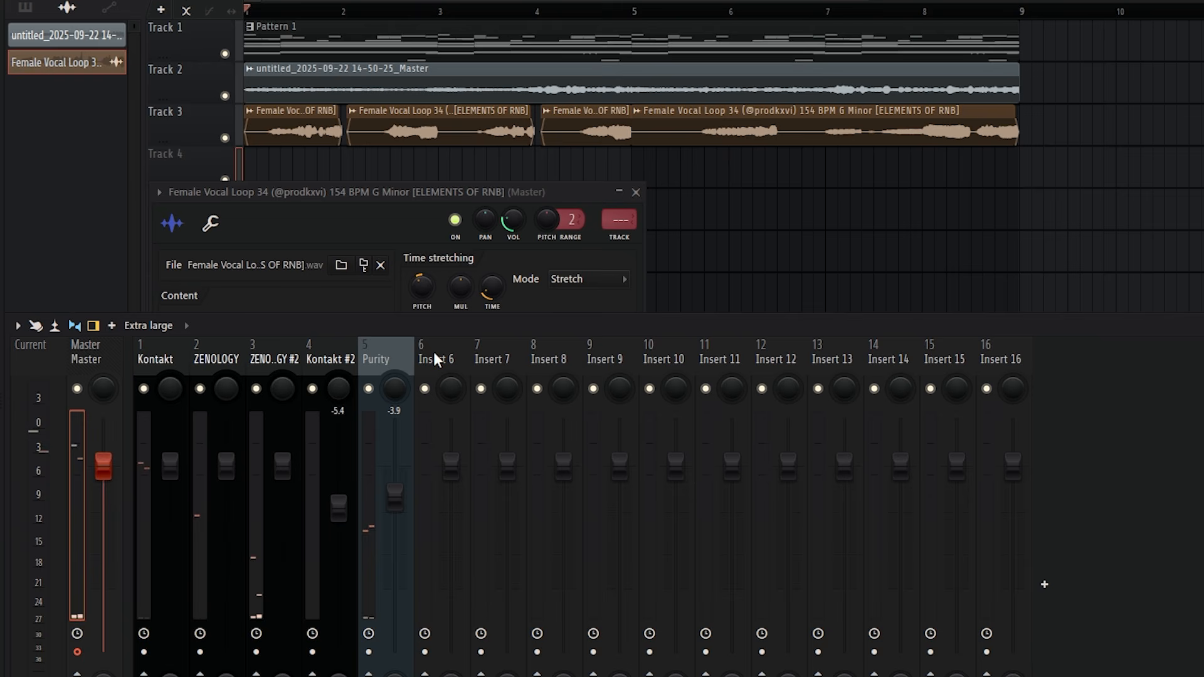
# Route the vocal loop to mixer insert 6 and add Fruity Parametric EQ 2 with a low cut at about 500 Hz and high cut near 2.8 kHz.
pyautogui.click(435, 360)
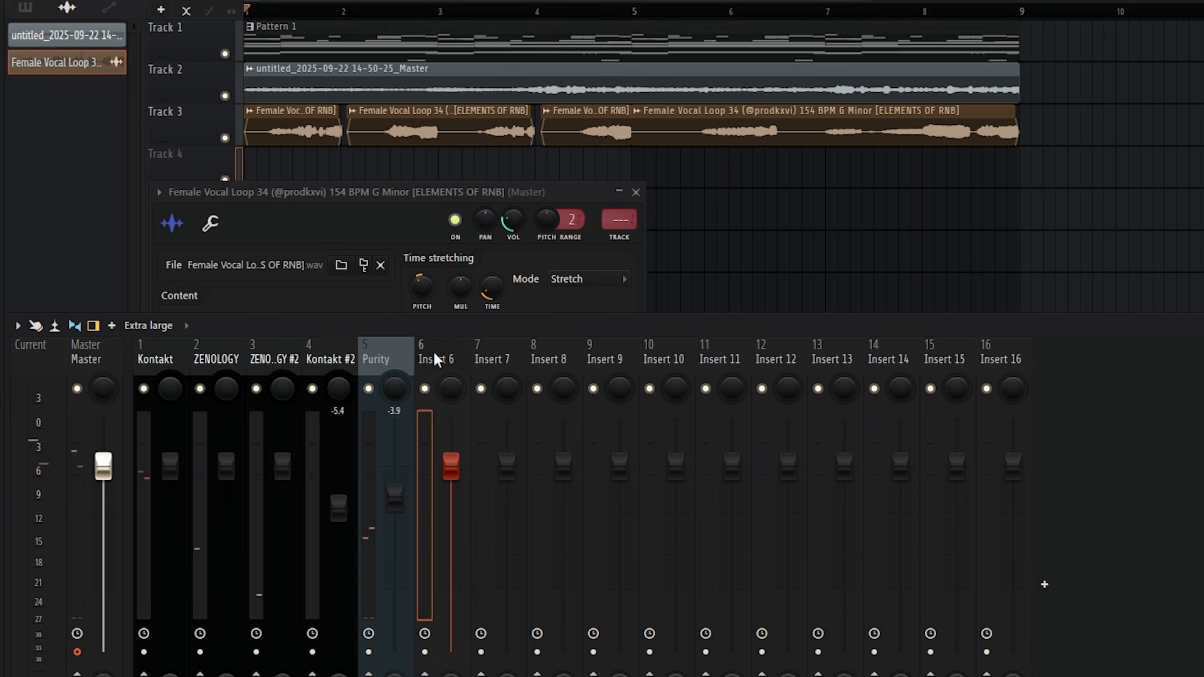
pyautogui.hotkey('ctrl', 'l')
pyautogui.click(1044, 584)
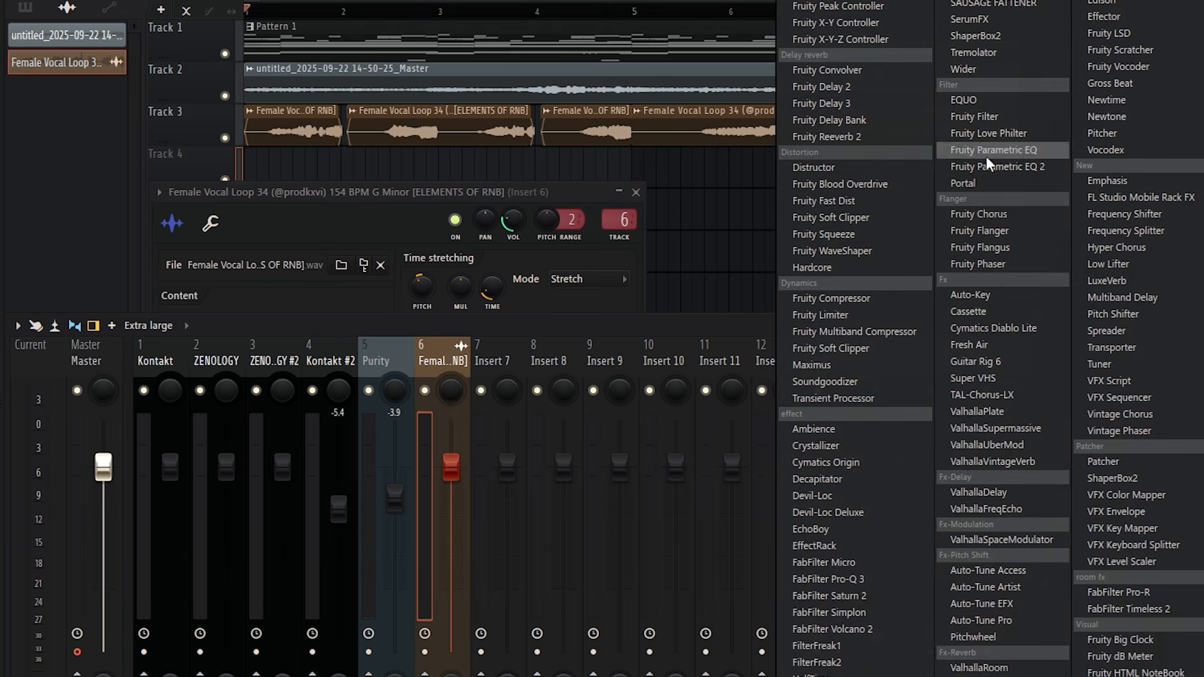
pyautogui.click(1027, 163)
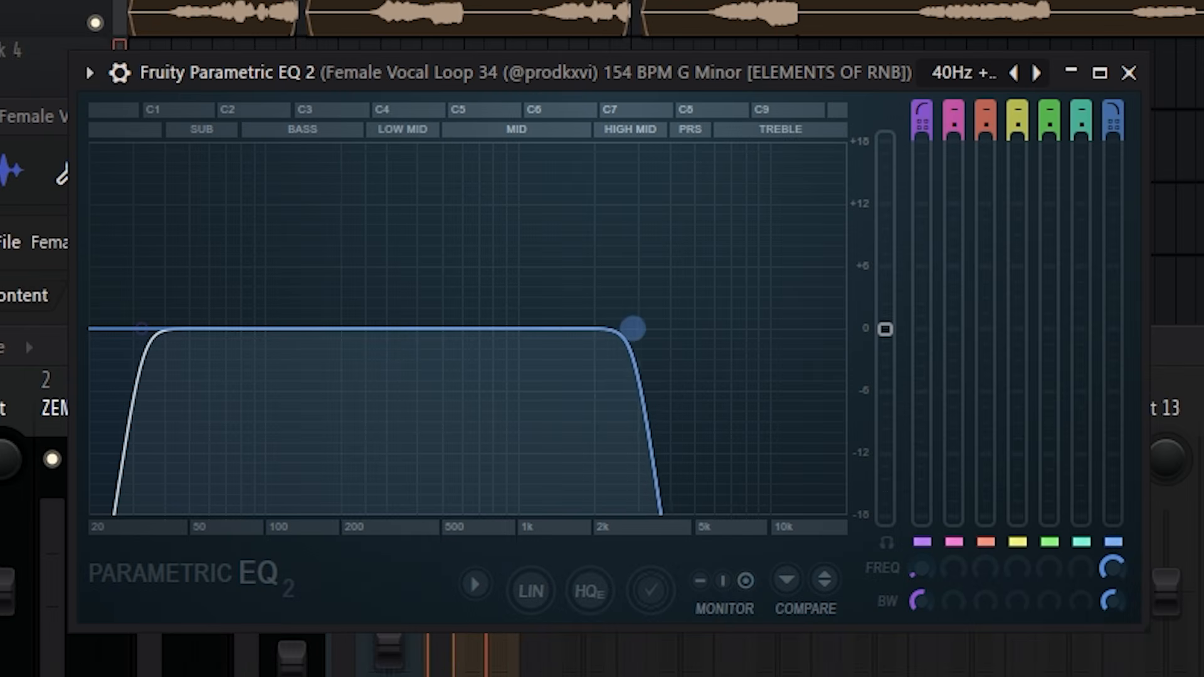
pyautogui.moveTo(139, 328); pyautogui.dragTo(443, 328)
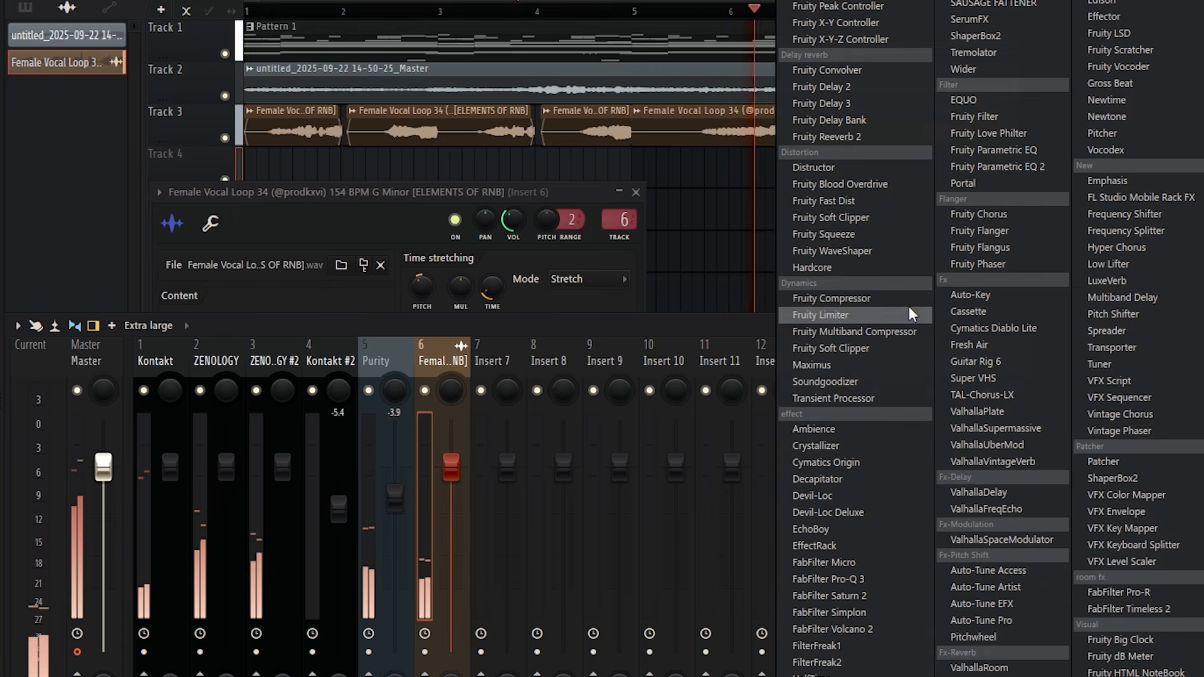
# Add the Ambience reverb to the vocal loop's mixer insert, set its dry level to -inf dB and lower the wet level.
pyautogui.click(822, 432)
pyautogui.moveTo(415, 81); pyautogui.dragTo(671, 72)
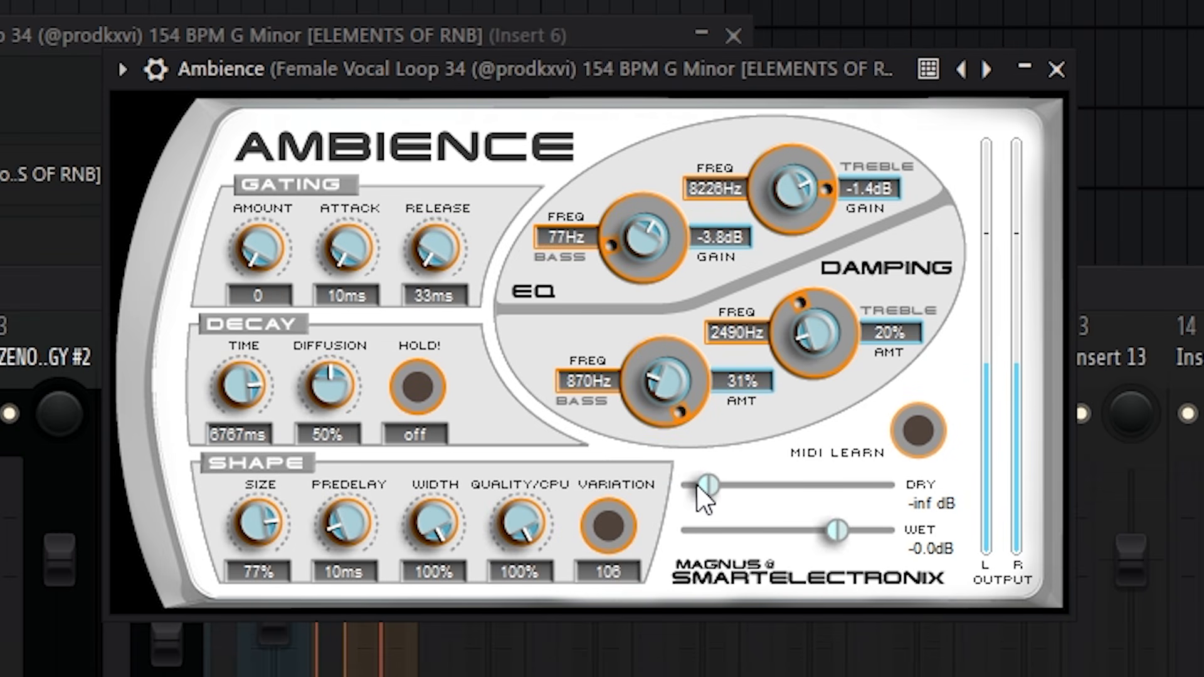
pyautogui.moveTo(825, 513); pyautogui.dragTo(789, 531)
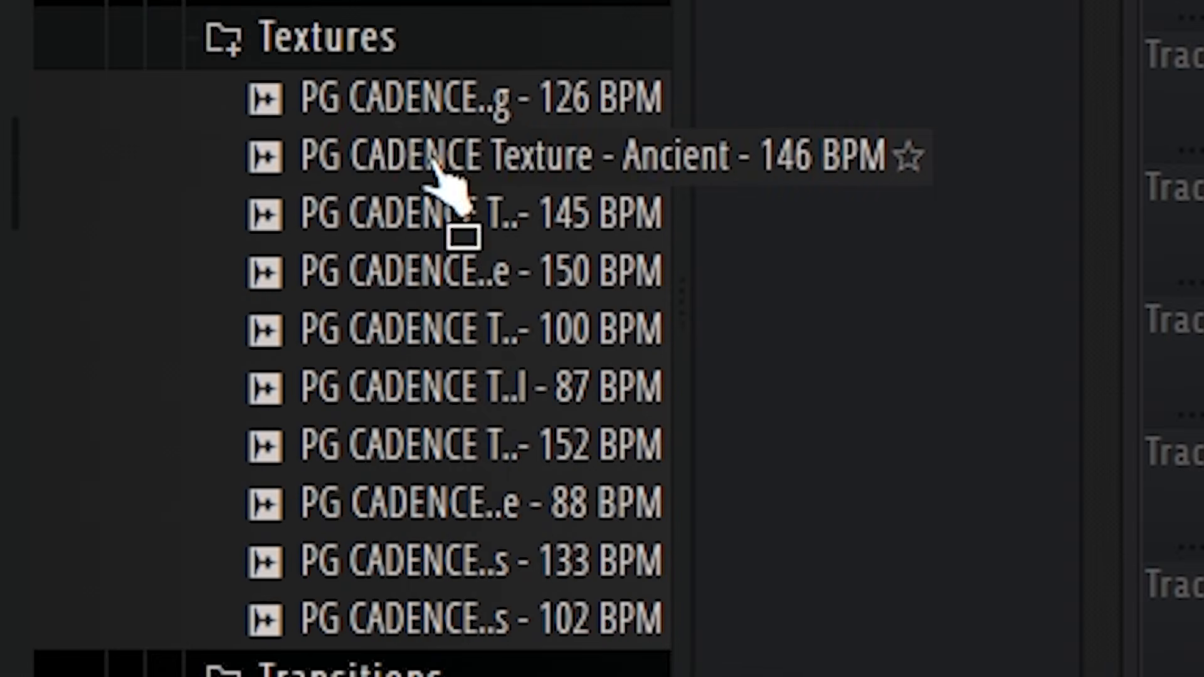
# Audition the CADENCE texture samples and place PG CADENCE Texture - Peace - 88 BPM at bar 1 of Track 4.
pyautogui.click(434, 161)
pyautogui.click(475, 221)
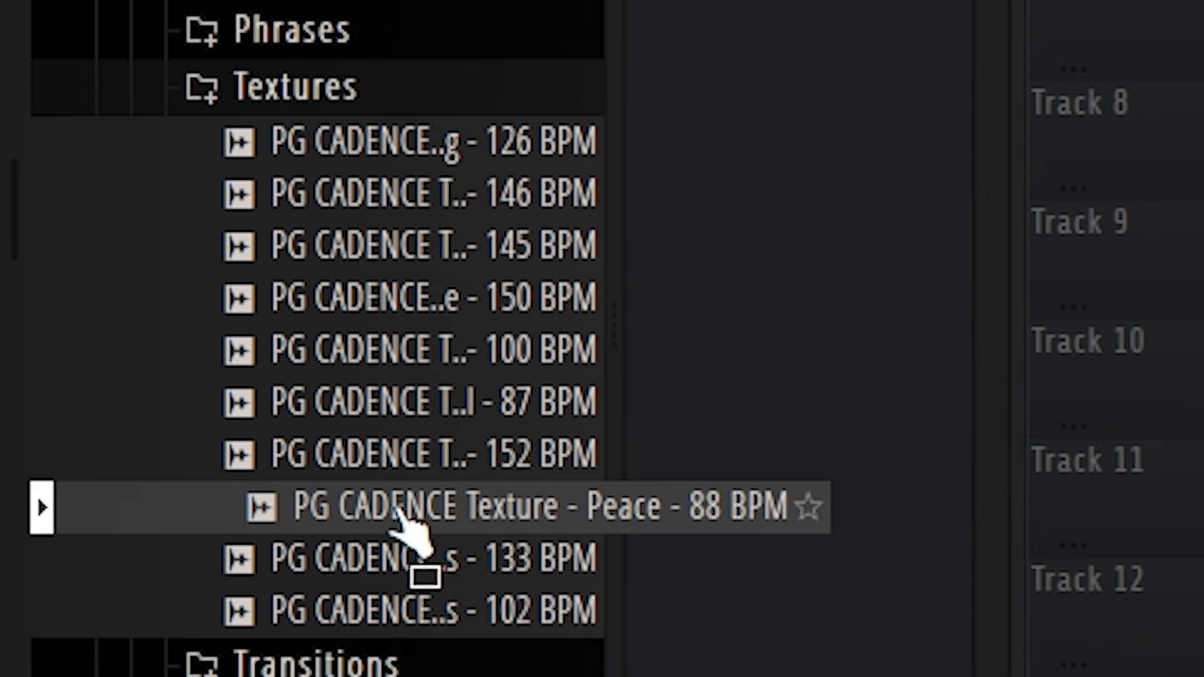
pyautogui.moveTo(399, 509); pyautogui.dragTo(350, 534)
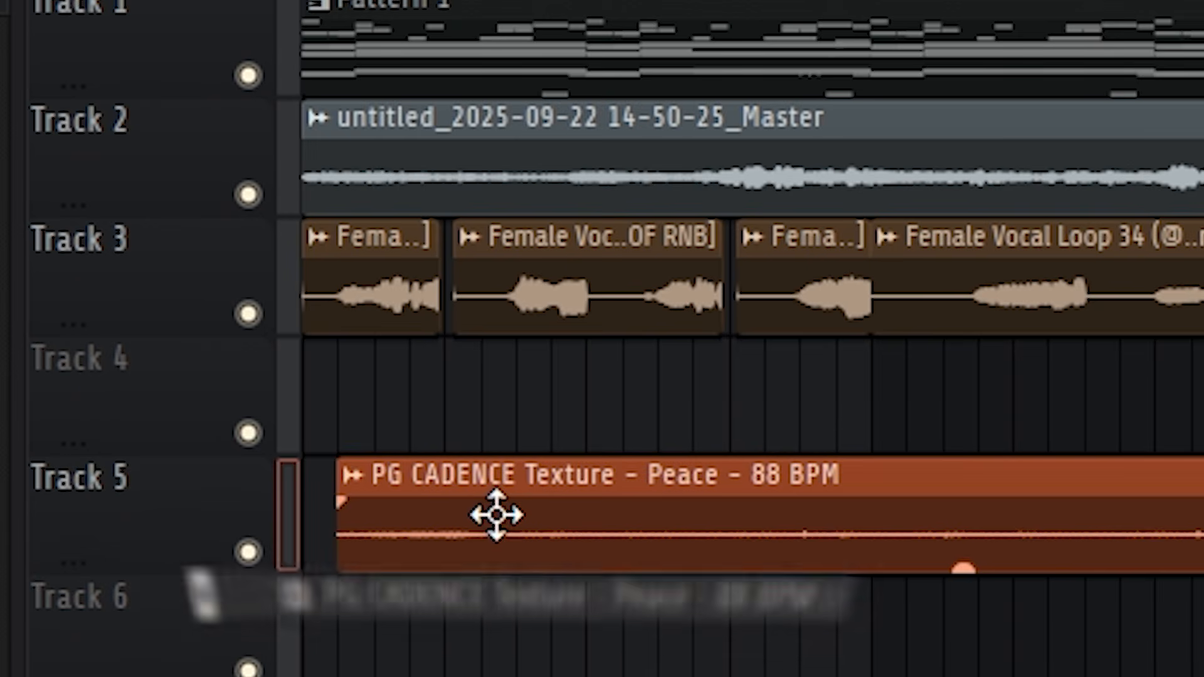
pyautogui.moveTo(497, 510); pyautogui.dragTo(81, 347)
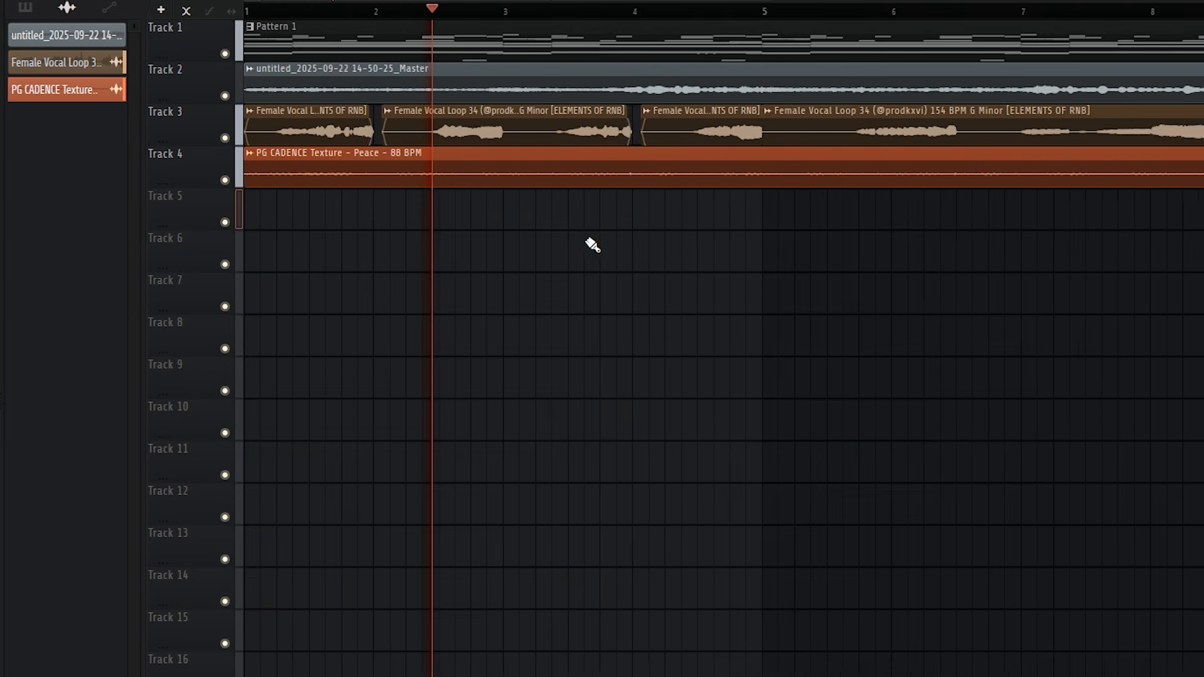
# Browse the accent samples, place Dreamy Arp [Accent] at bar 1 of Track 4 and play it with the beat.
pyautogui.scroll(-2, 583, 242)
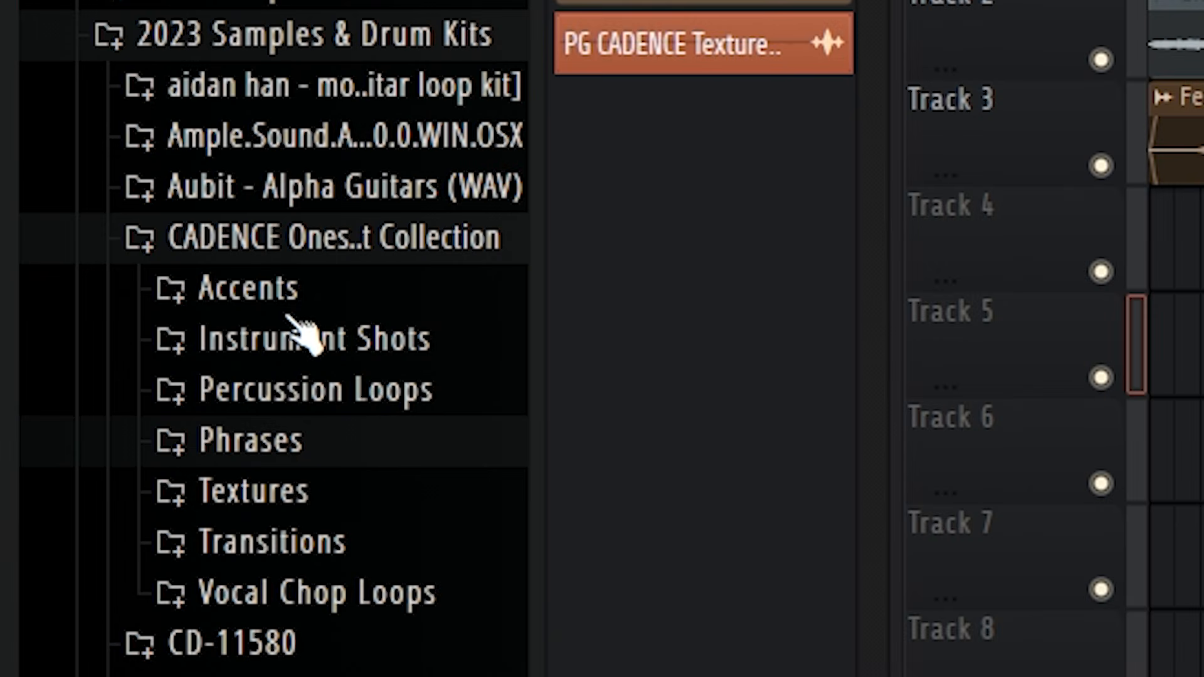
pyautogui.click(305, 336)
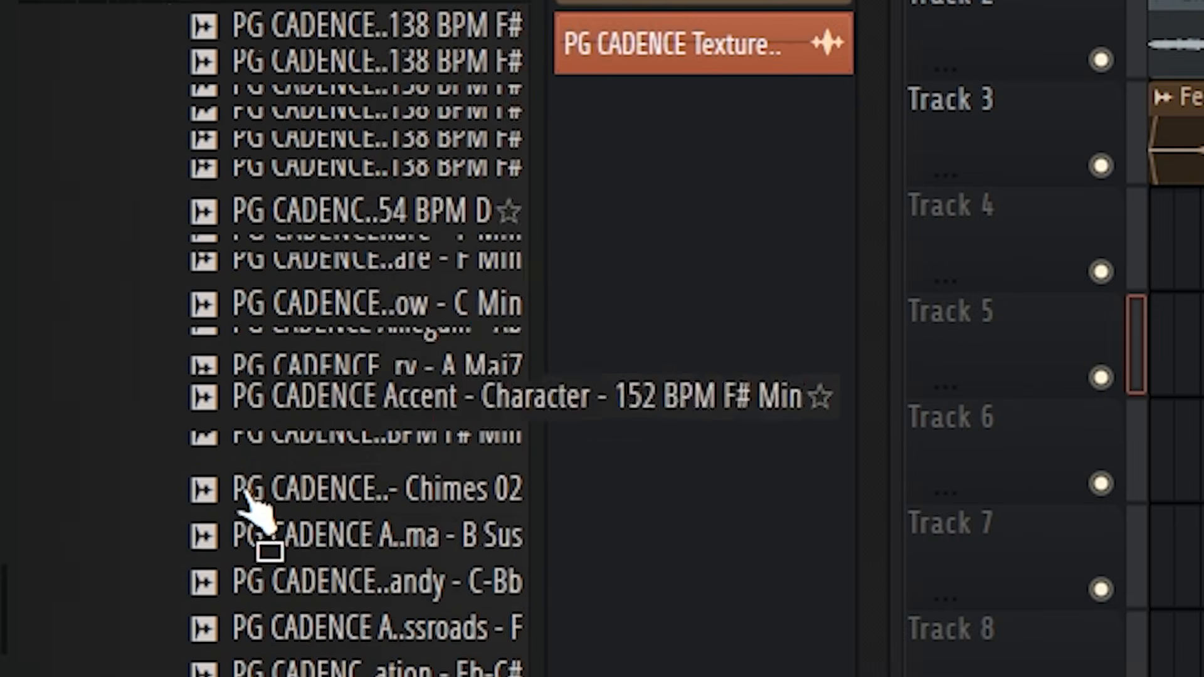
pyautogui.moveTo(255, 505); pyautogui.dragTo(250, 444)
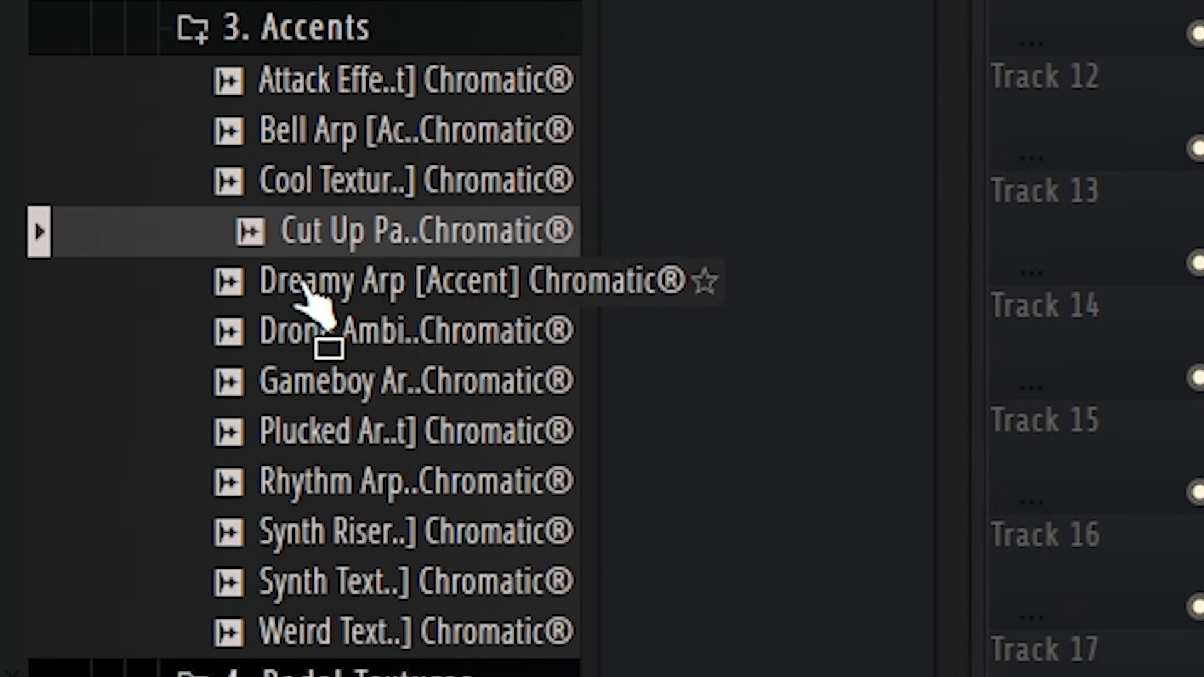
pyautogui.moveTo(323, 309); pyautogui.dragTo(188, 354)
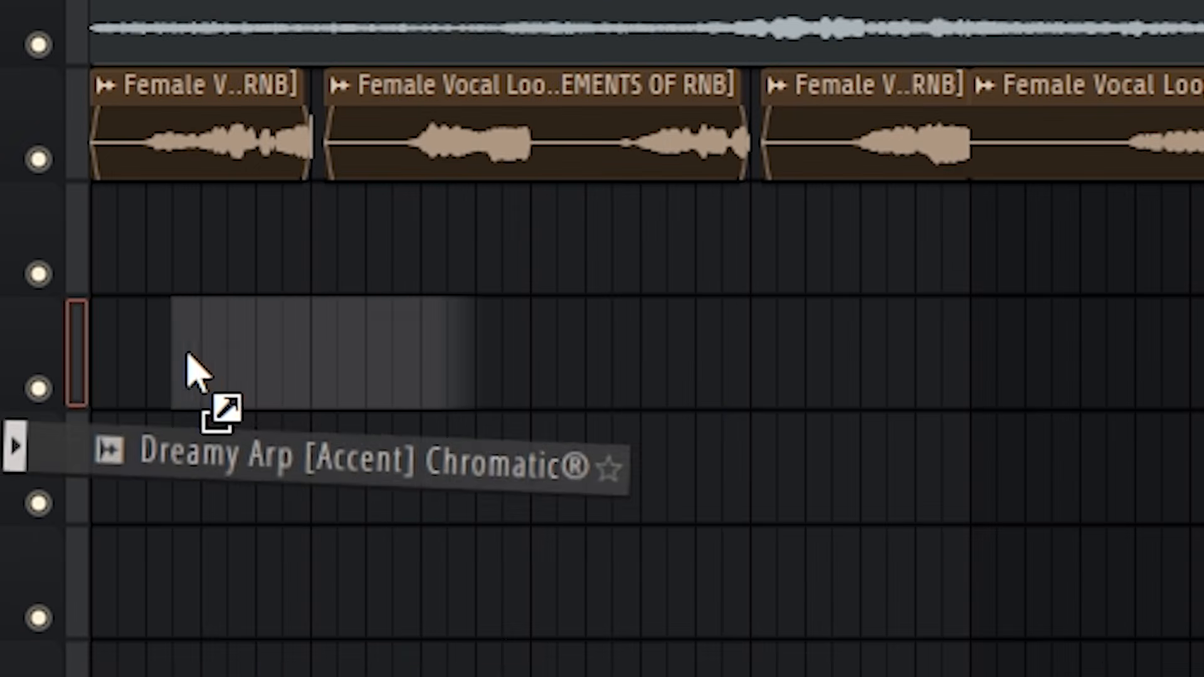
pyautogui.press('space')
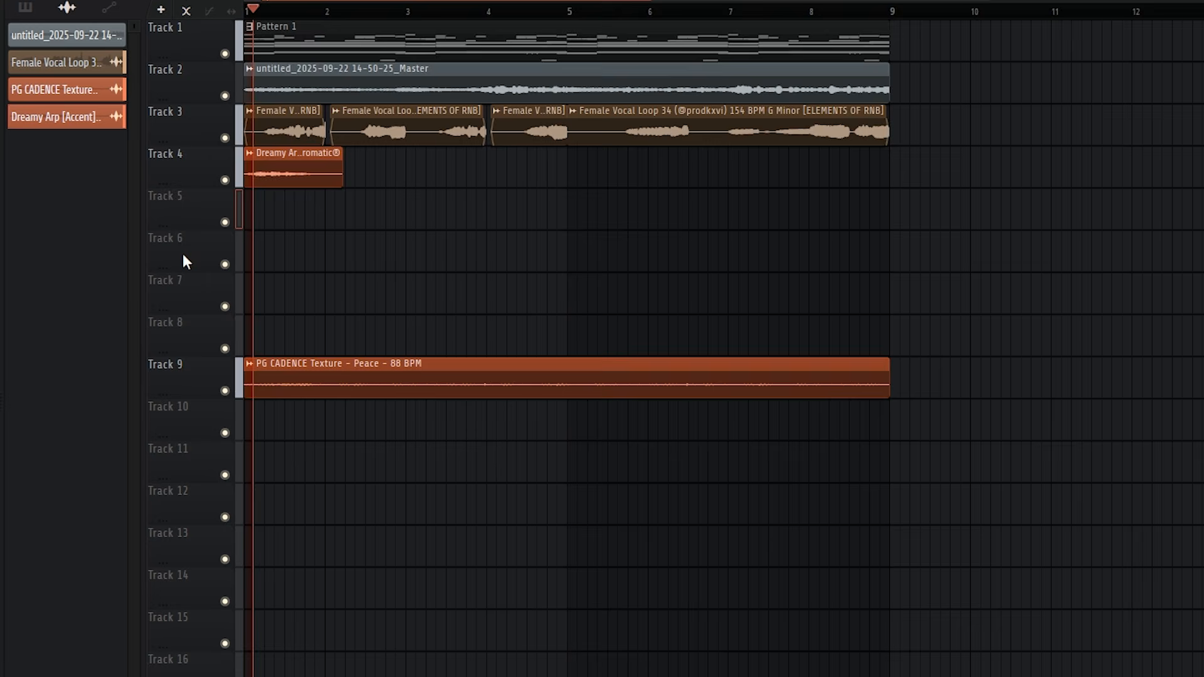
pyautogui.scroll(5, 182, 254)
pyautogui.press('space')
# Open the Dreamy Arp clip's sample settings and change its time-stretching mode from Resample.
pyautogui.doubleClick(420, 176)
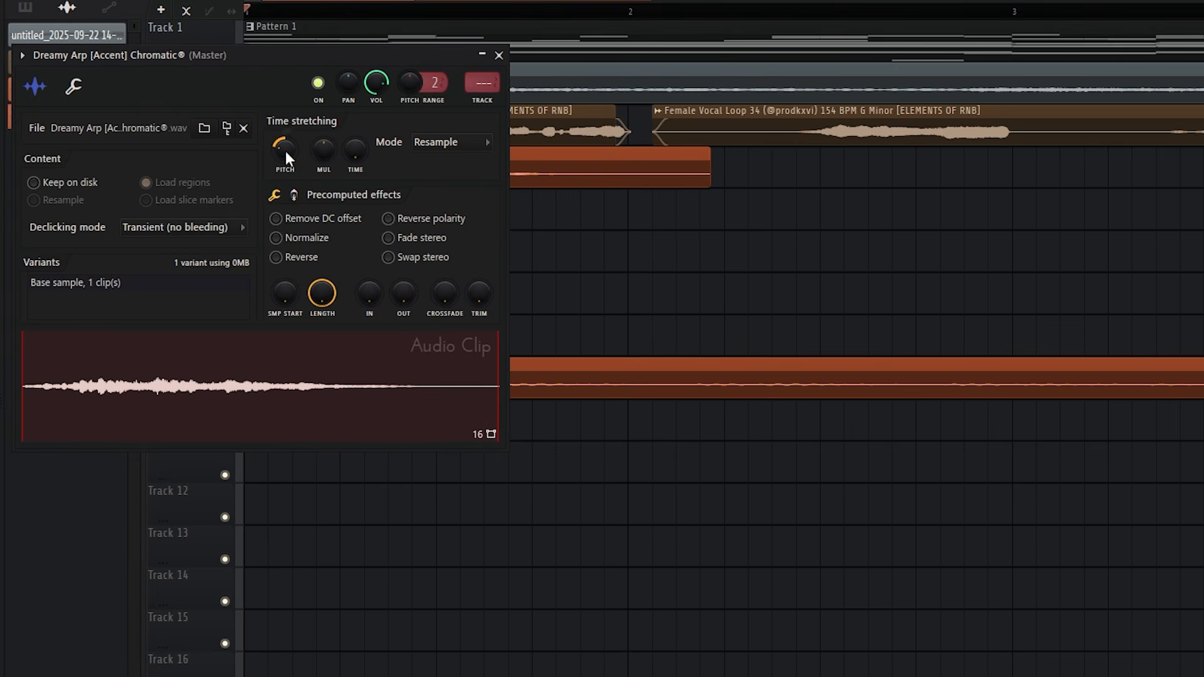
pyautogui.click(488, 148)
pyautogui.click(445, 184)
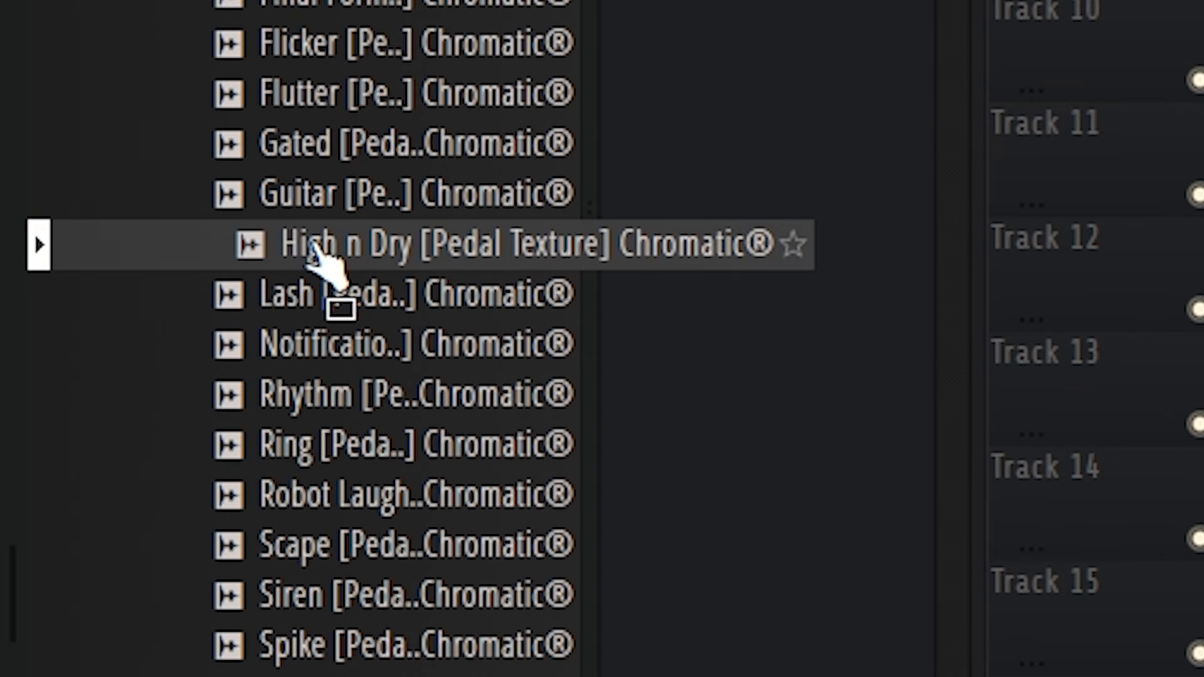
# Place High n Dry [Pedal Texture] on Track 5 one beat before bar 2 and open its sample settings.
pyautogui.moveTo(317, 245); pyautogui.dragTo(761, 0)
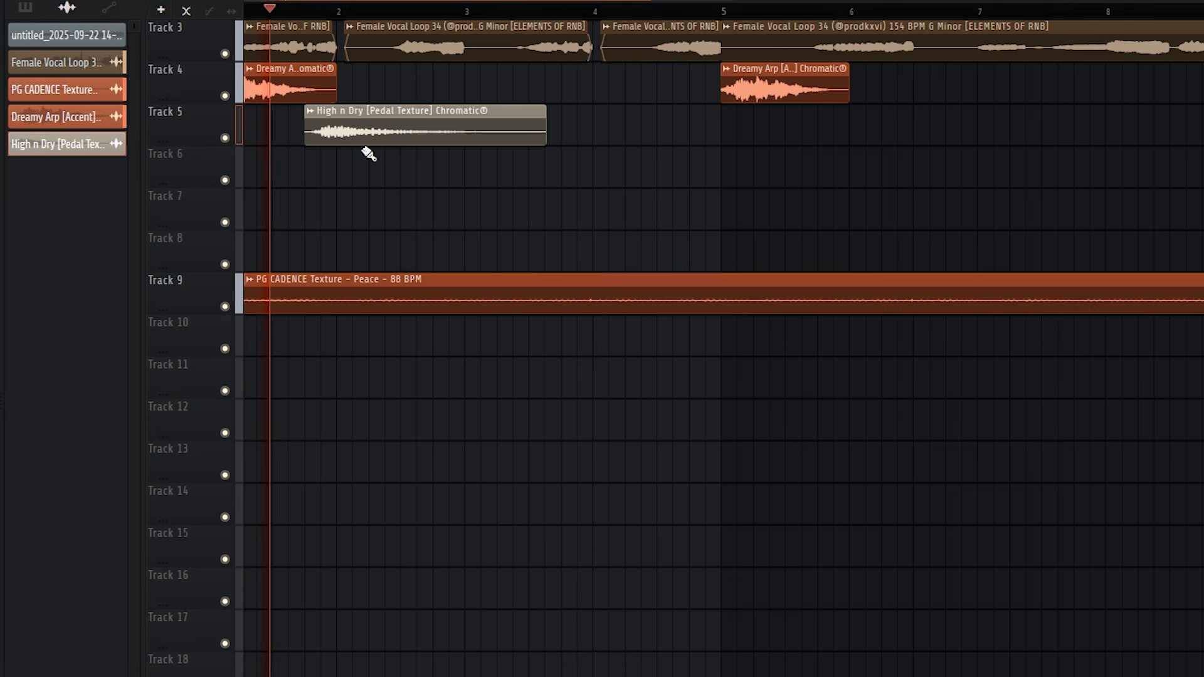
pyautogui.scroll(2, 368, 154)
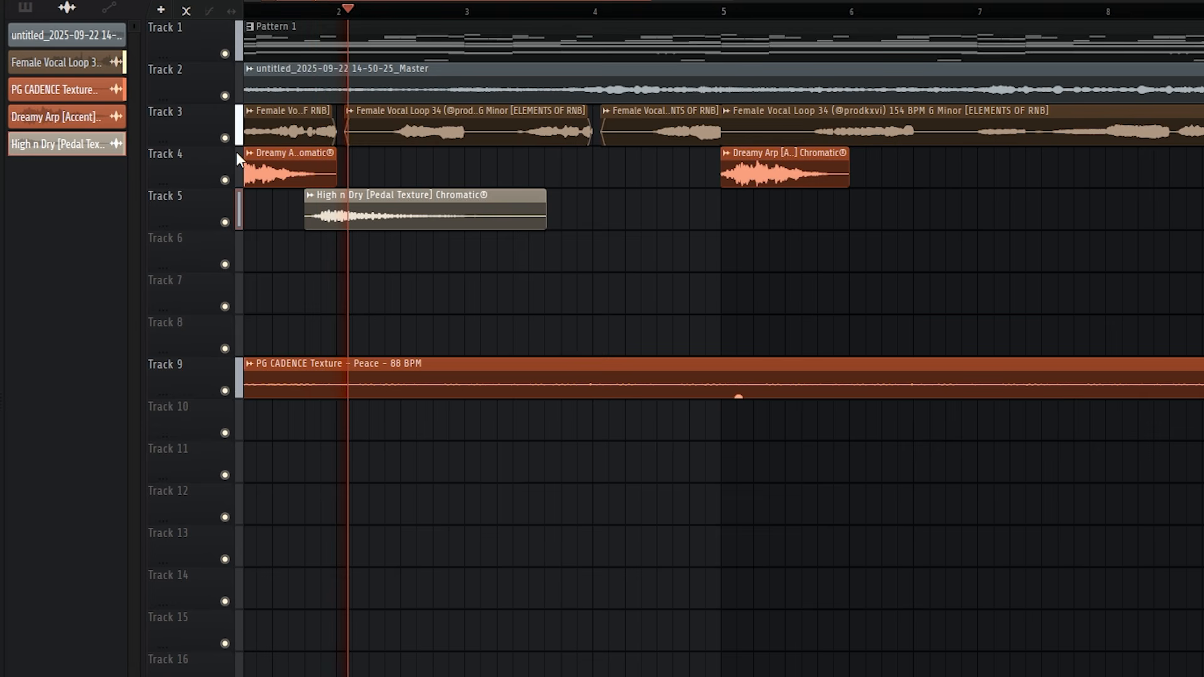
pyautogui.doubleClick(382, 220)
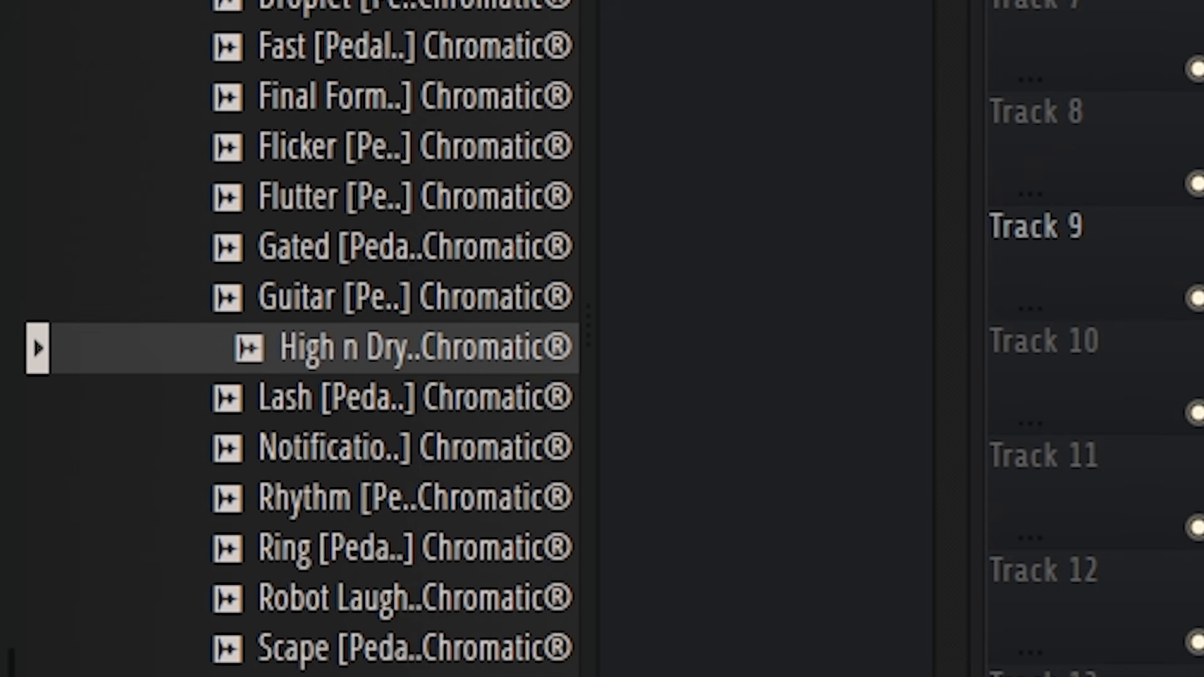
# Place Guitar [Pedal Texture] on Track 6 at bar 3 and repeat the two pedal texture clips four bars later.
pyautogui.moveTo(355, 384); pyautogui.dragTo(794, 493)
pyautogui.moveTo(794, 493); pyautogui.dragTo(725, 494)
pyautogui.moveTo(725, 291); pyautogui.dragTo(899, 226)
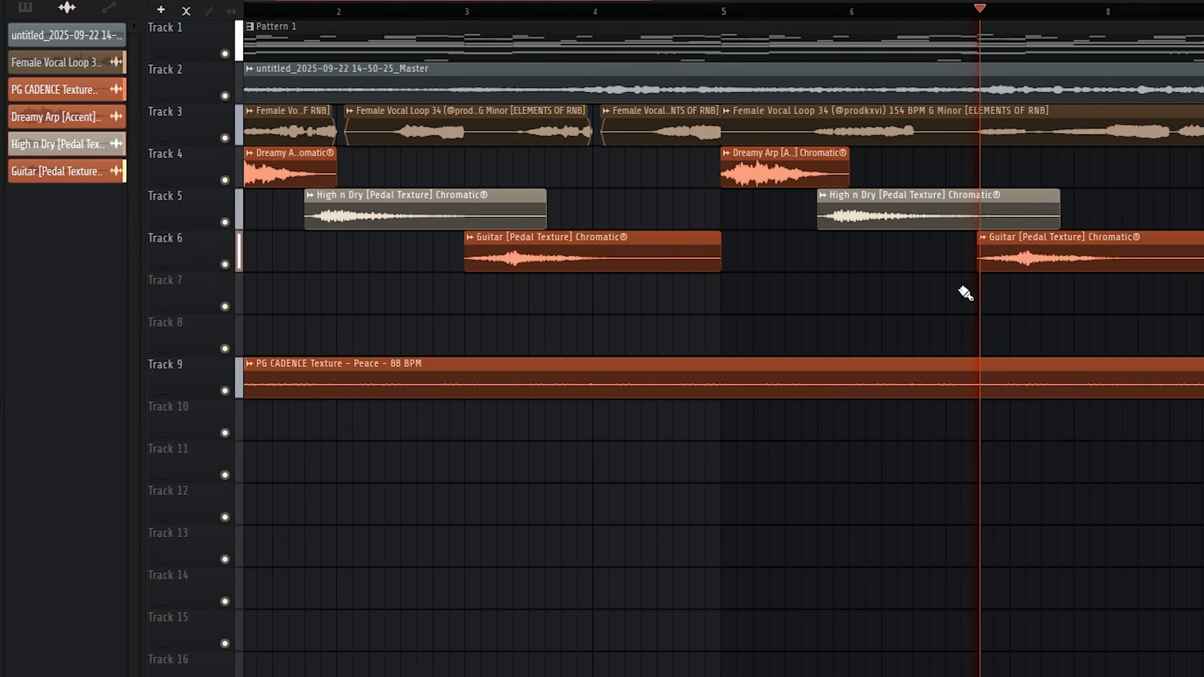
# Audition the CADENCE guitar phrases and place PG CADENCE Guitar Phrase - Voices - C-Bb at the start of Track 7.
pyautogui.scroll(-3, 953, 295)
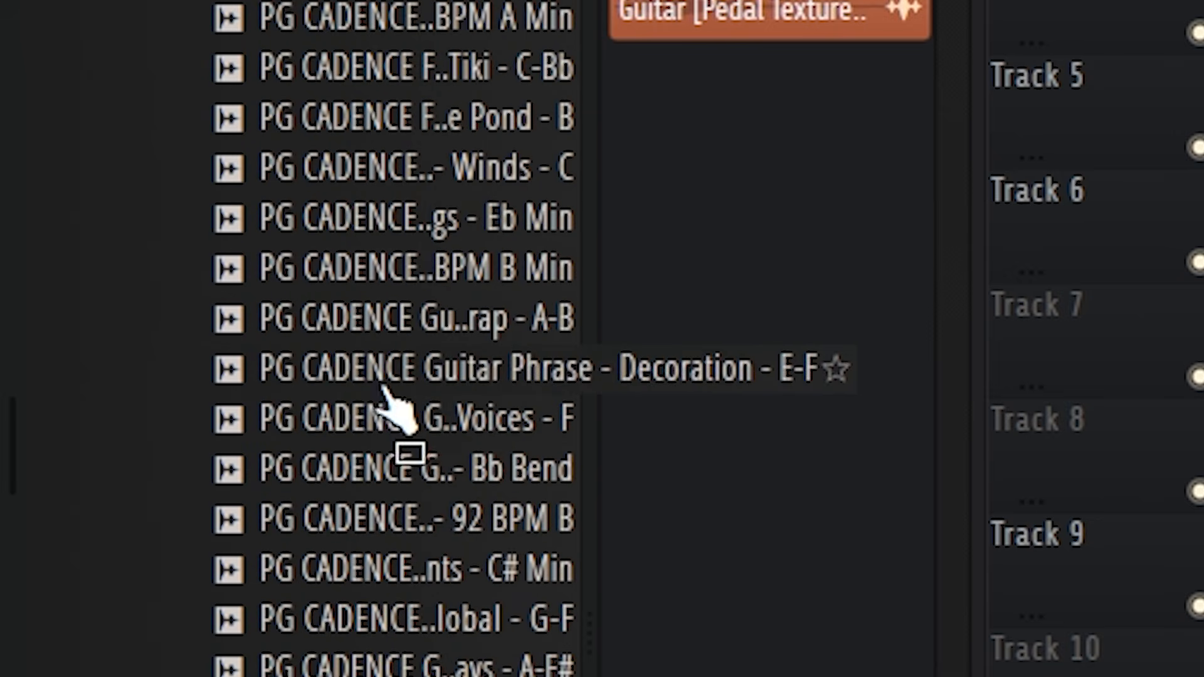
pyautogui.click(323, 341)
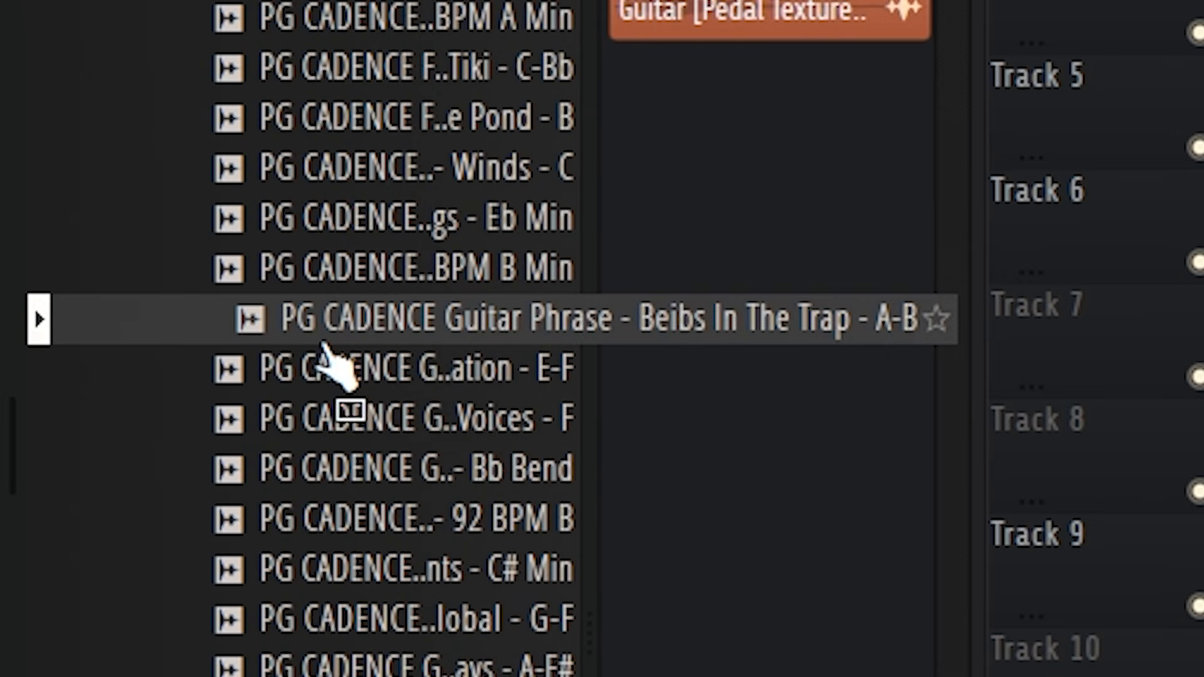
pyautogui.click(328, 371)
pyautogui.click(329, 432)
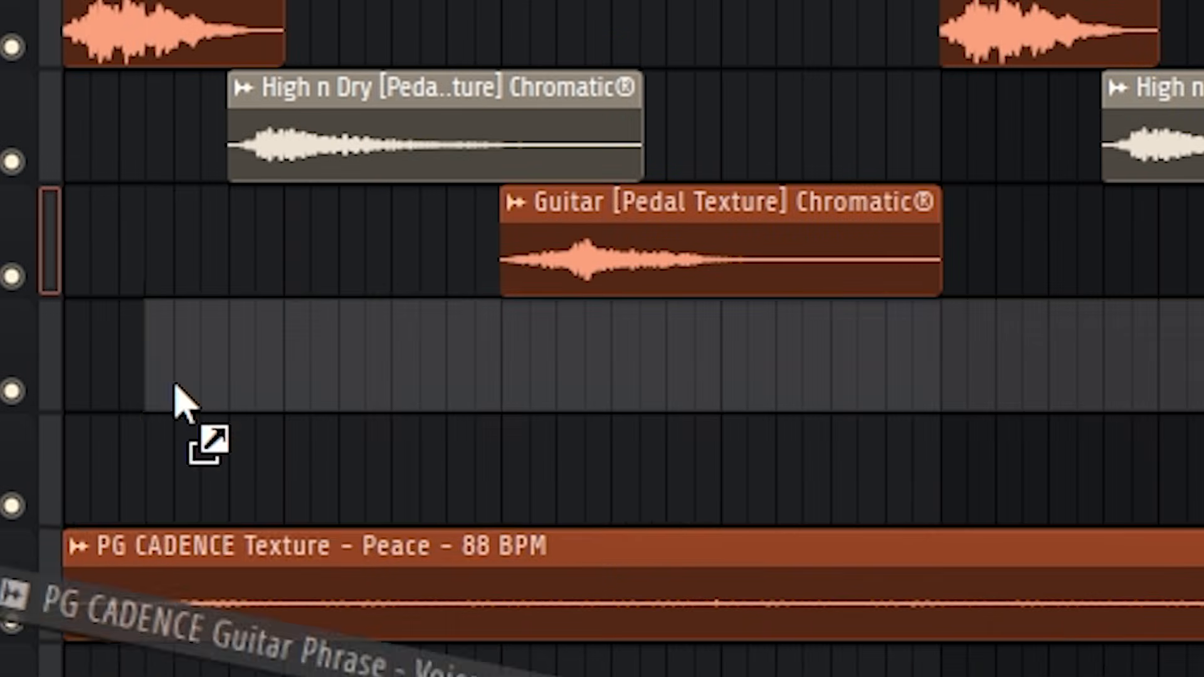
pyautogui.moveTo(175, 403); pyautogui.dragTo(150, 402)
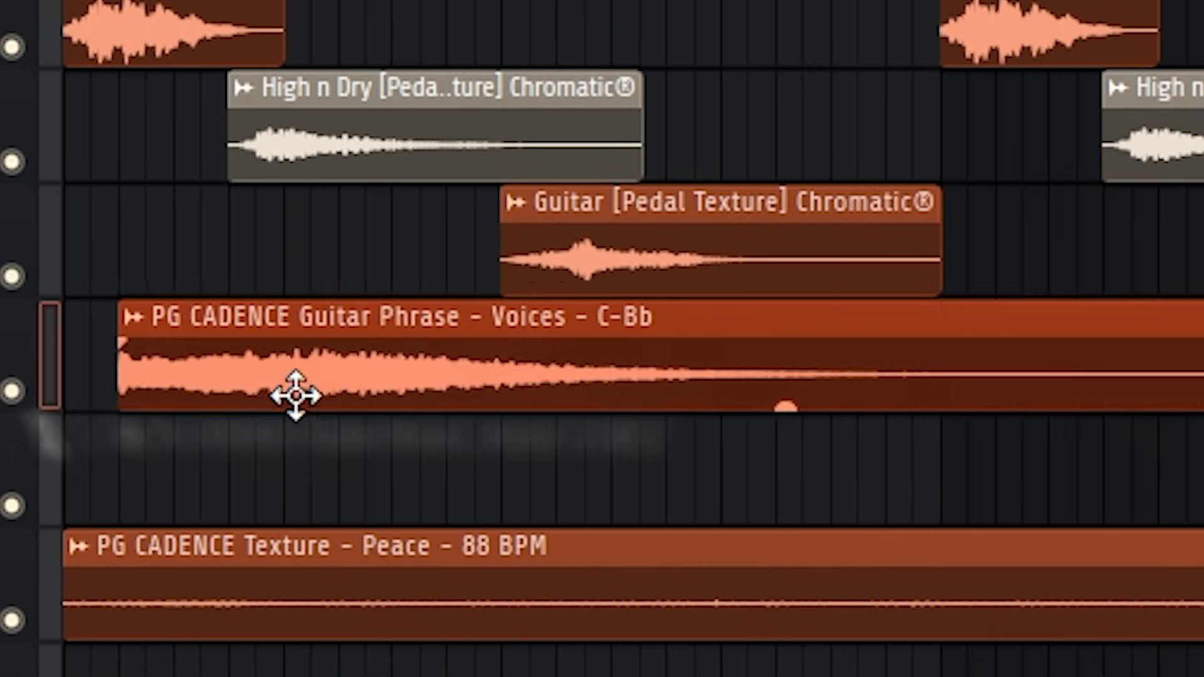
# Lower the channel volume of the Voices guitar phrase in its sample settings.
pyautogui.doubleClick(296, 395)
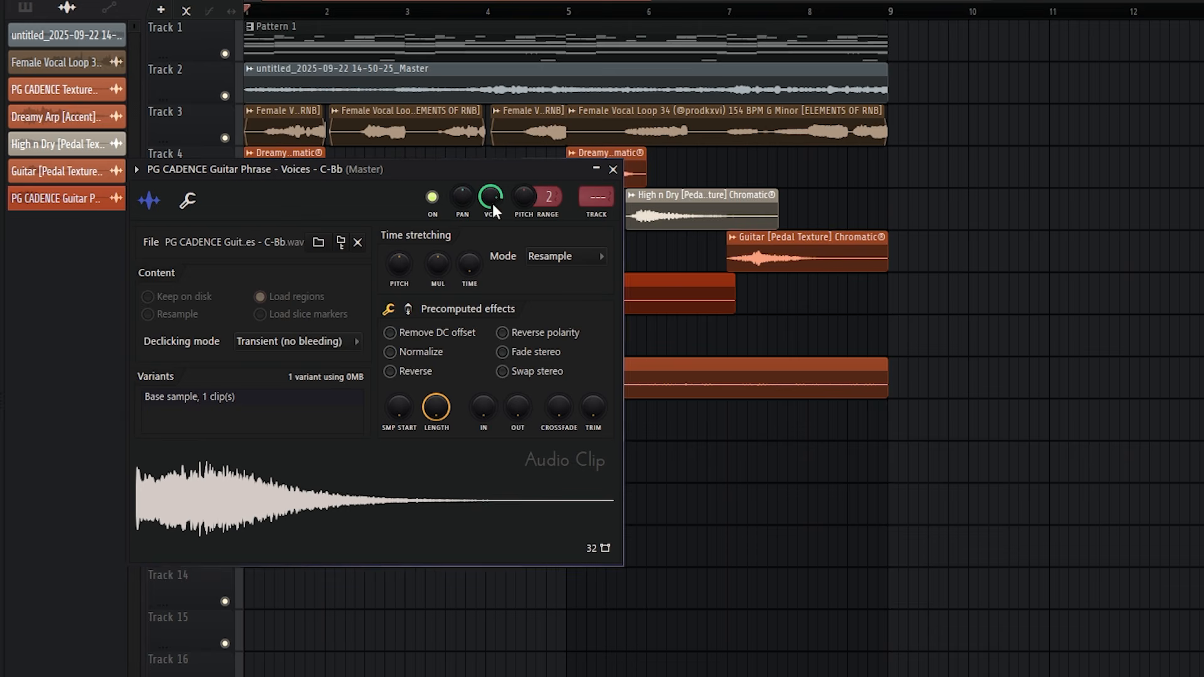
pyautogui.moveTo(491, 203); pyautogui.dragTo(491, 228)
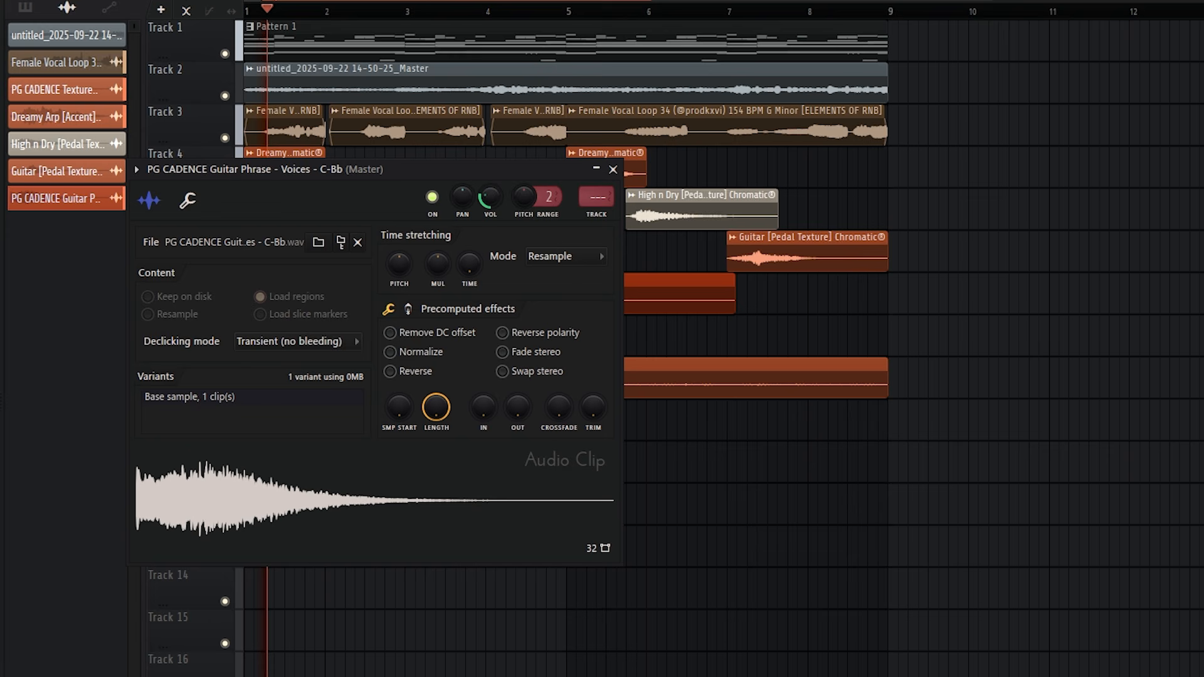
pyautogui.press('Escape')
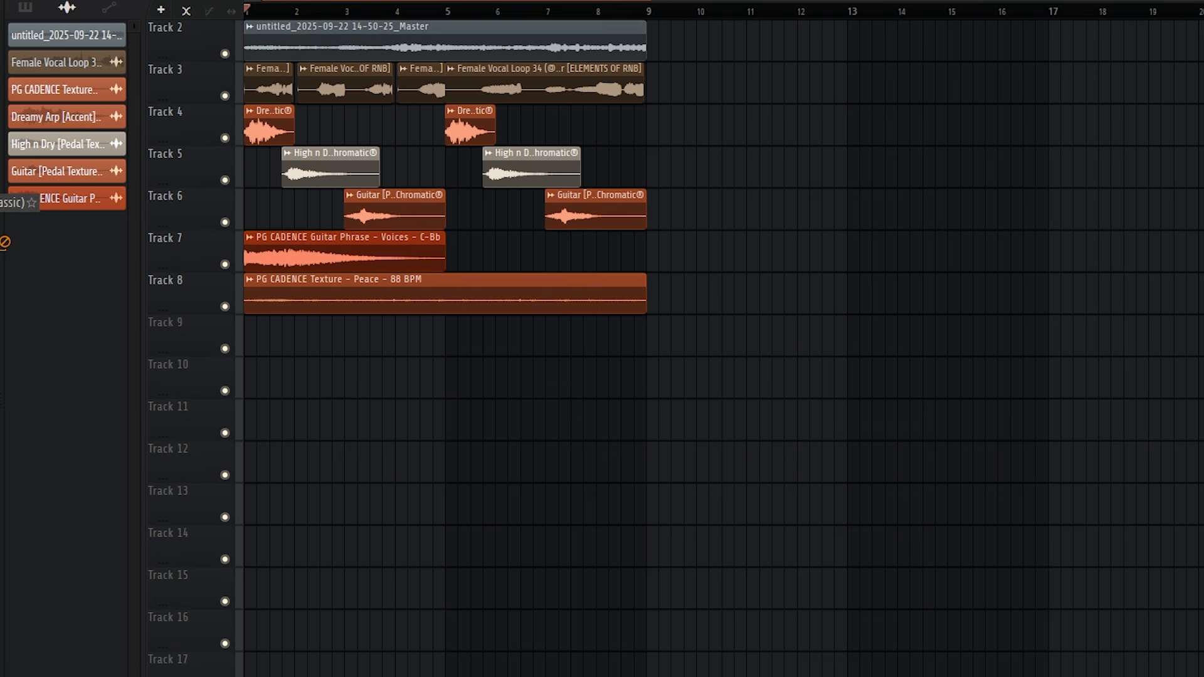
# Build a two-bar kick pattern on Track 10 with the [Ramoon] Kick (Classic) sample, three hits per bar.
pyautogui.moveTo(265, 359); pyautogui.dragTo(270, 371)
pyautogui.scroll(5, 240, 396)
pyautogui.press('space')
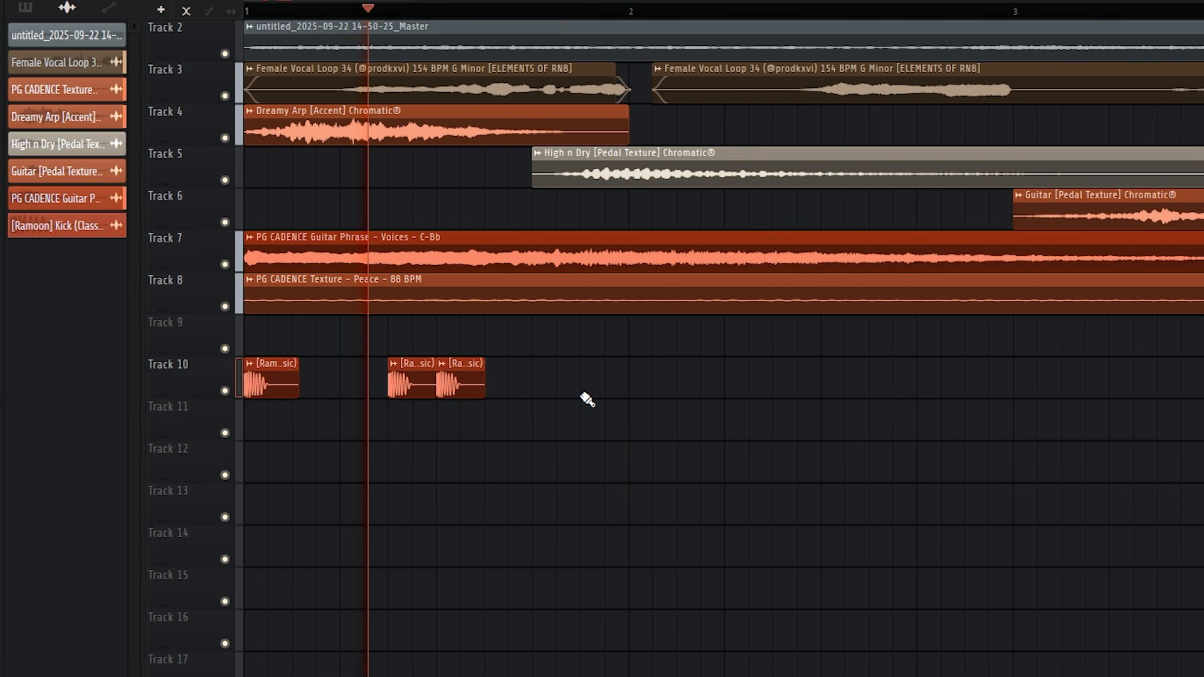
pyautogui.scroll(-2, 588, 399)
pyautogui.click(558, 383)
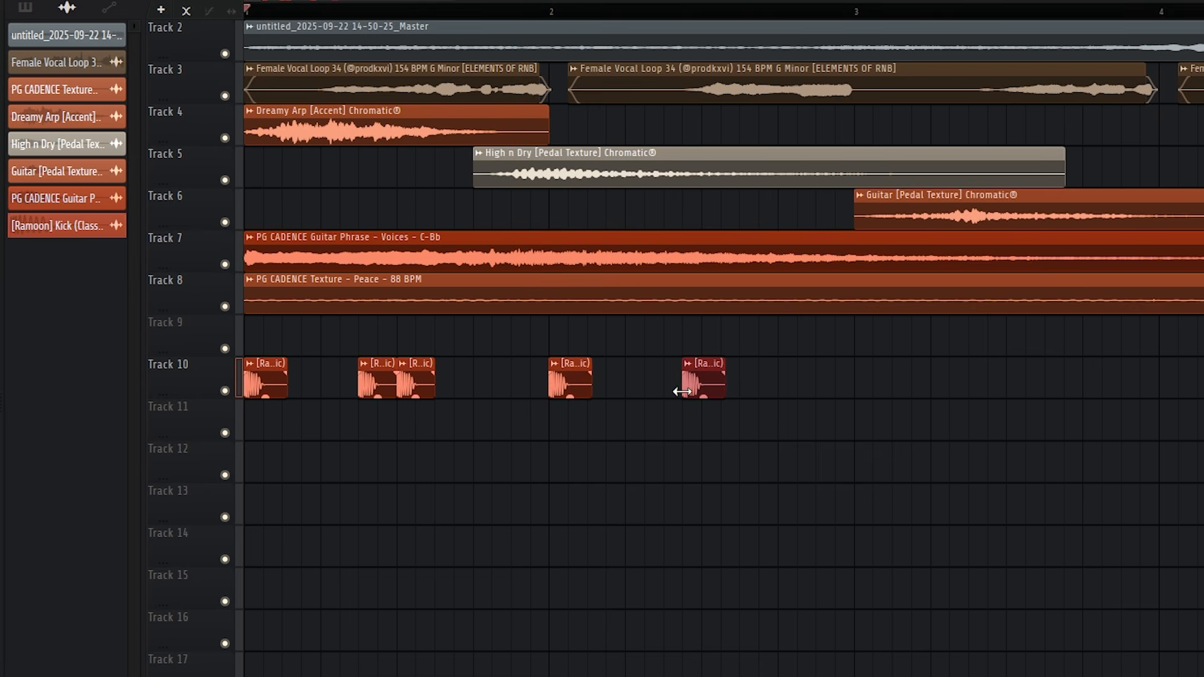
pyautogui.click(666, 396)
# Duplicate the two-bar kick pattern to bars 3 and 4 and add an extra kick late in bar 4.
pyautogui.moveTo(561, 422); pyautogui.dragTo(234, 332)
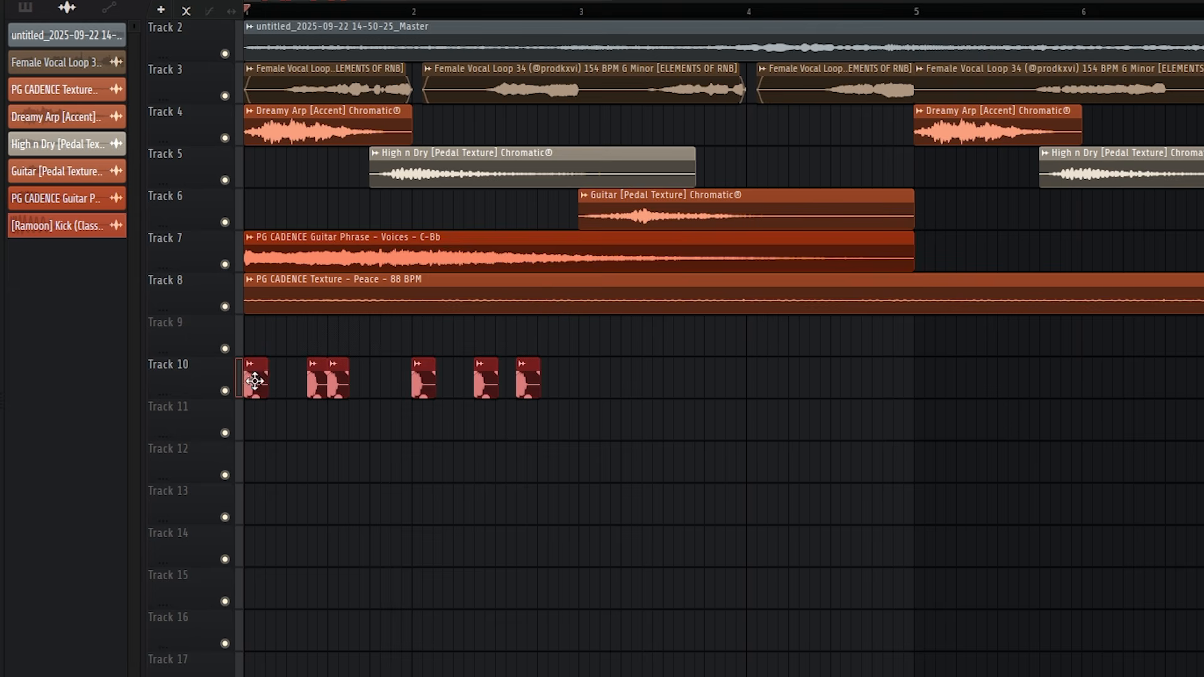
pyautogui.moveTo(252, 375); pyautogui.dragTo(586, 385)
pyautogui.moveTo(858, 390); pyautogui.dragTo(942, 393)
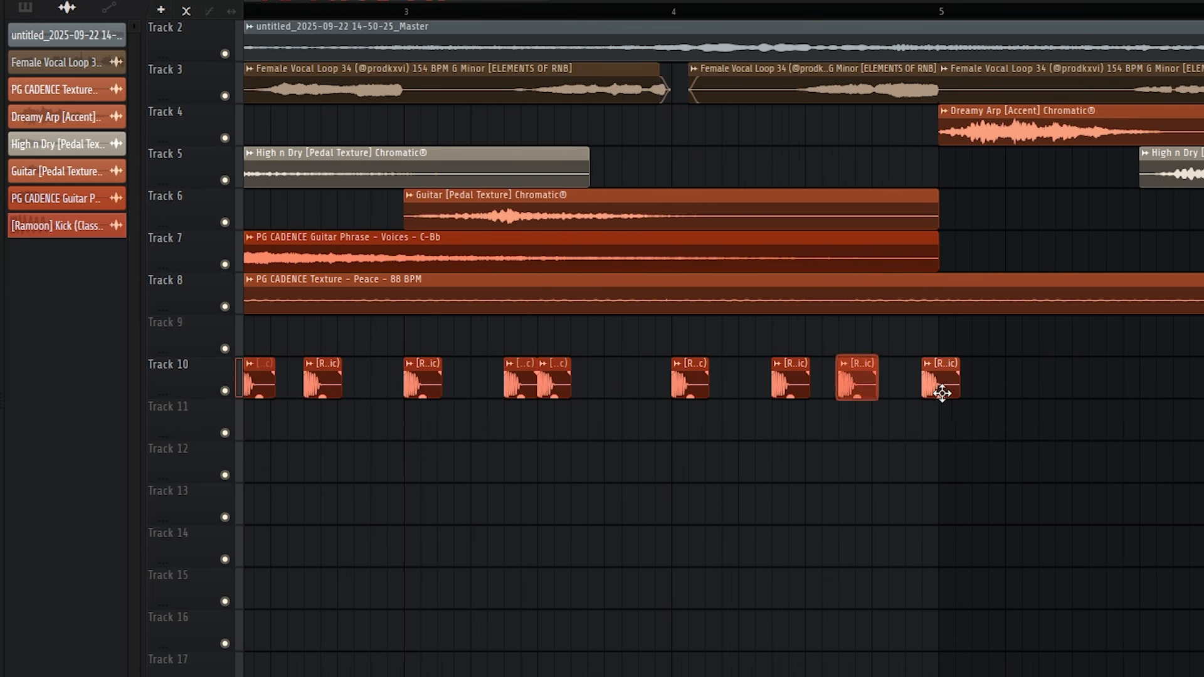
# Add a second [Ransom Beatz] rim hit on Track 11 one beat before bar 2 and repeat the pair through bar 4.
pyautogui.scroll(3, 900, 382)
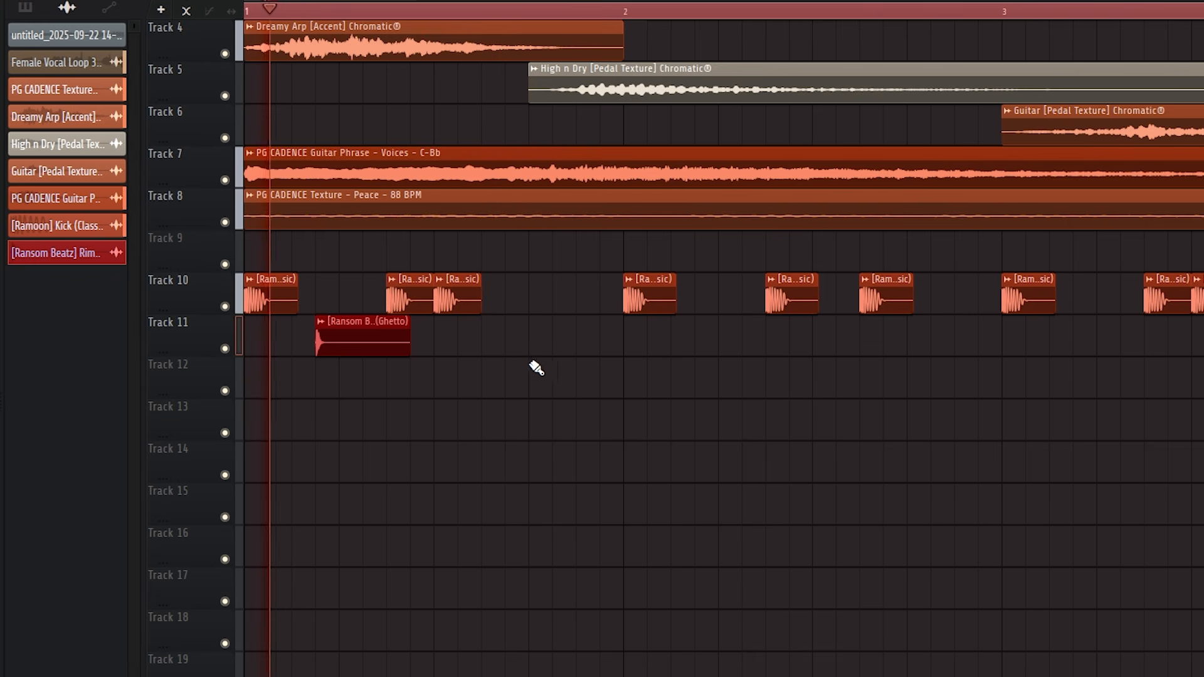
pyautogui.click(580, 354)
pyautogui.scroll(-3, 573, 376)
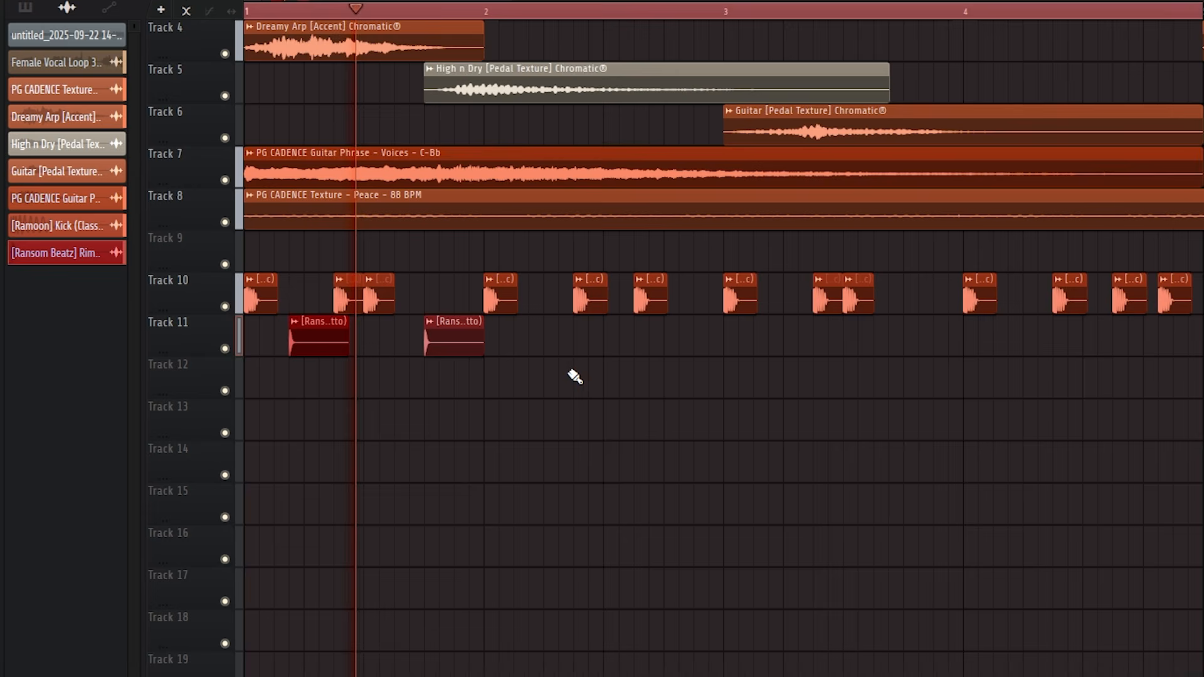
pyautogui.scroll(-2, 476, 363)
pyautogui.moveTo(447, 383); pyautogui.dragTo(580, 341)
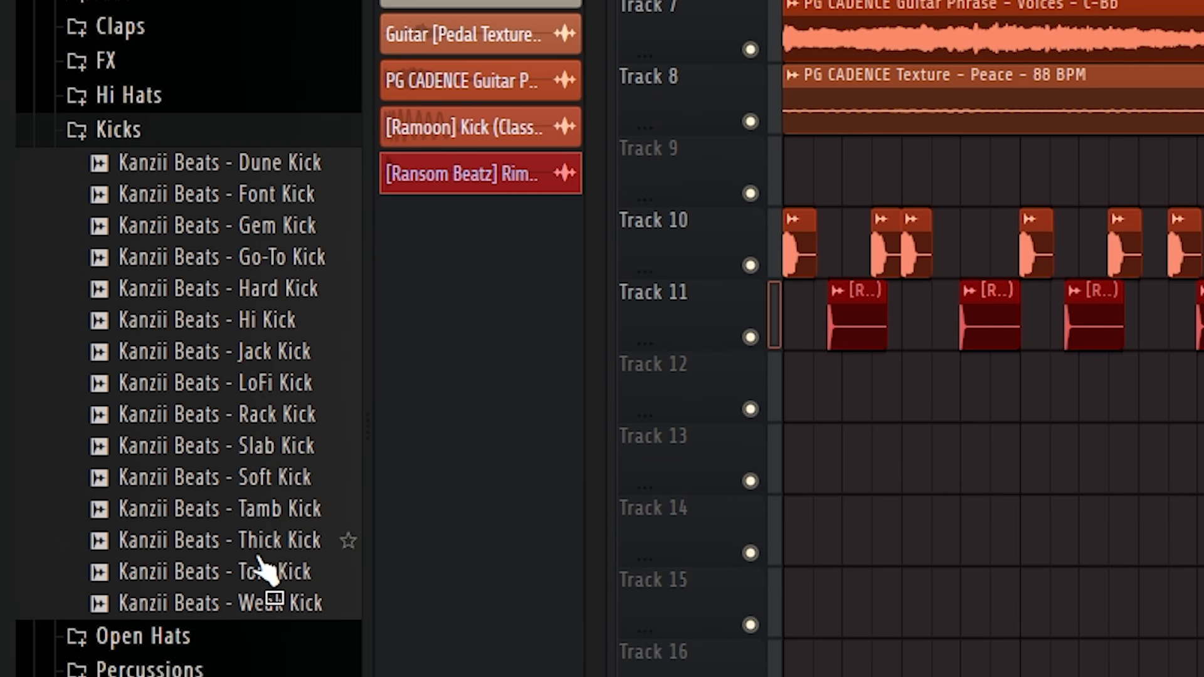
# Layer Kanzii Beats - Tom Kick on Track 12 under the first rim hit of each bar.
pyautogui.click(275, 574)
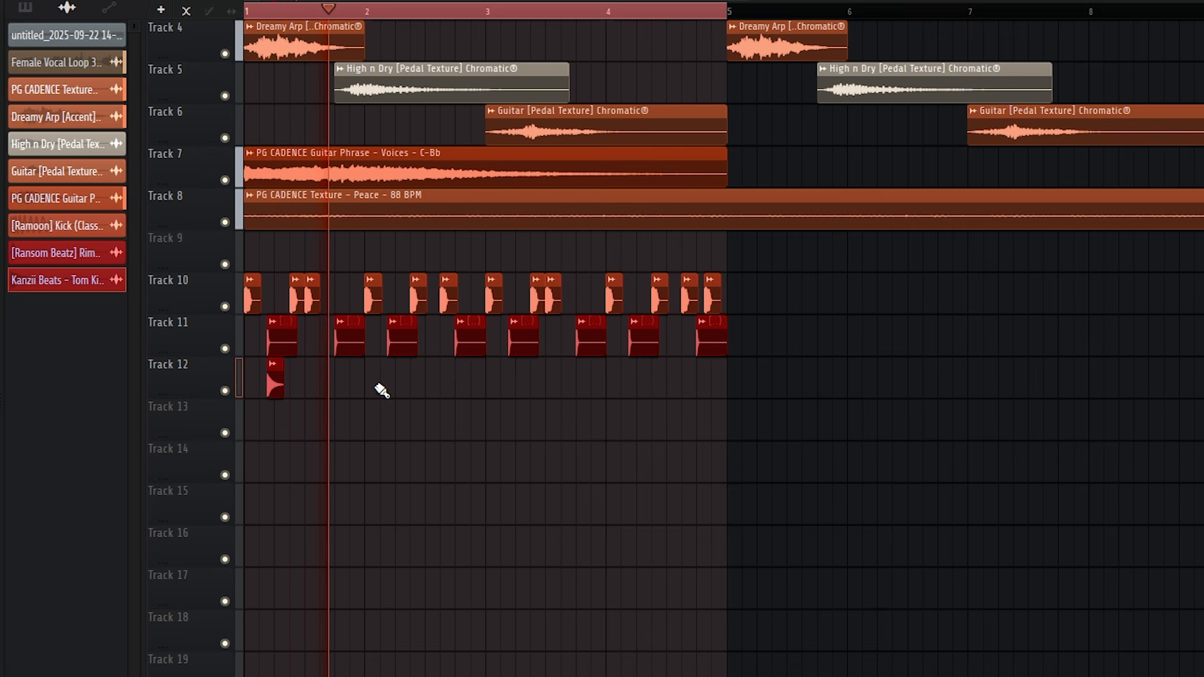
pyautogui.click(395, 382)
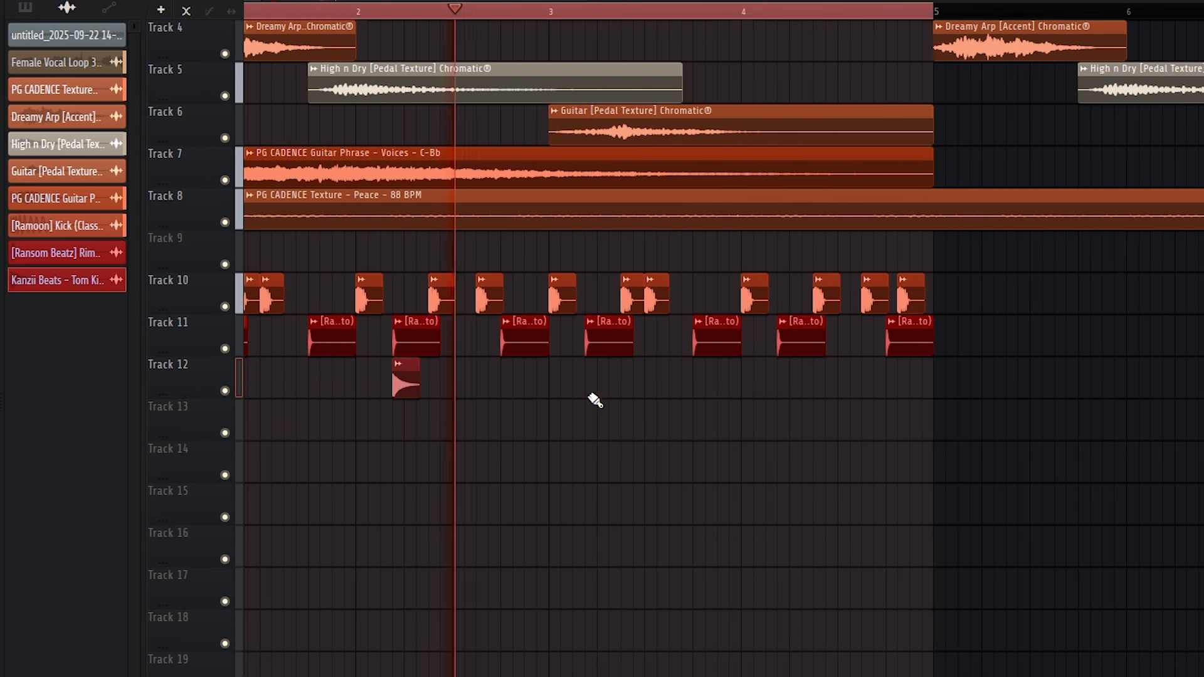
pyautogui.click(593, 385)
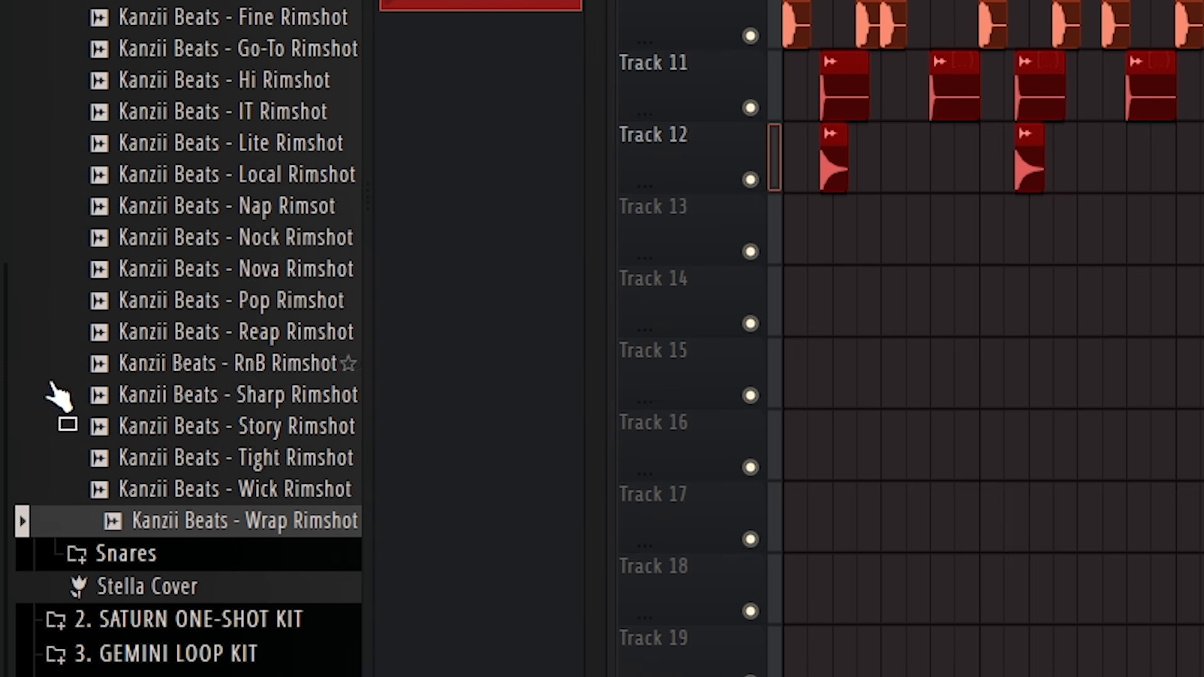
# Place Kanzii Beats - Wrap Rimshot on Track 13 one beat before bar 2 and open its sample settings.
pyautogui.moveTo(148, 529); pyautogui.dragTo(934, 226)
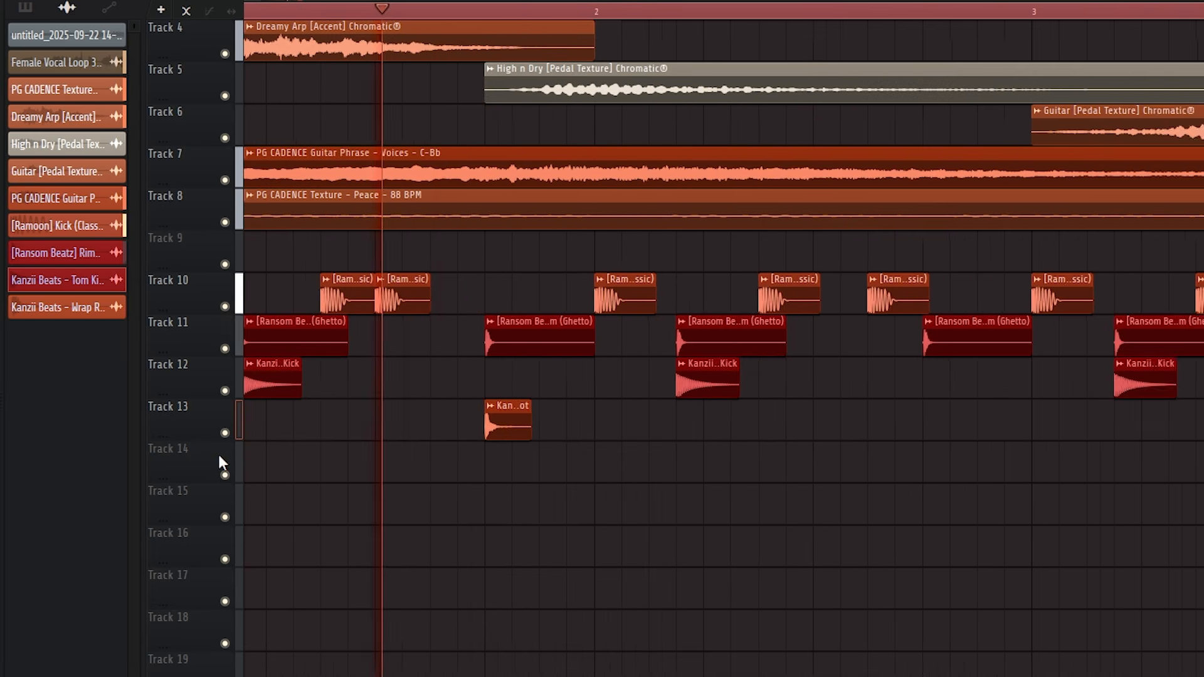
pyautogui.doubleClick(527, 412)
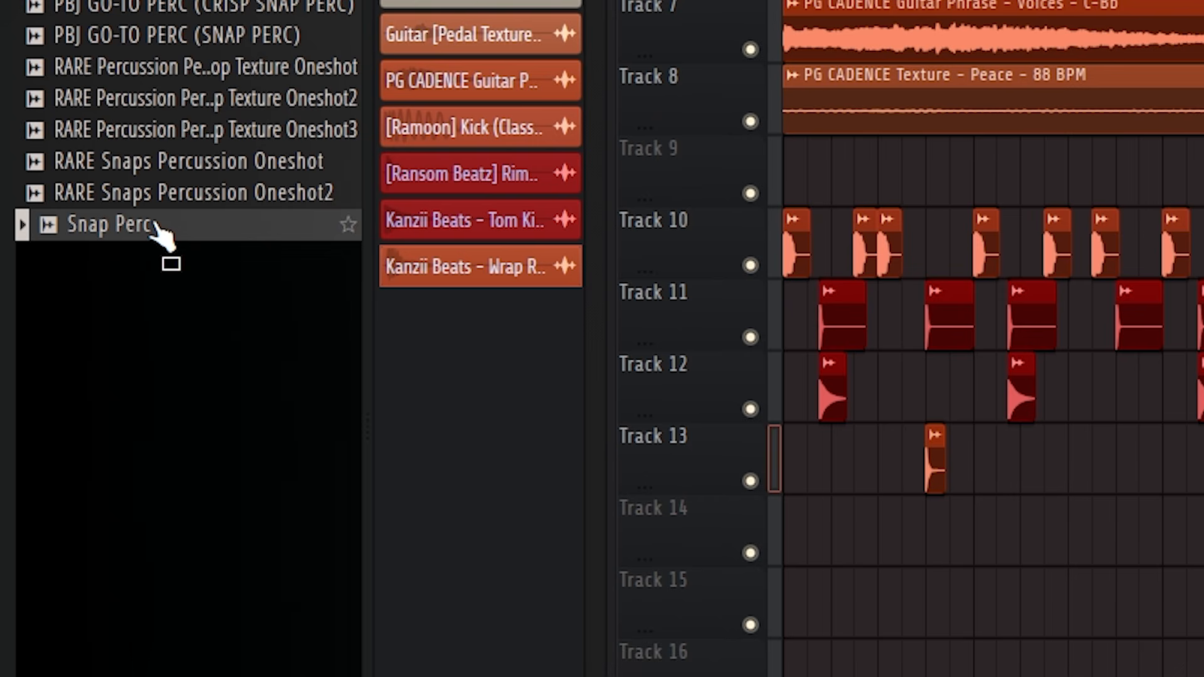
# Place Snap Perc on Track 14 one beat before bar 3 and Kanzii Beats - Bongo 6 on Track 15 just before bars 2 and 4.
pyautogui.moveTo(162, 236); pyautogui.dragTo(1047, 539)
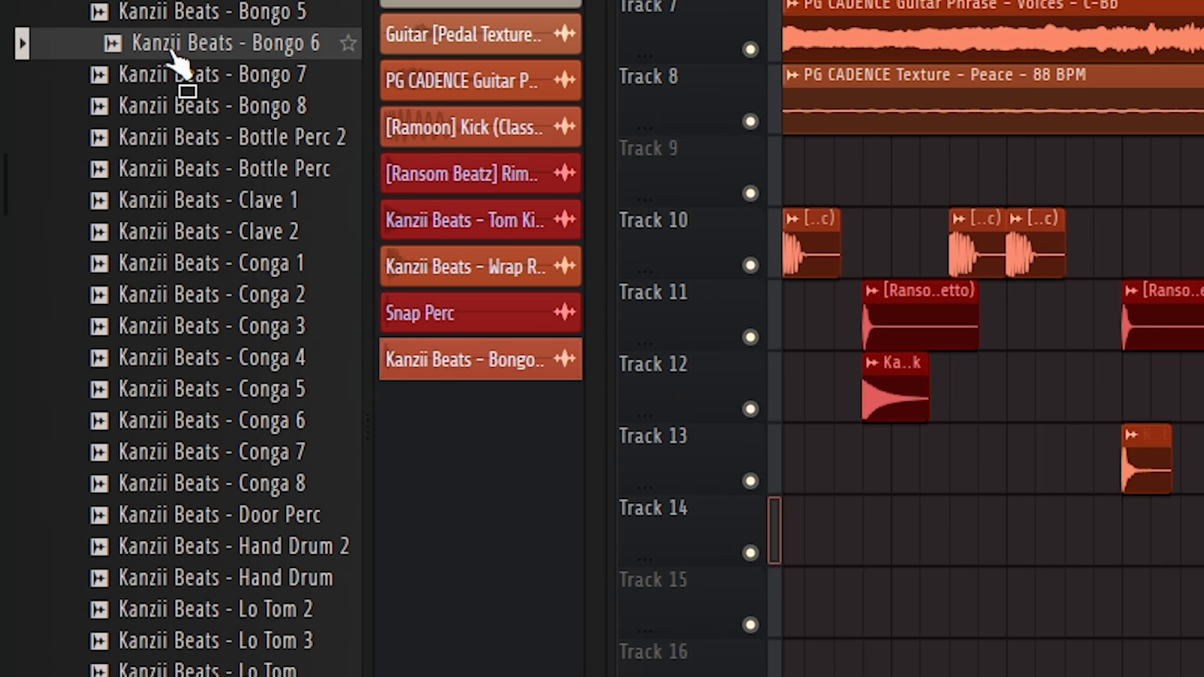
pyautogui.moveTo(182, 56); pyautogui.dragTo(1203, 591)
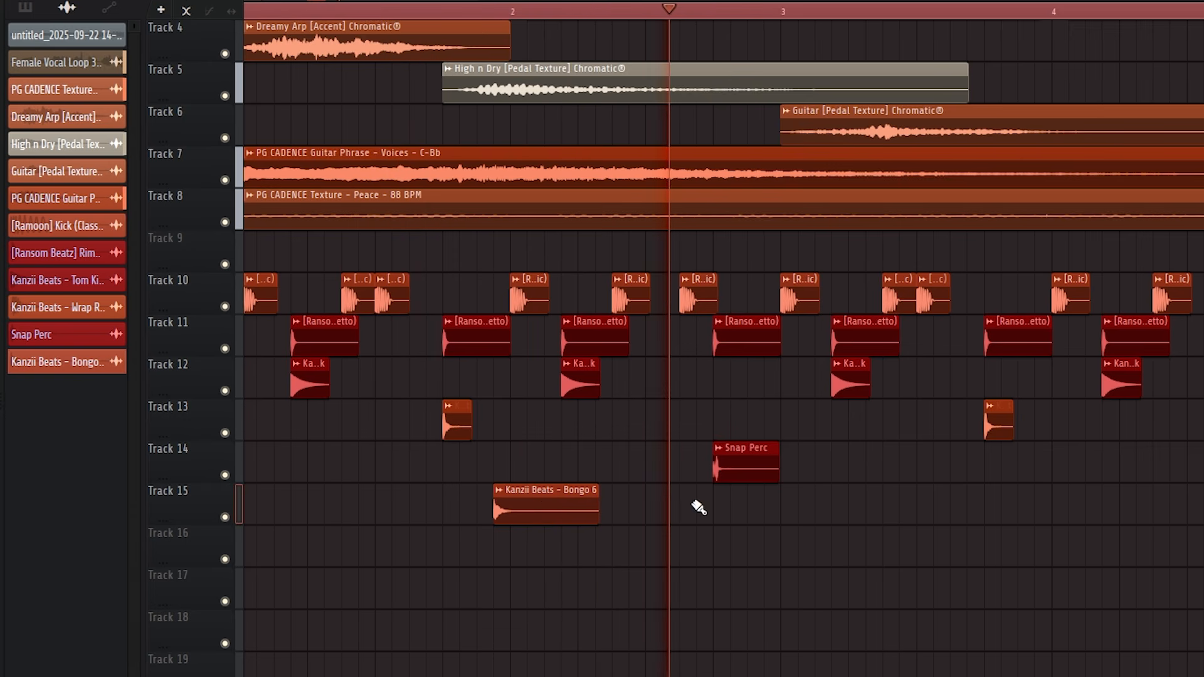
pyautogui.click(1037, 504)
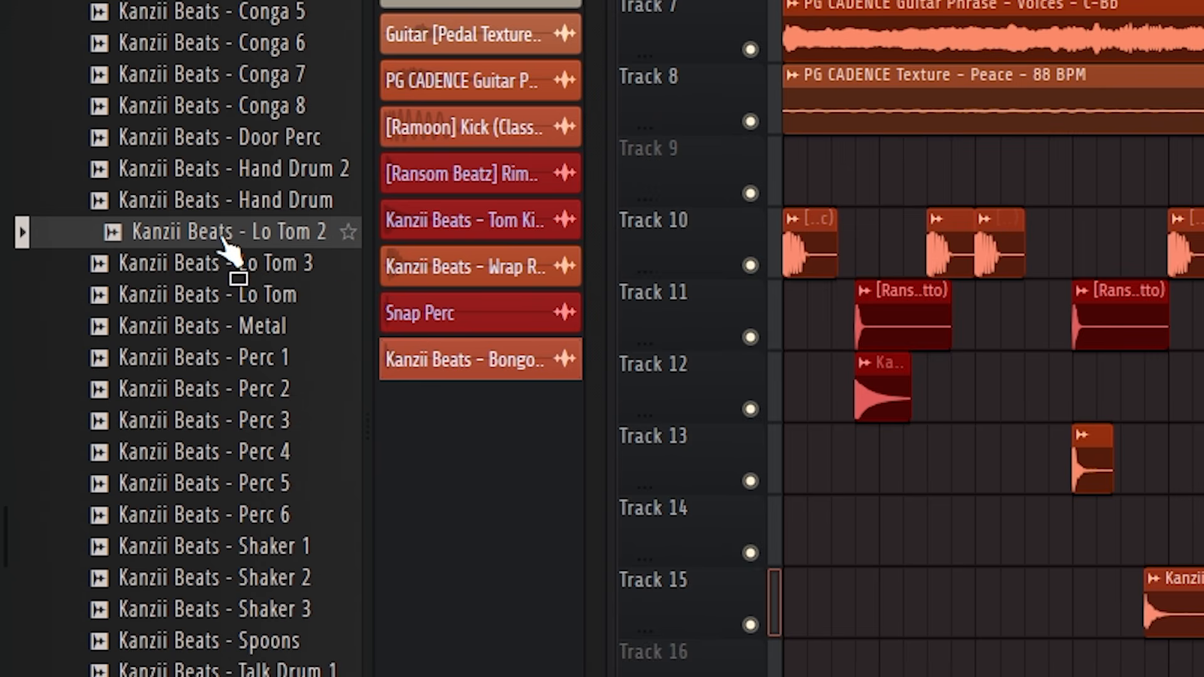
# Place Kanzii Beats - Lo Tom 2 on Track 16 just before bars 2 and 4, and Kanzii Beats - Conga 7 on Track 17 midway through them.
pyautogui.moveTo(223, 239); pyautogui.dragTo(1165, 673)
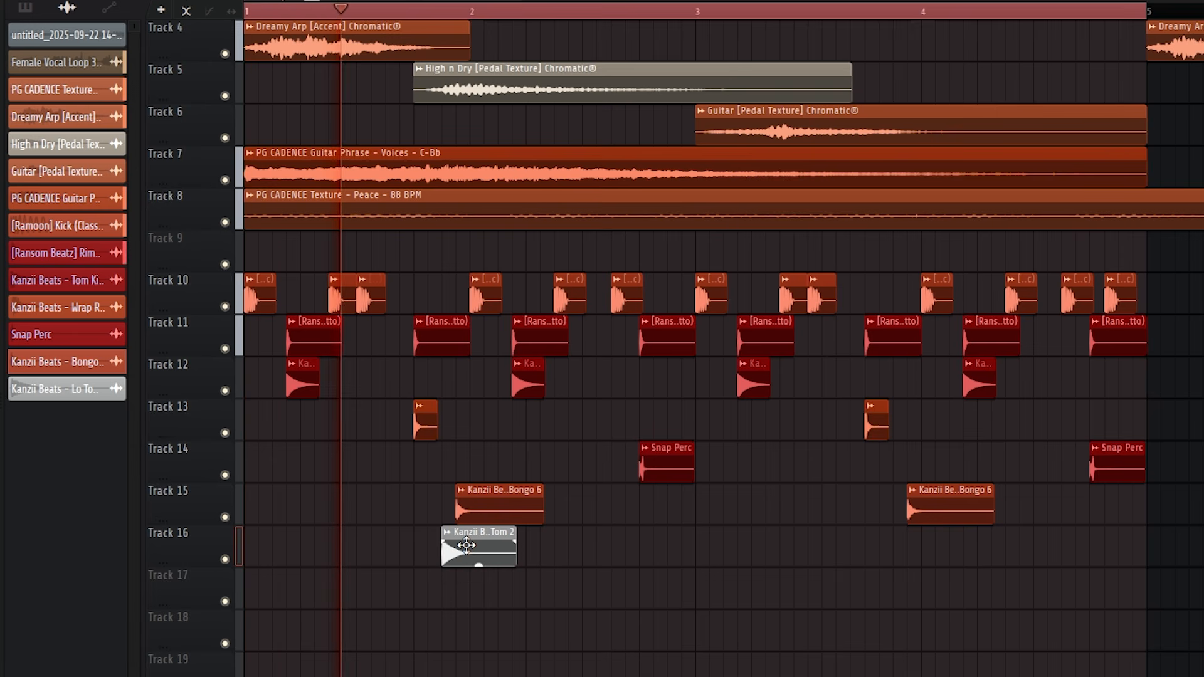
pyautogui.click(902, 547)
pyautogui.scroll(-1, 937, 580)
pyautogui.keyDown('ctrl'); pyautogui.click(939, 583); pyautogui.keyUp('ctrl')
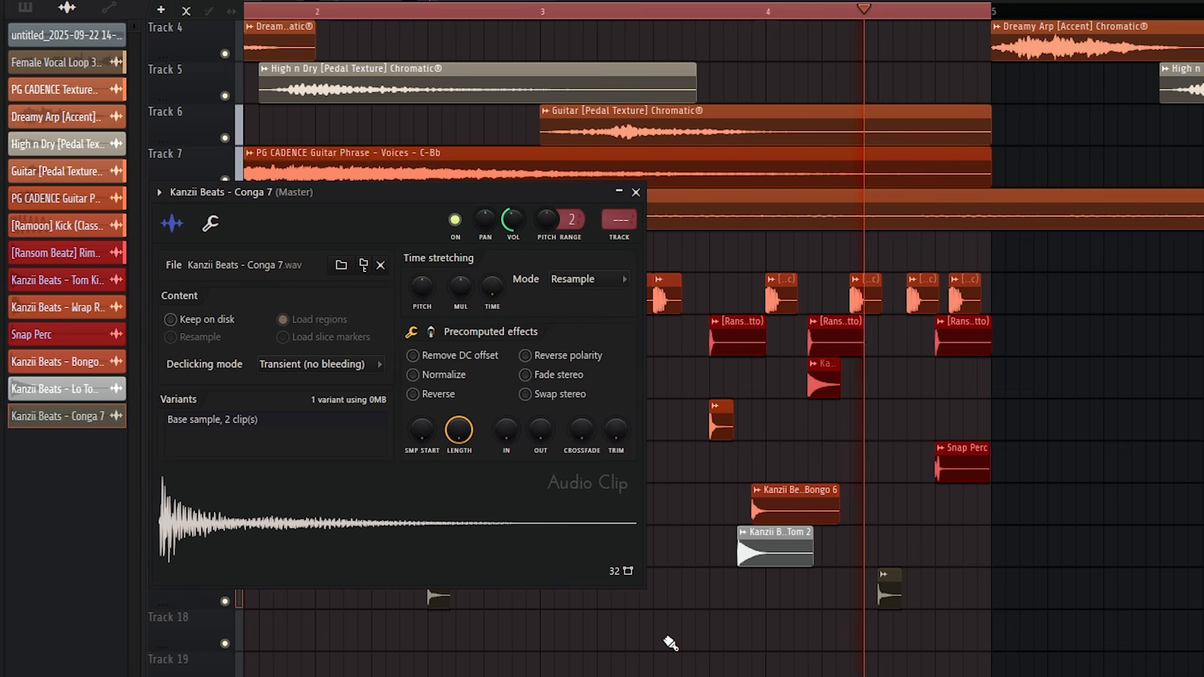
pyautogui.press('Escape')
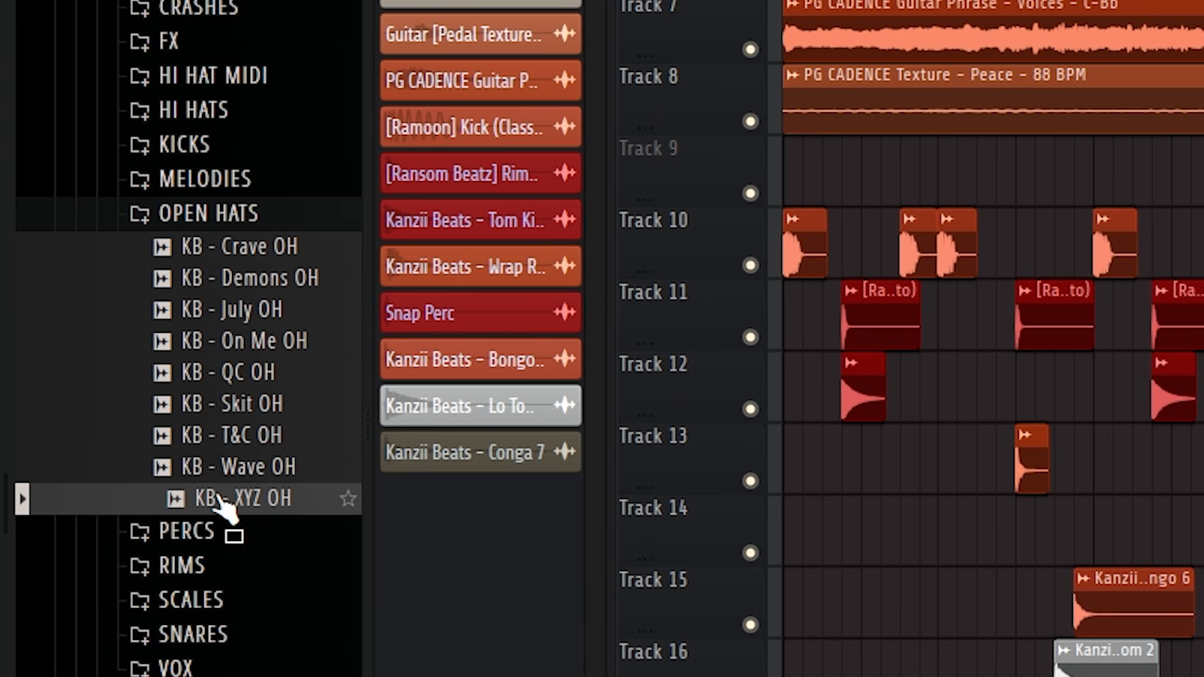
# Place KB - XYZ OH on Track 18 past the middle of bar 1 and KB - QC OH on Track 19 just before bar 3.
pyautogui.moveTo(223, 504); pyautogui.dragTo(188, 676)
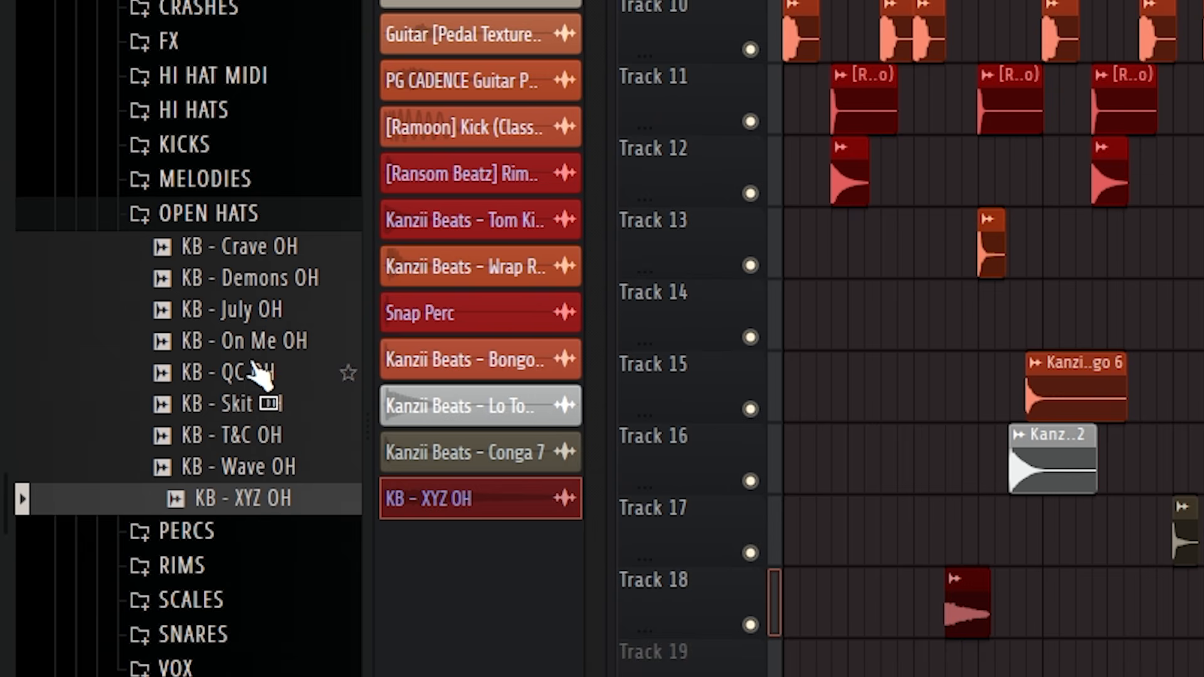
pyautogui.click(257, 371)
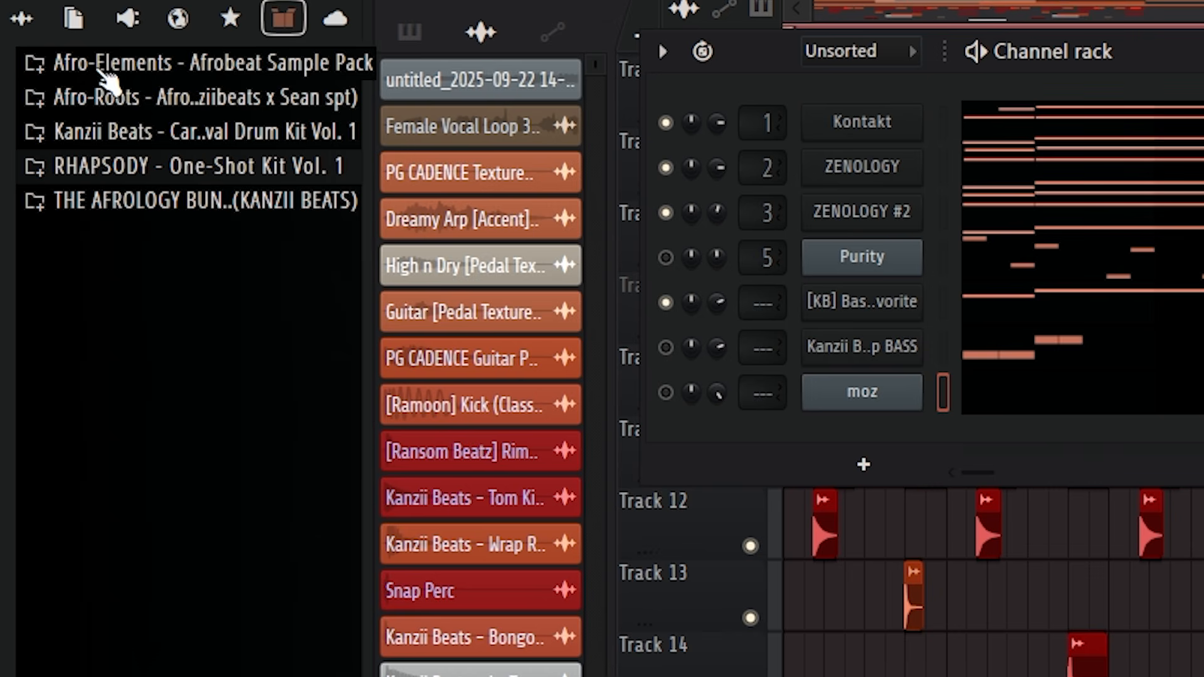
# Add KB - Two HH from the Afro-Roots hi-hats as a new channel and chop its longer C5 note in bar 1 into a fast roll.
pyautogui.click(164, 103)
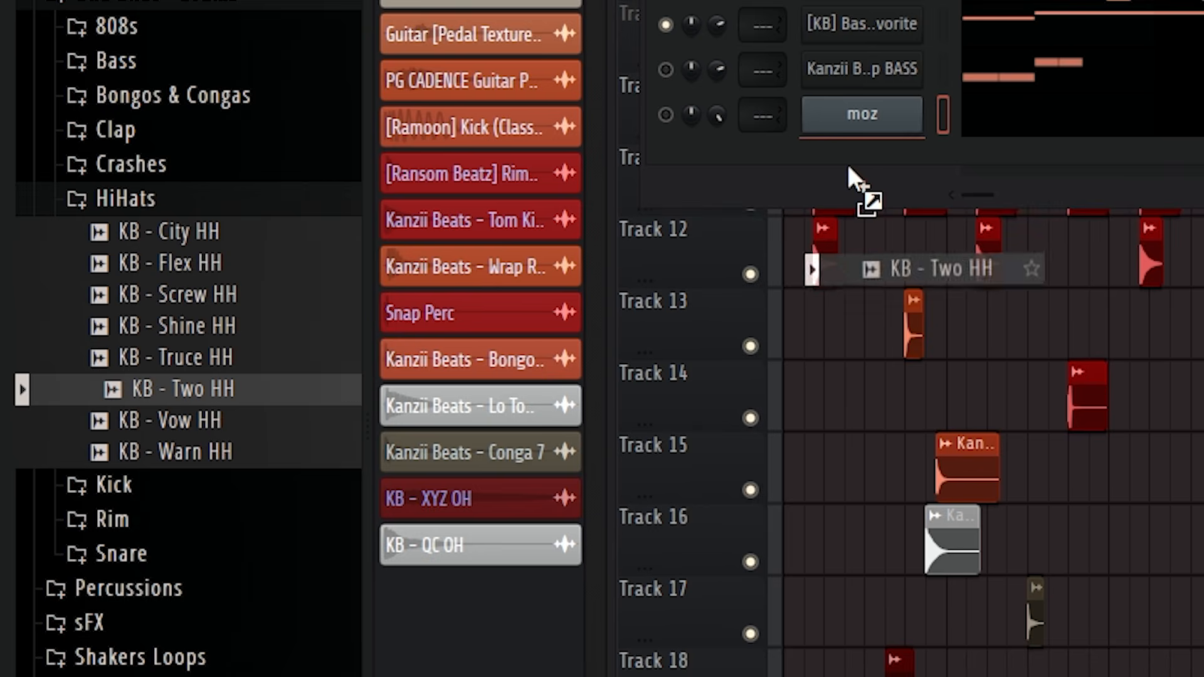
pyautogui.moveTo(263, 290); pyautogui.dragTo(291, 261)
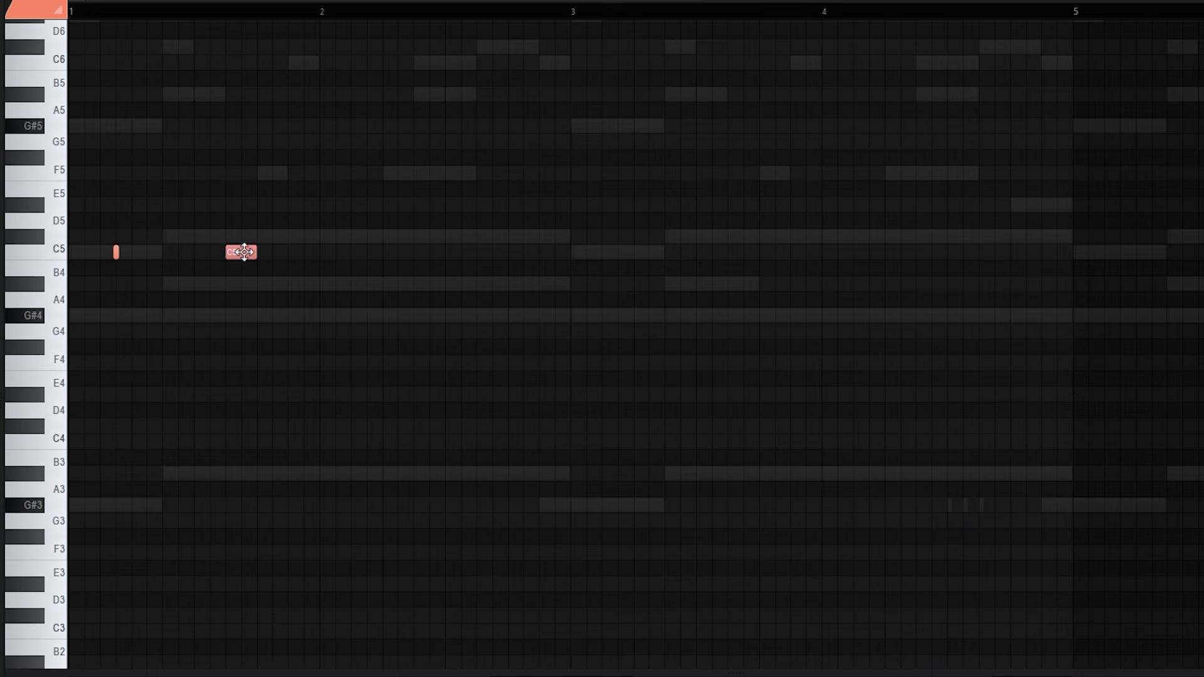
pyautogui.hotkey('ctrl', 'u')
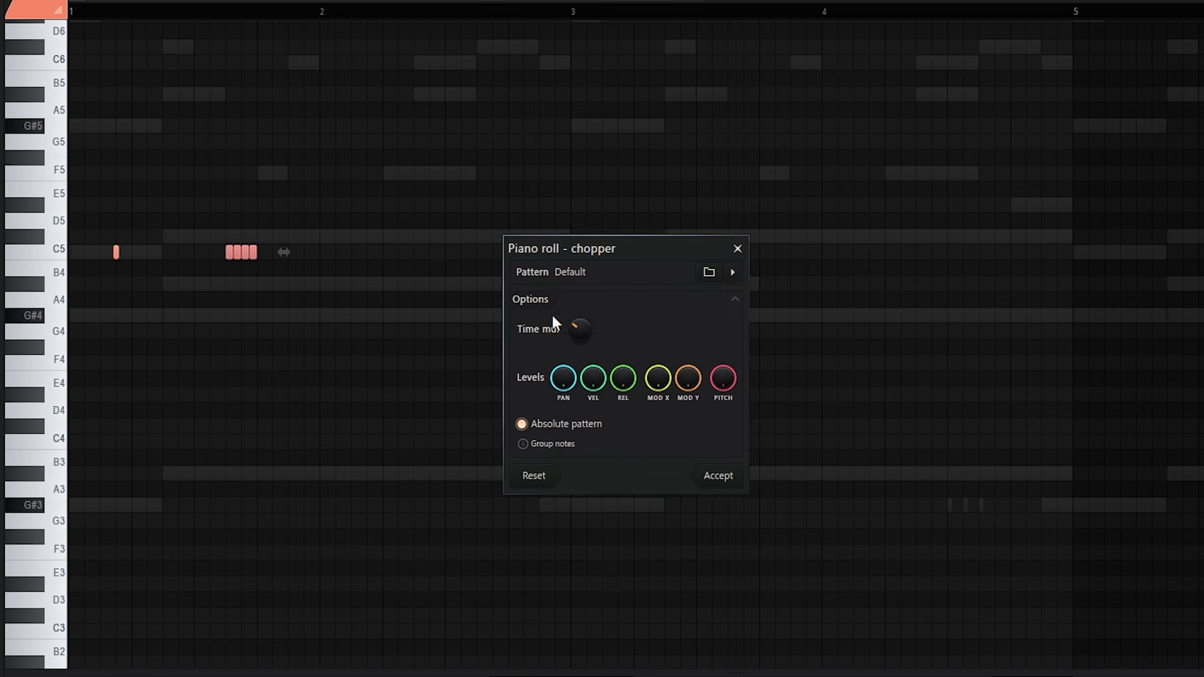
pyautogui.moveTo(587, 325); pyautogui.dragTo(602, 331)
pyautogui.press('space')
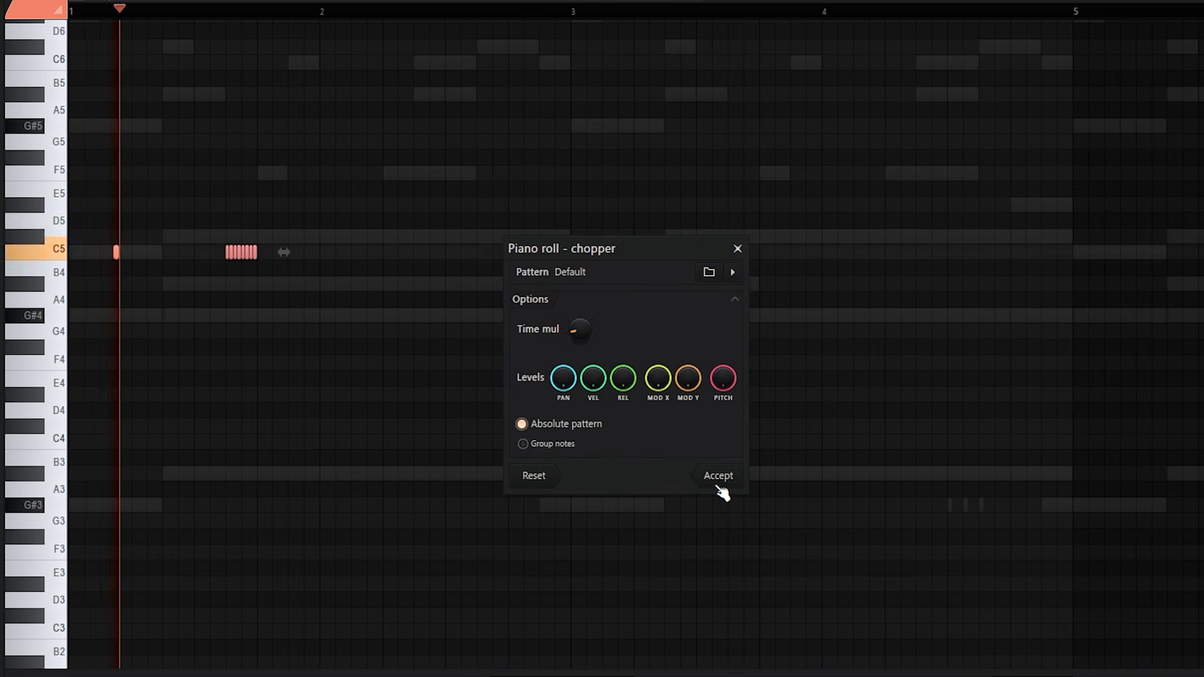
pyautogui.click(718, 487)
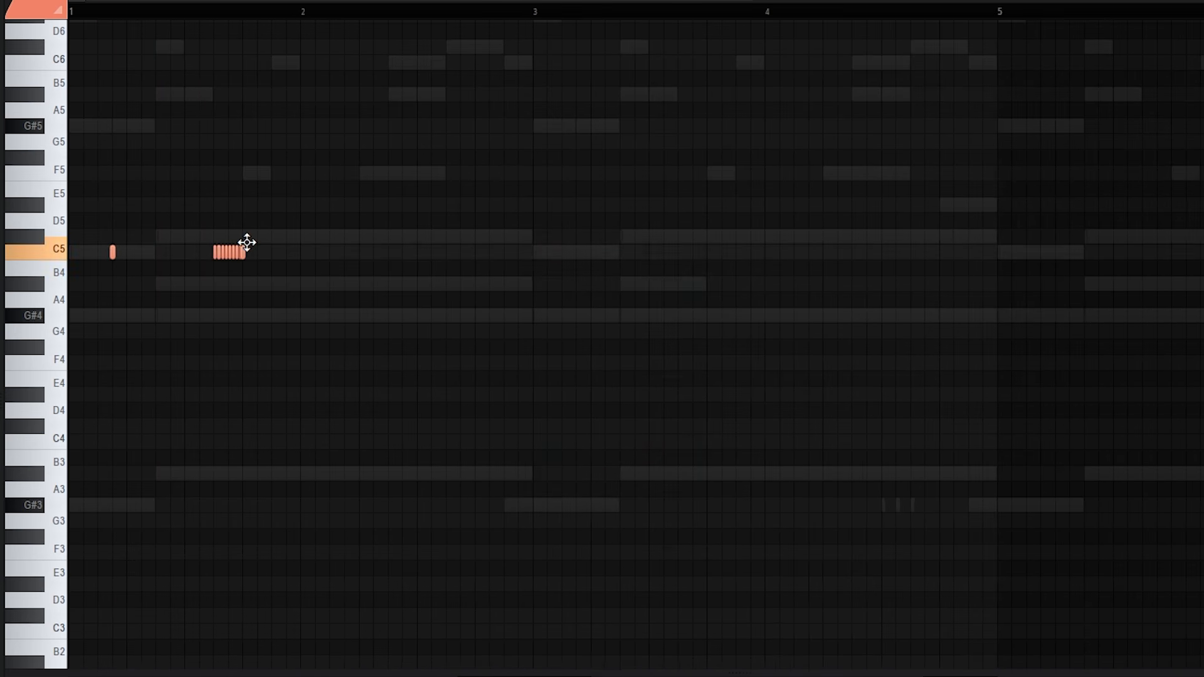
# Ramp the hi-hat roll's velocities upward and add single C5 hi-hat hits through bar 2.
pyautogui.moveTo(263, 91); pyautogui.dragTo(369, 148)
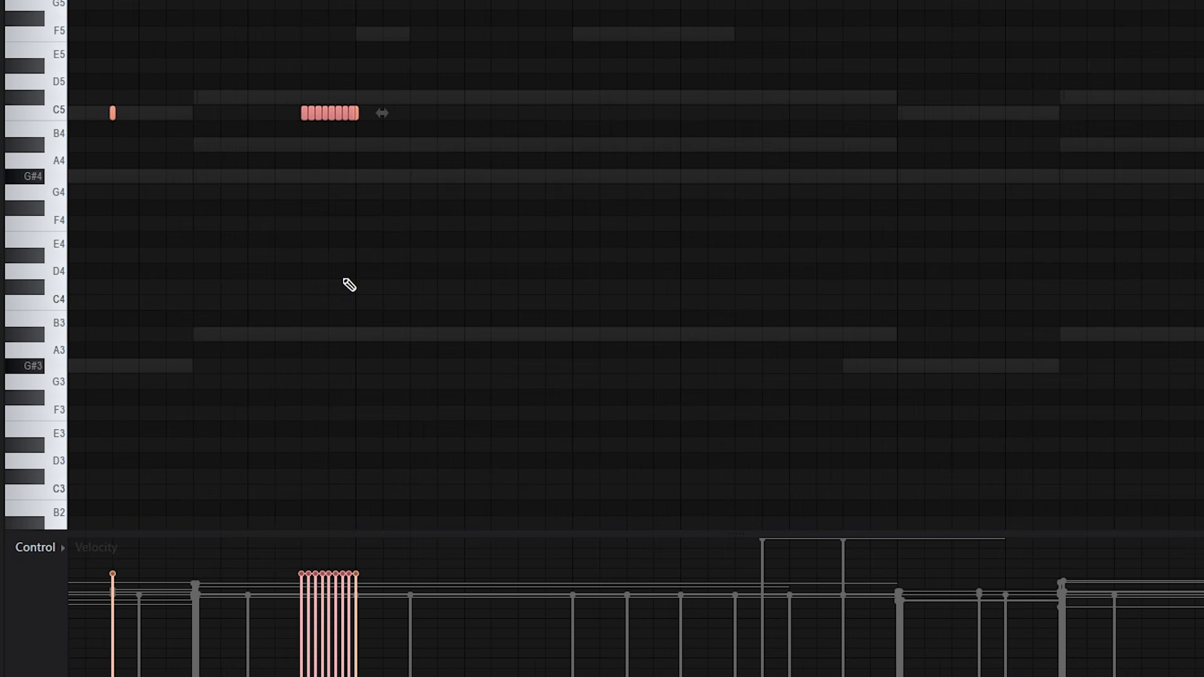
pyautogui.scroll(3, 347, 281)
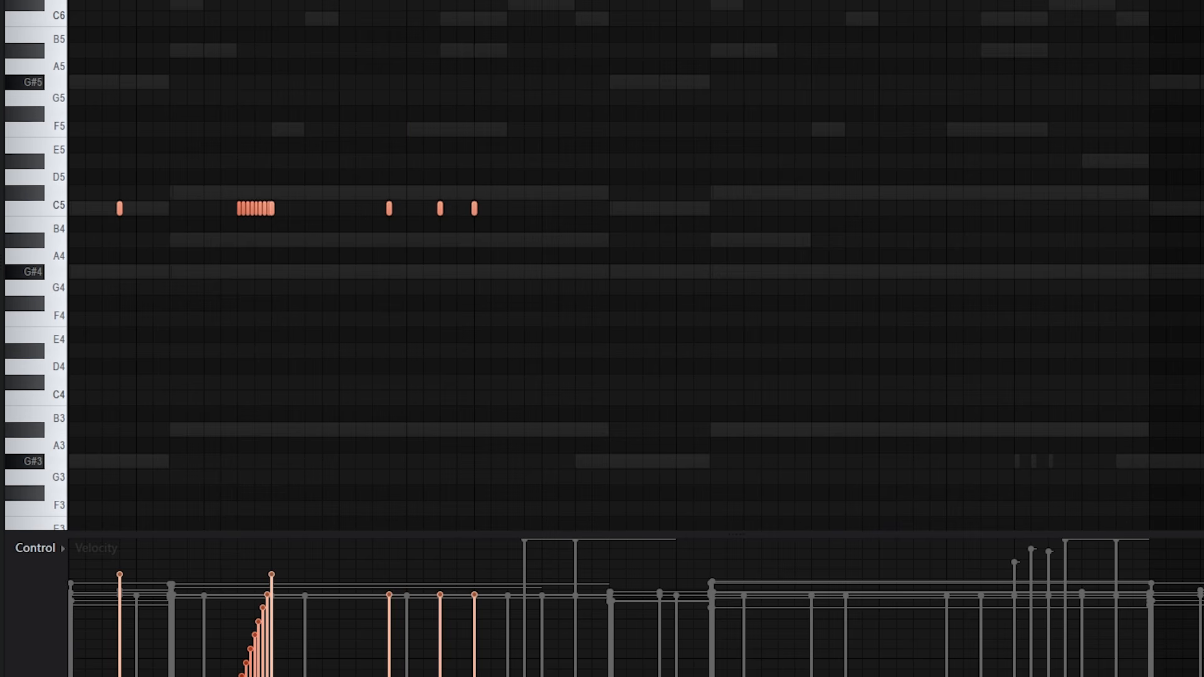
pyautogui.click(113, 21)
pyautogui.click(150, 323)
pyautogui.click(315, 210)
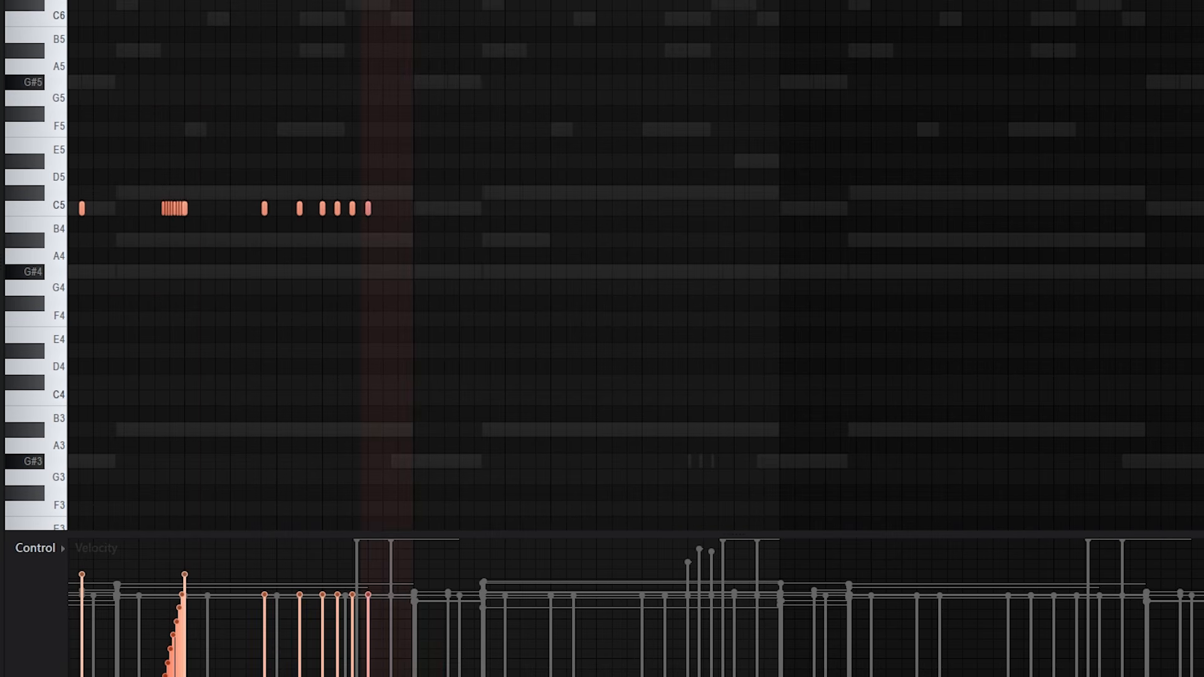
# Duplicate the two-bar hi-hat pattern to bars 3 and 4 and play it back.
pyautogui.moveTo(361, 2); pyautogui.dragTo(69, 1)
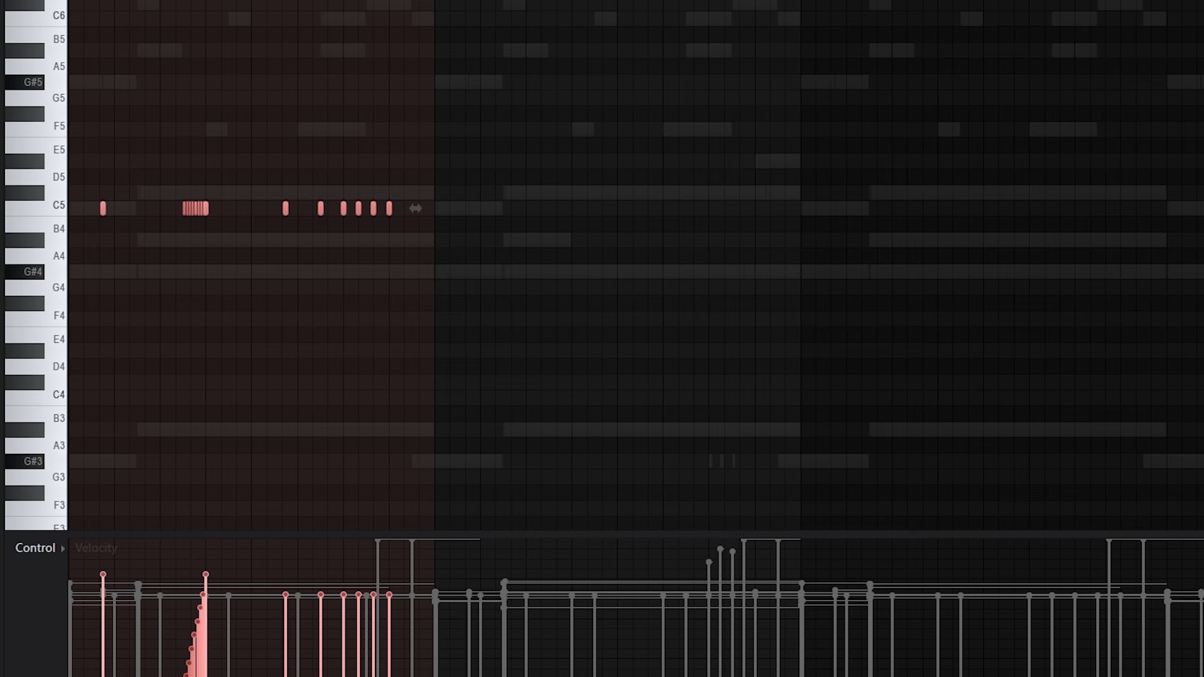
pyautogui.hotkey('ctrl', 'b')
pyautogui.press('space')
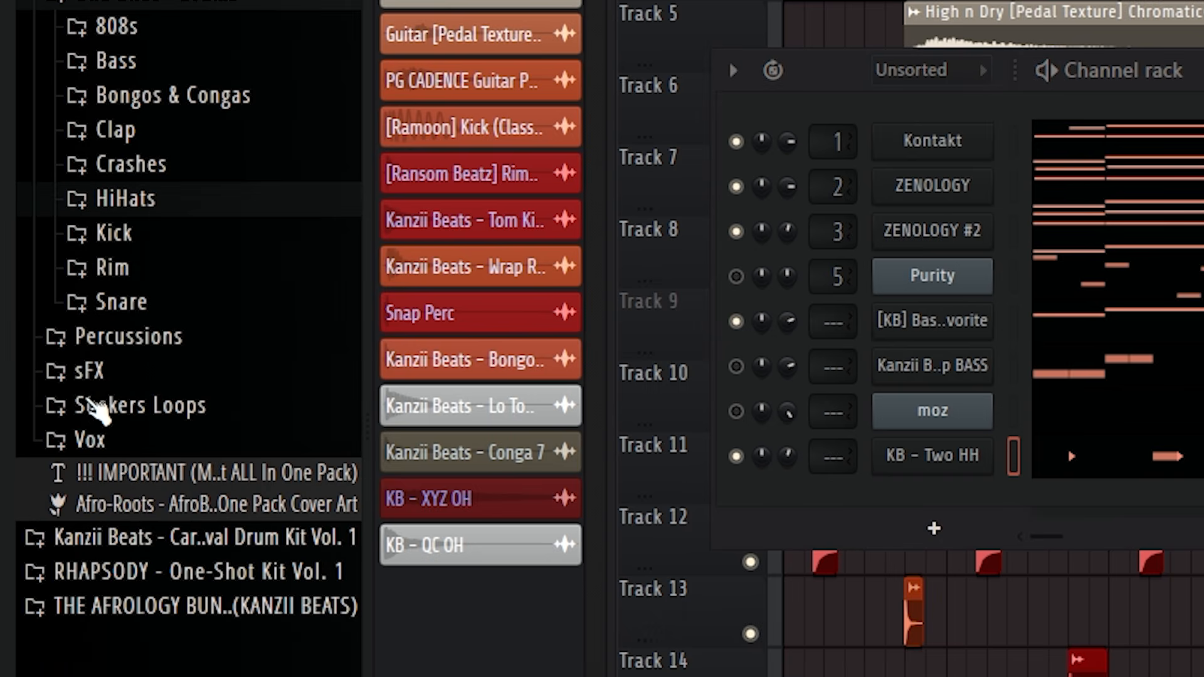
# Place HK Shaker Loop 4 on Track 20 from bar 1 and change its time-stretching mode.
pyautogui.click(119, 407)
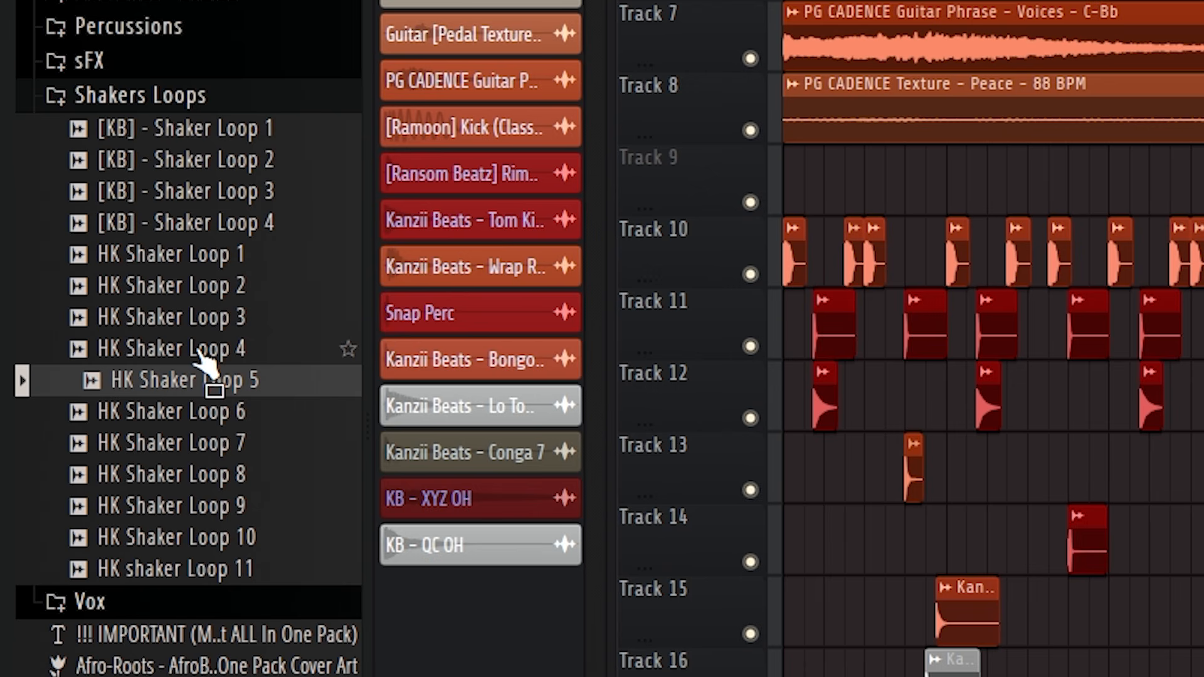
pyautogui.moveTo(199, 349); pyautogui.dragTo(411, 460)
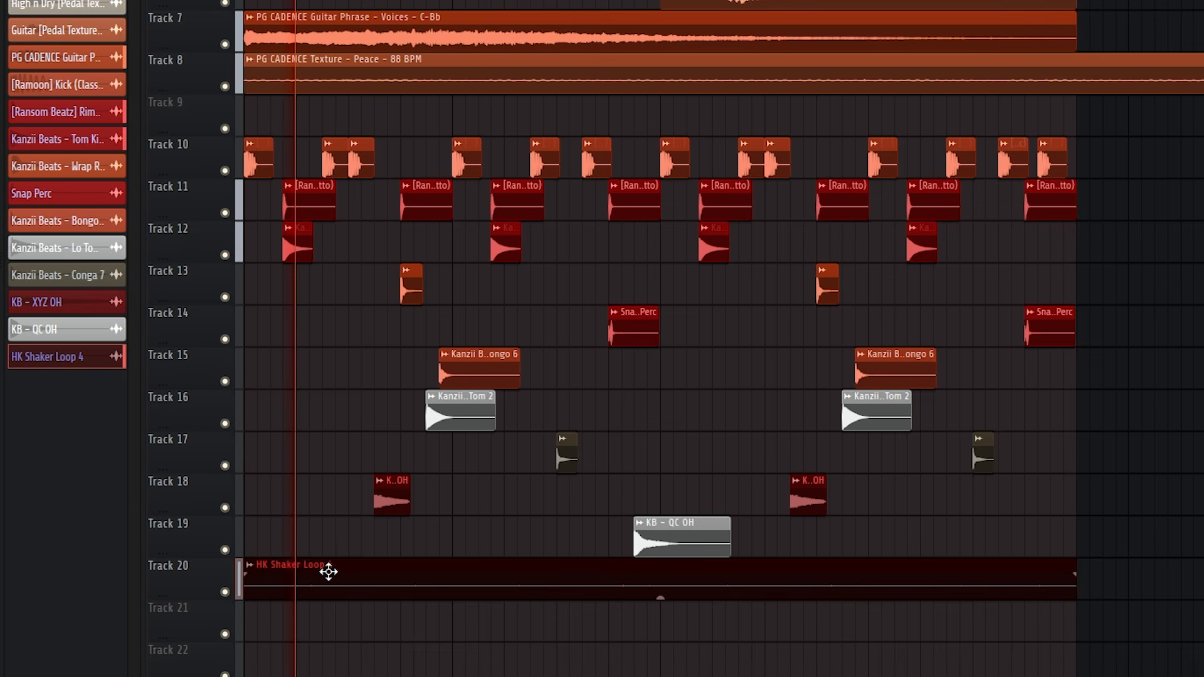
pyautogui.doubleClick(328, 570)
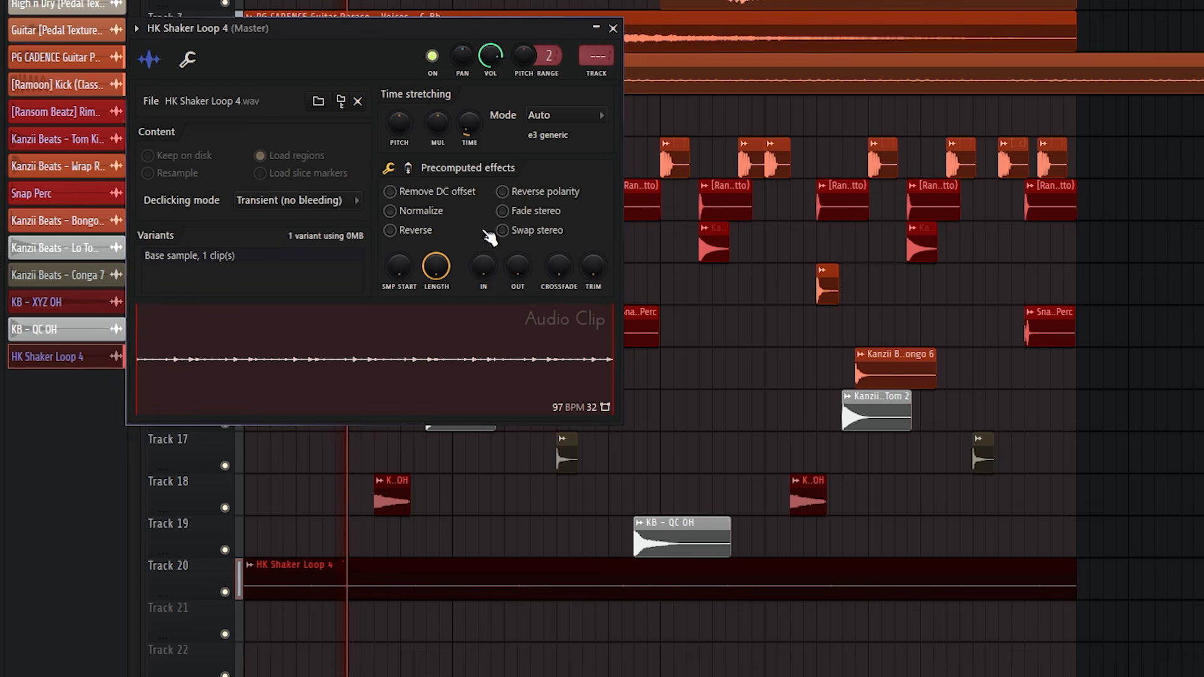
pyautogui.click(552, 119)
pyautogui.click(547, 166)
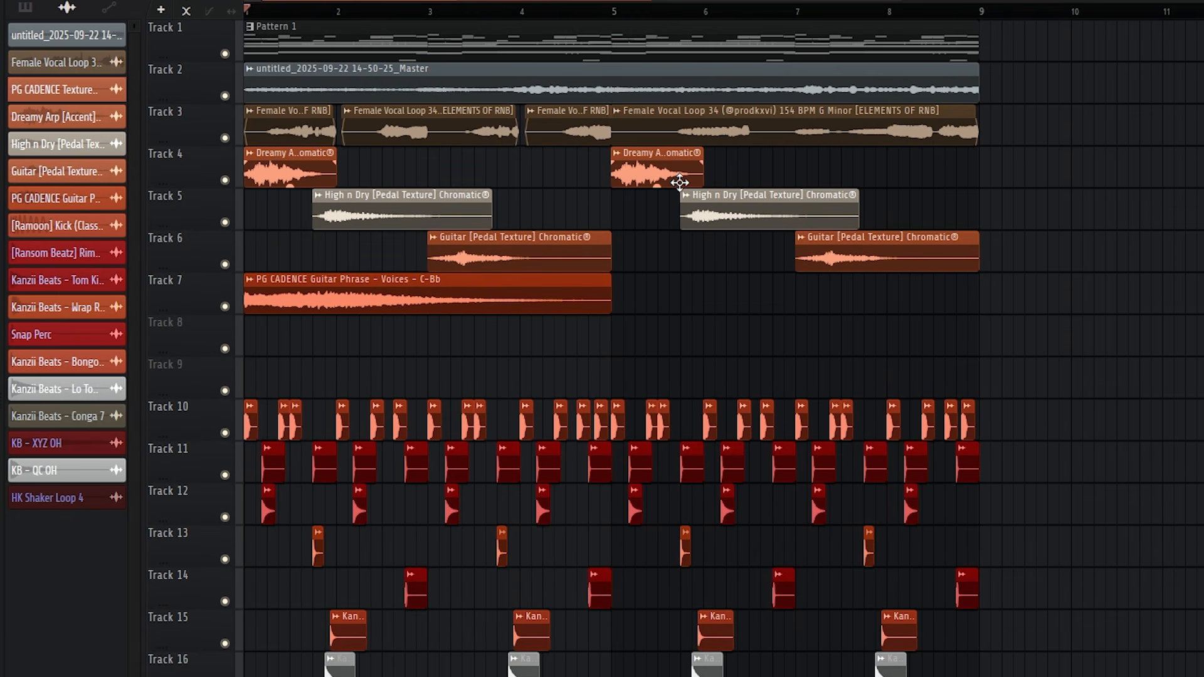
pyautogui.scroll(-4, 456, 396)
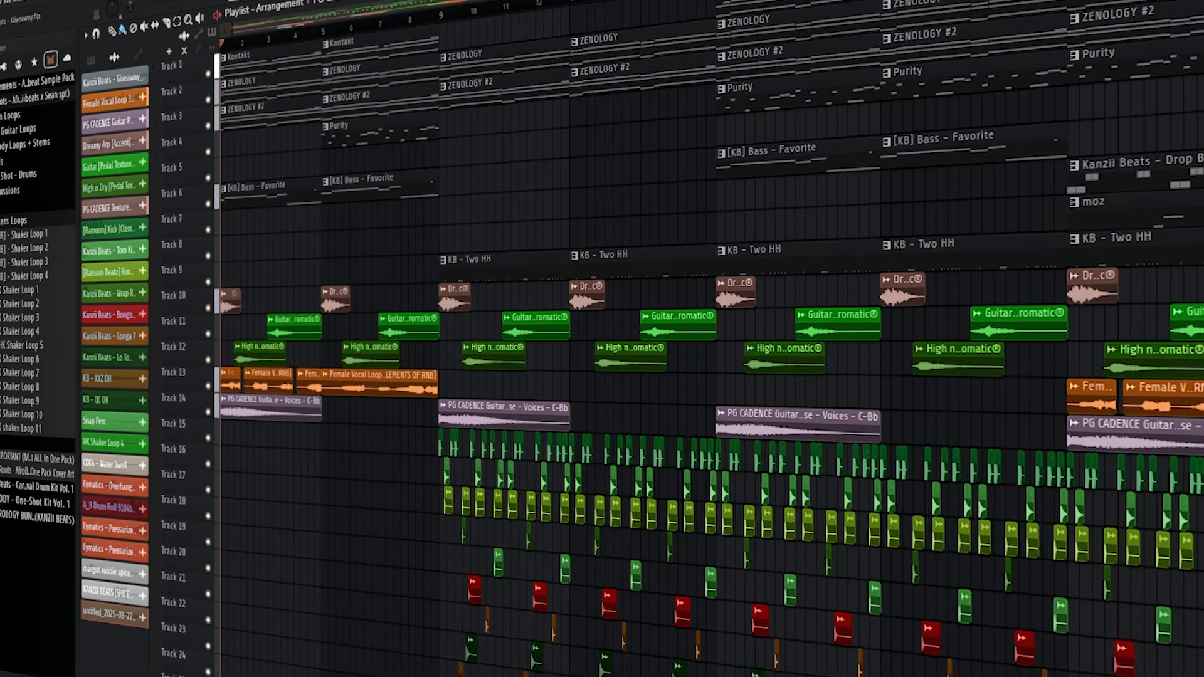